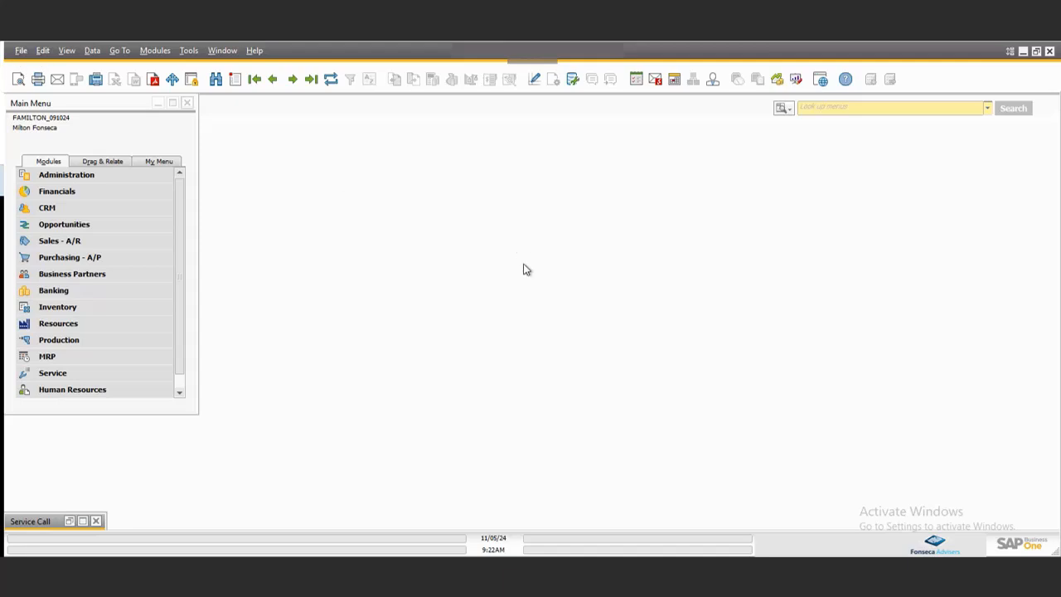
Open the service call's existing activity from its activities list.
{"action": "left_click", "coordinate": [87, 521]}
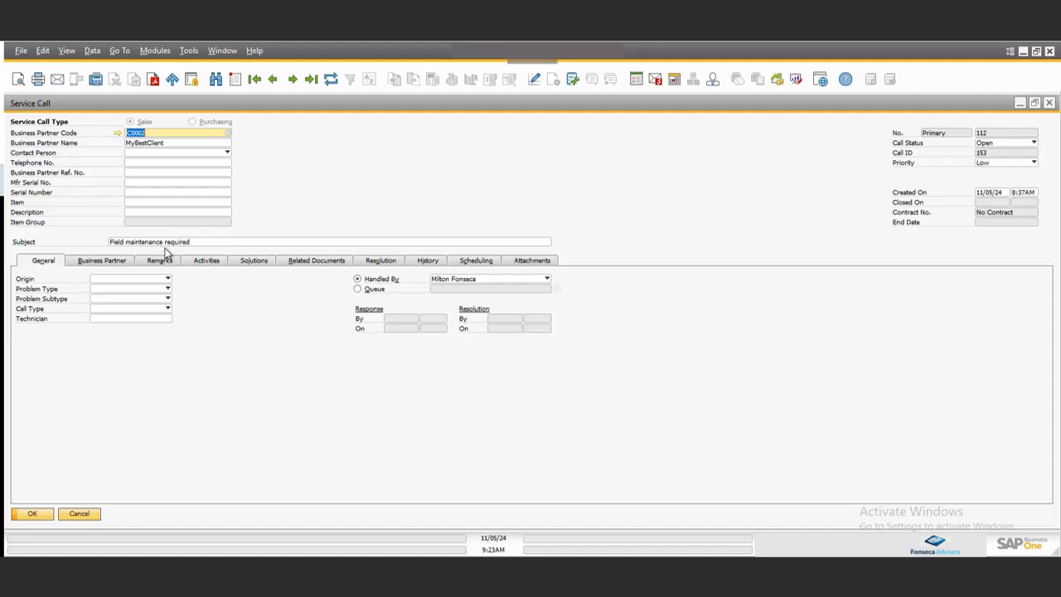
{"action": "left_click", "coordinate": [208, 263]}
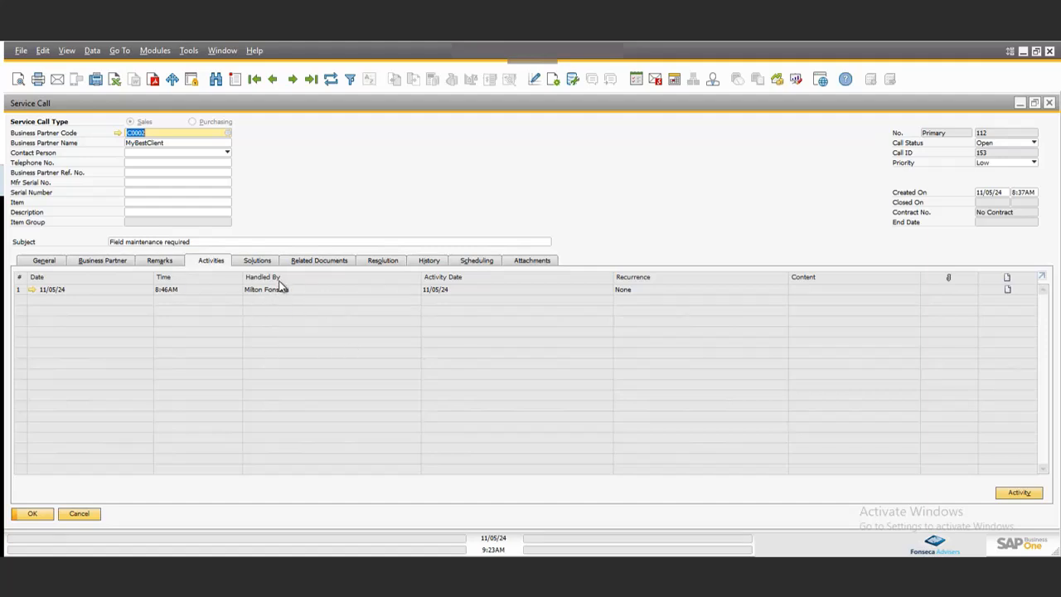
{"action": "left_click", "coordinate": [32, 289]}
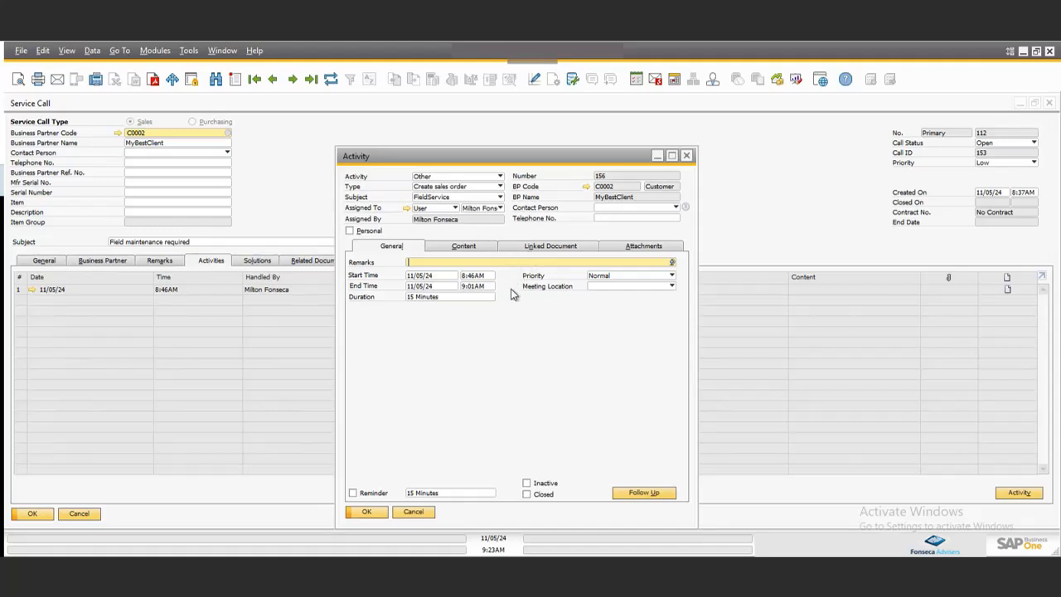
Open the activity's linked sales order 125.
{"action": "left_click", "coordinate": [550, 245]}
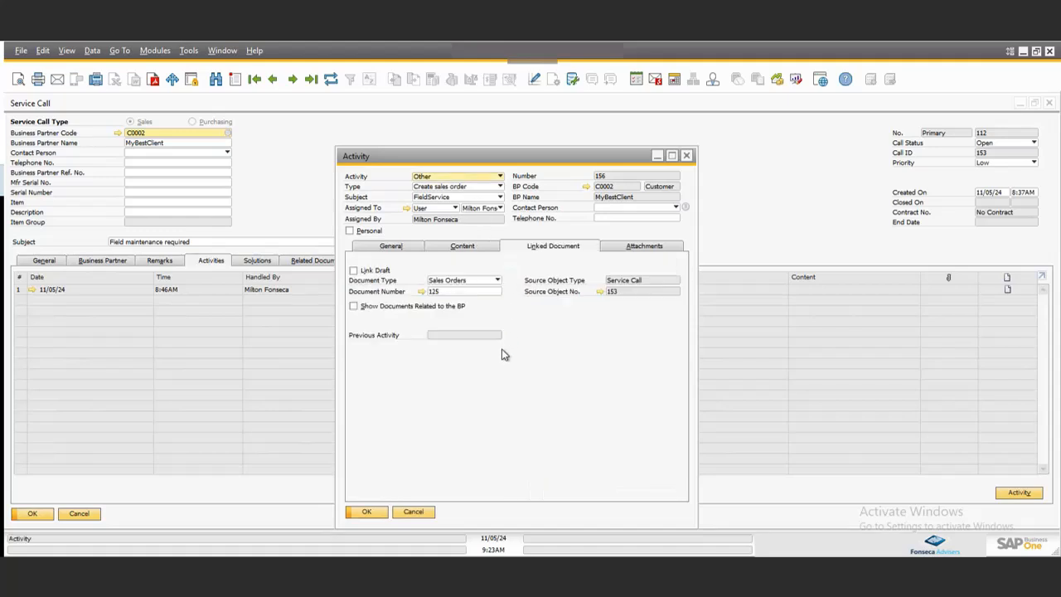
{"action": "left_click", "coordinate": [422, 292]}
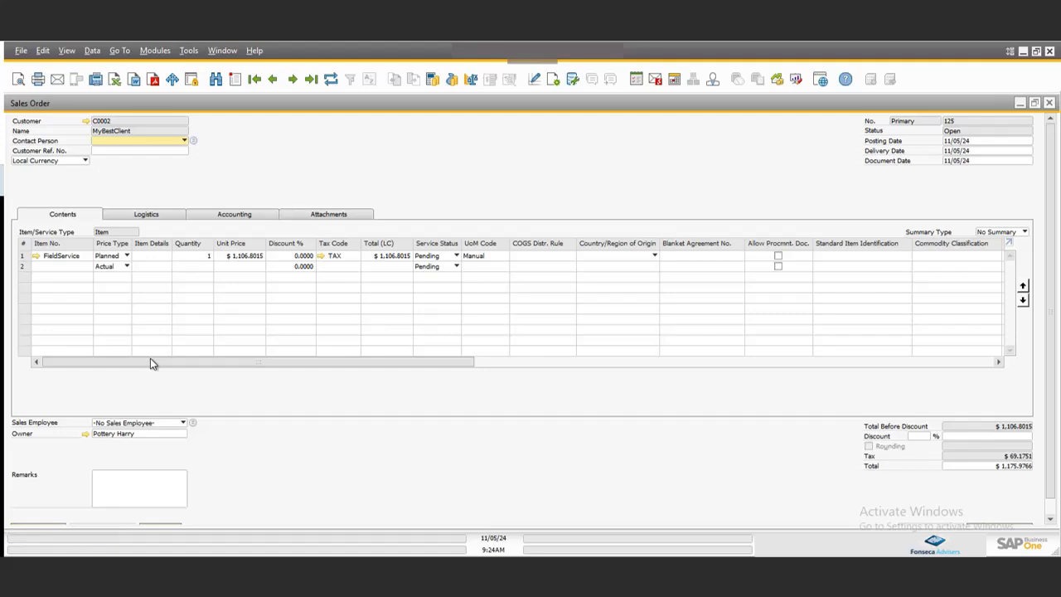
Scroll through the sales order line columns and inspect the priority code options.
{"action": "left_click_drag", "start_coordinate": [151, 362], "coordinate": [598, 362]}
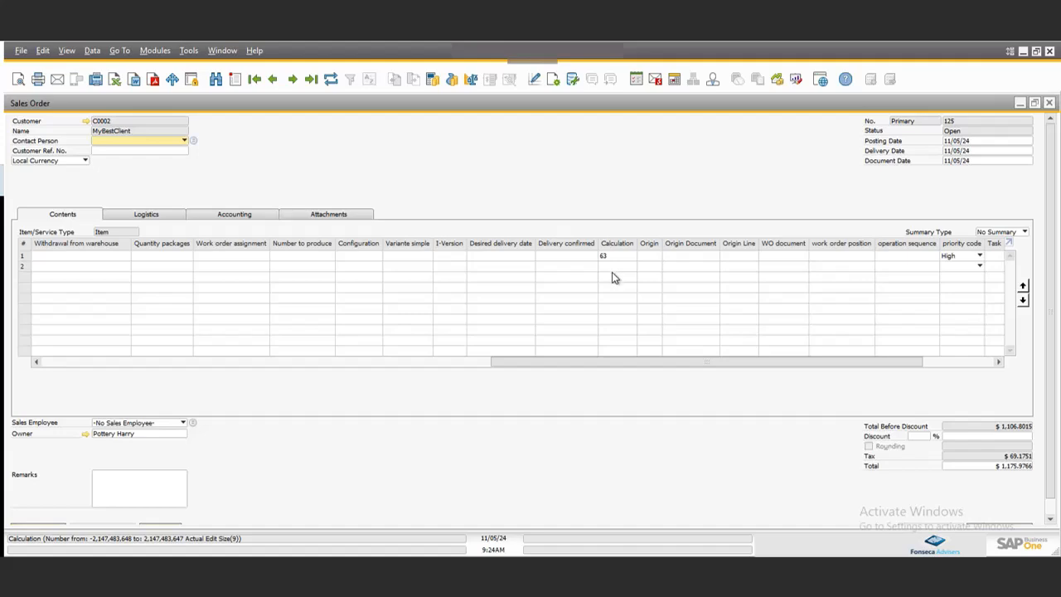
{"action": "left_click_drag", "start_coordinate": [582, 365], "coordinate": [65, 344]}
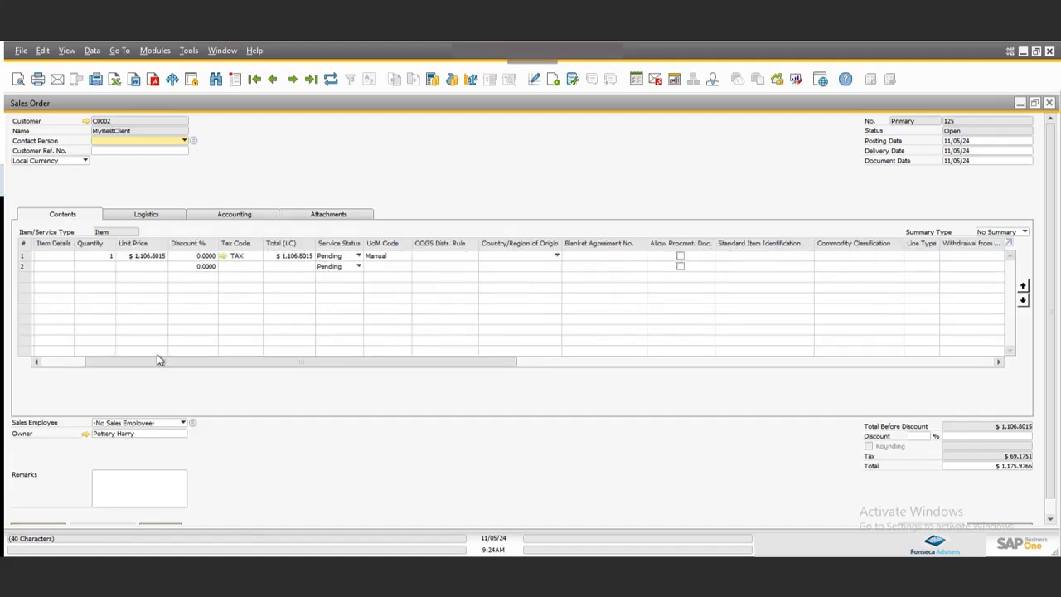
{"action": "left_click_drag", "start_coordinate": [160, 360], "coordinate": [917, 355]}
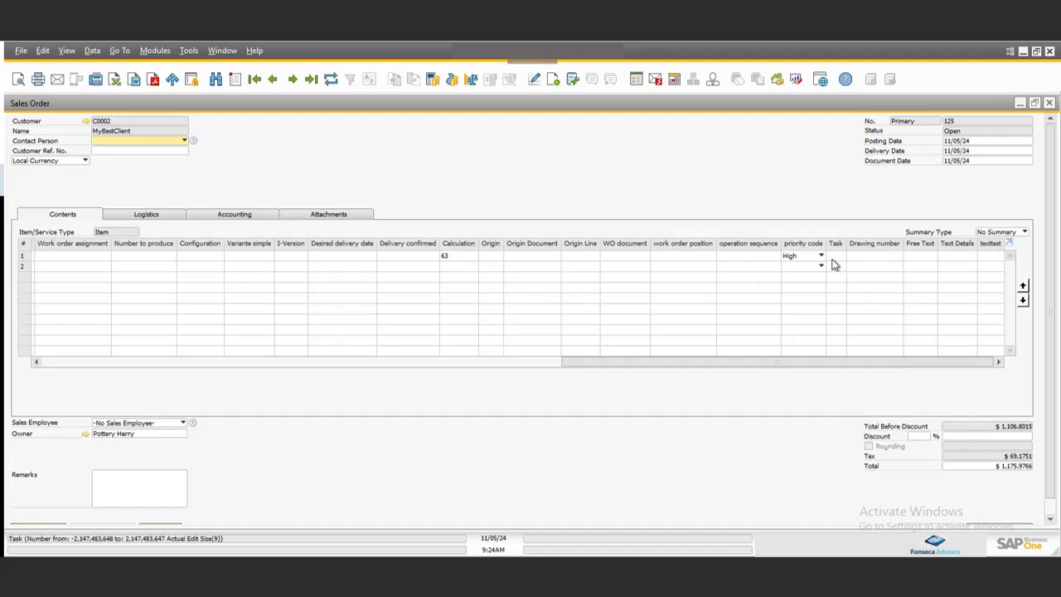
{"action": "left_click", "coordinate": [820, 255]}
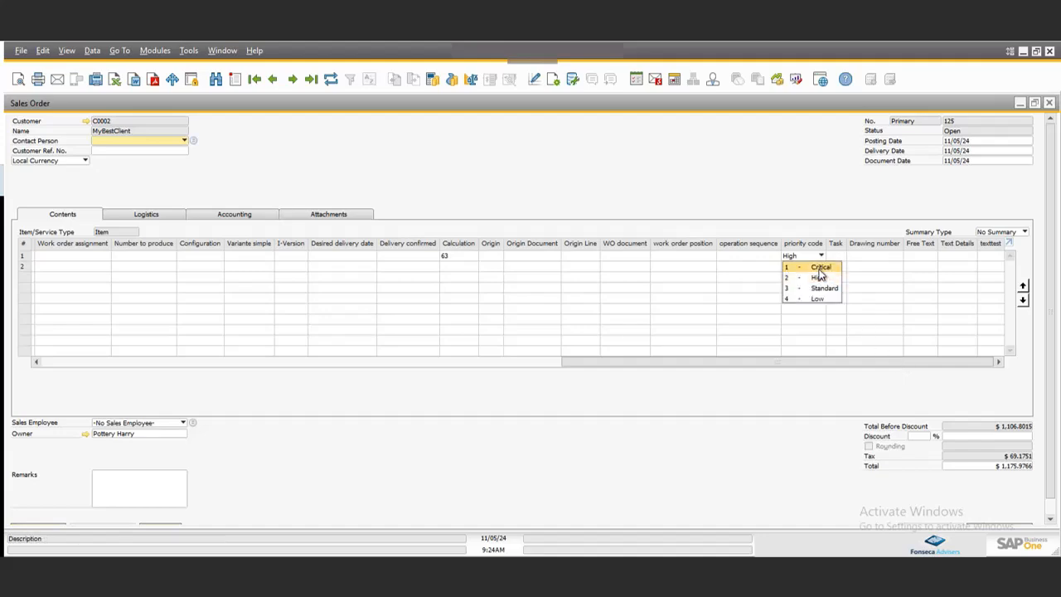
{"action": "left_click", "coordinate": [773, 182]}
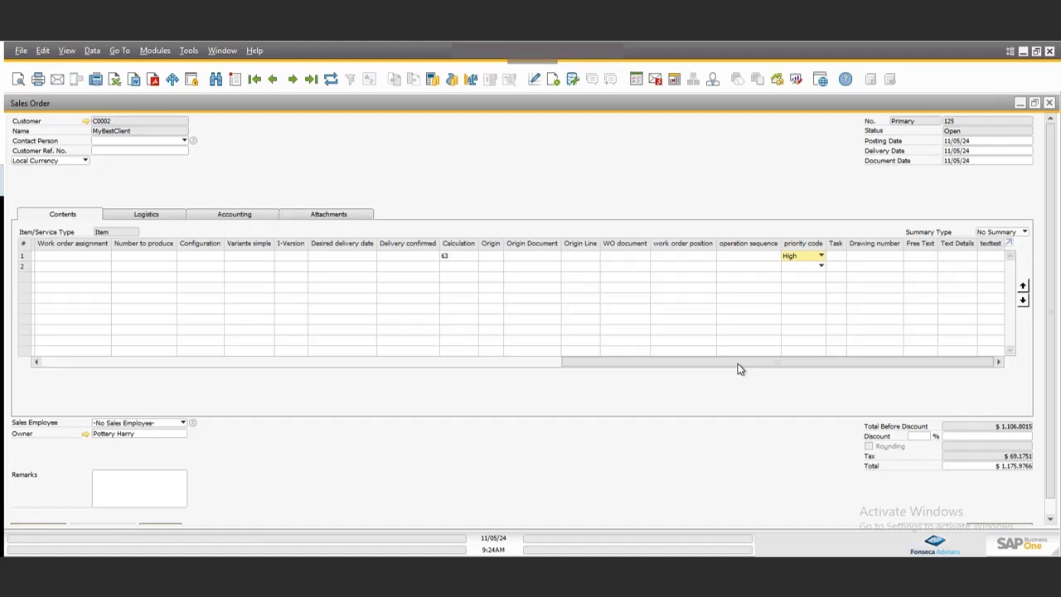
{"action": "left_click_drag", "start_coordinate": [740, 369], "coordinate": [55, 335]}
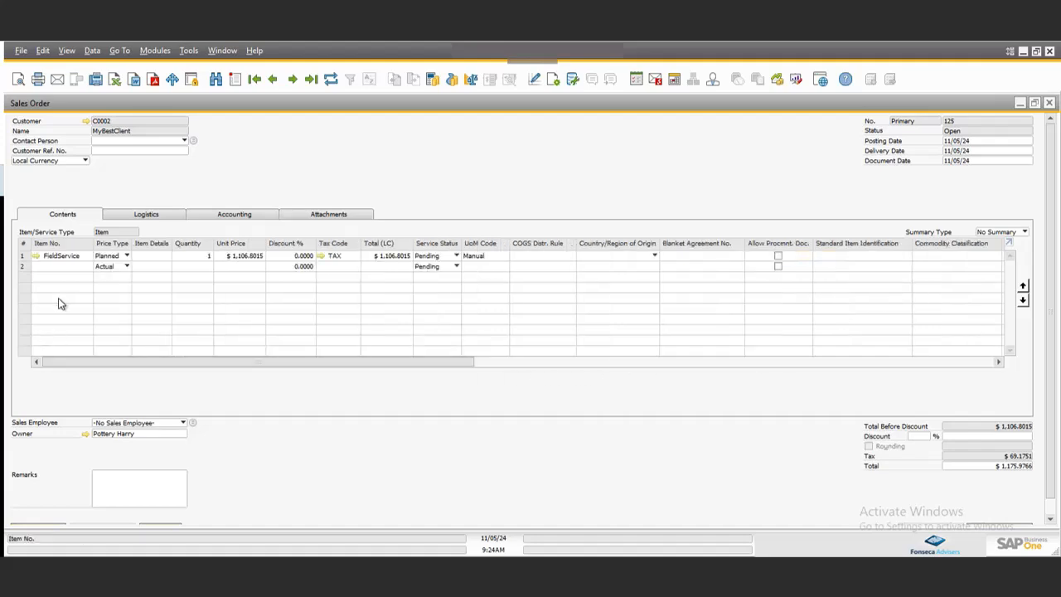
Open the calculation for the FieldService line for editing.
{"action": "left_click", "coordinate": [69, 256]}
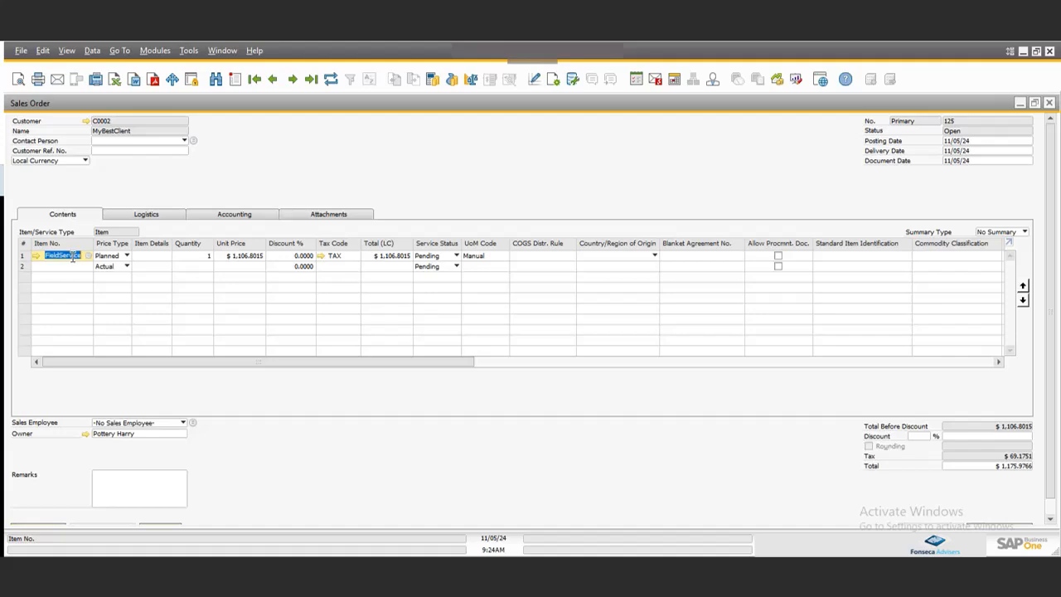
{"action": "right_click", "coordinate": [75, 259]}
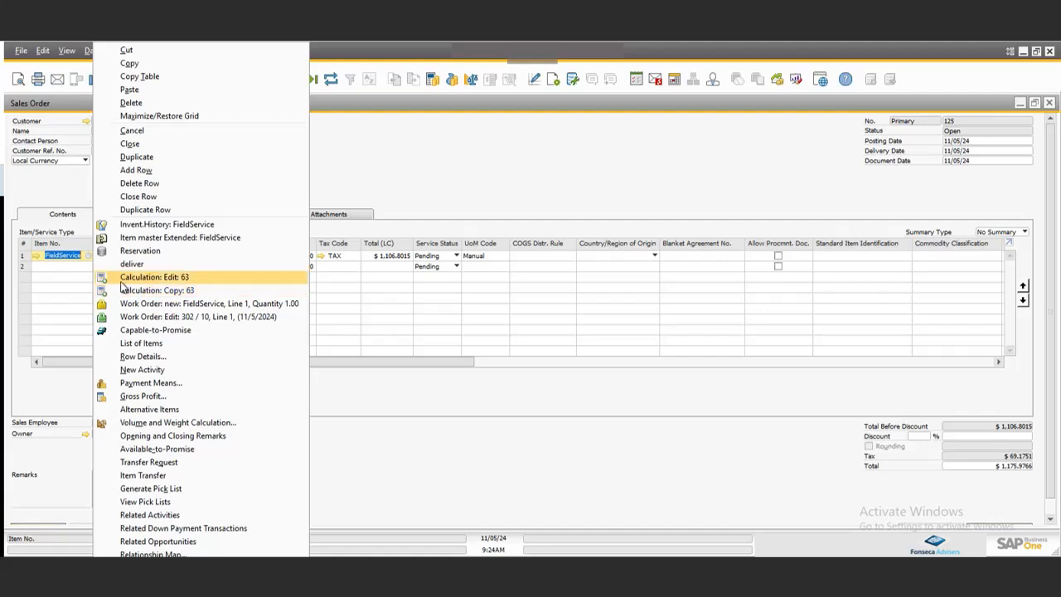
{"action": "left_click", "coordinate": [142, 280]}
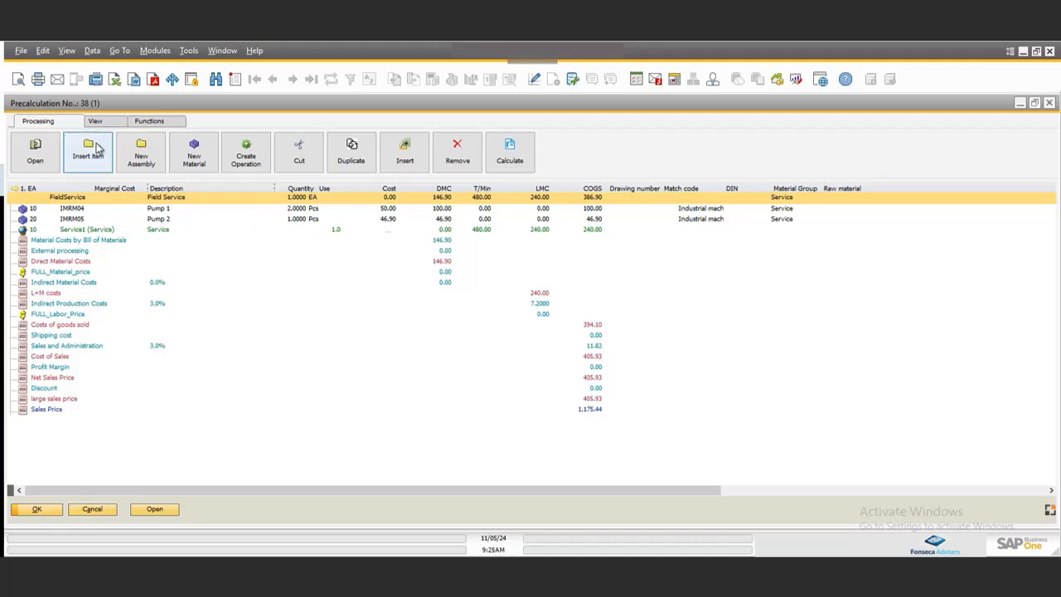
Set the Pump 1 material quantity in the precalculation to 1.
{"action": "left_click", "coordinate": [83, 211]}
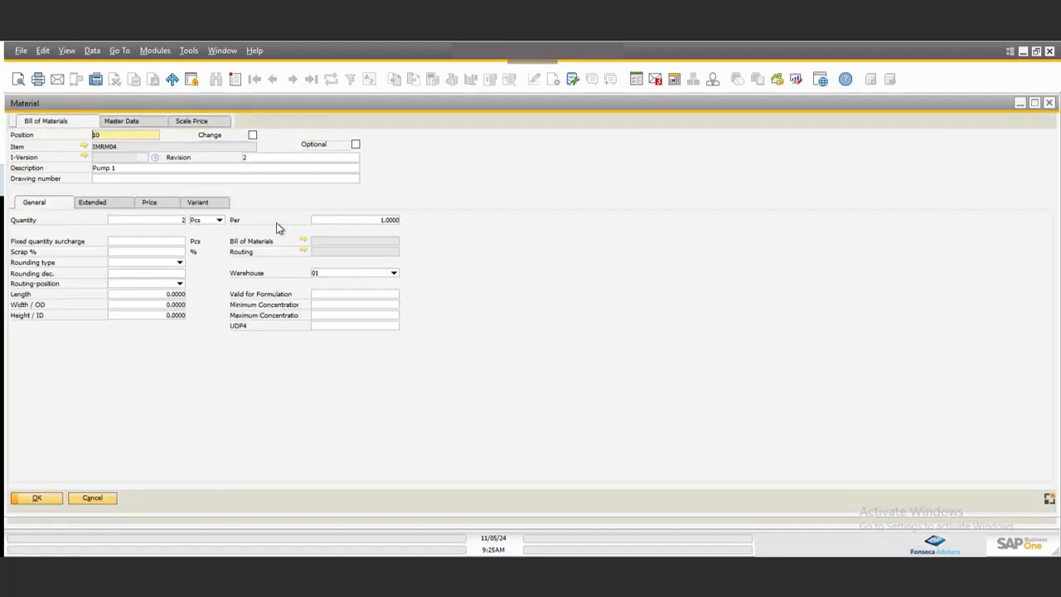
{"action": "left_click", "coordinate": [171, 219]}
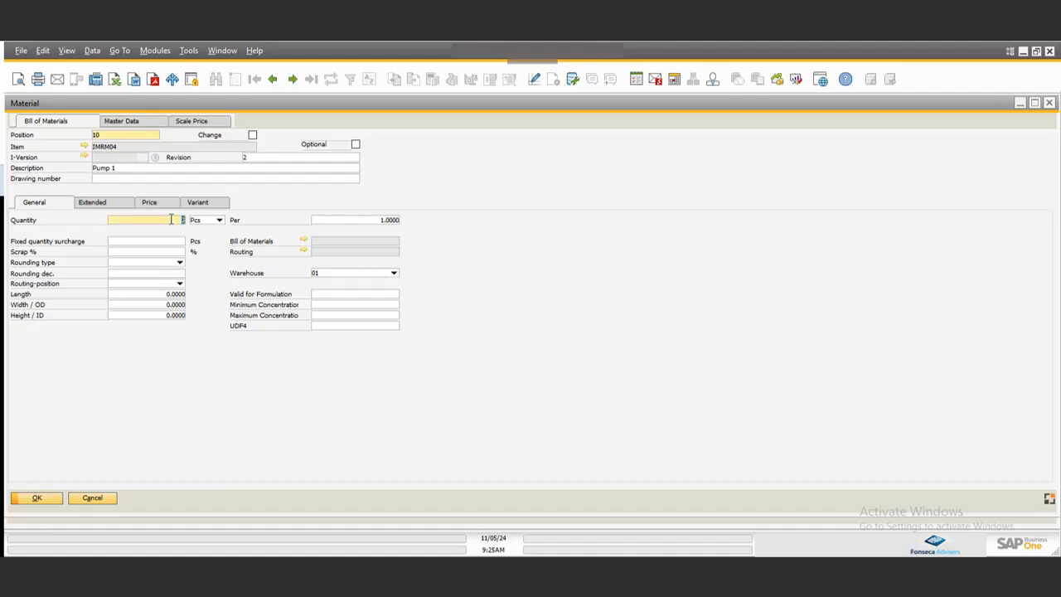
{"action": "type", "text": "1"}
{"action": "key", "text": "Tab"}
{"action": "left_click", "coordinate": [37, 499]}
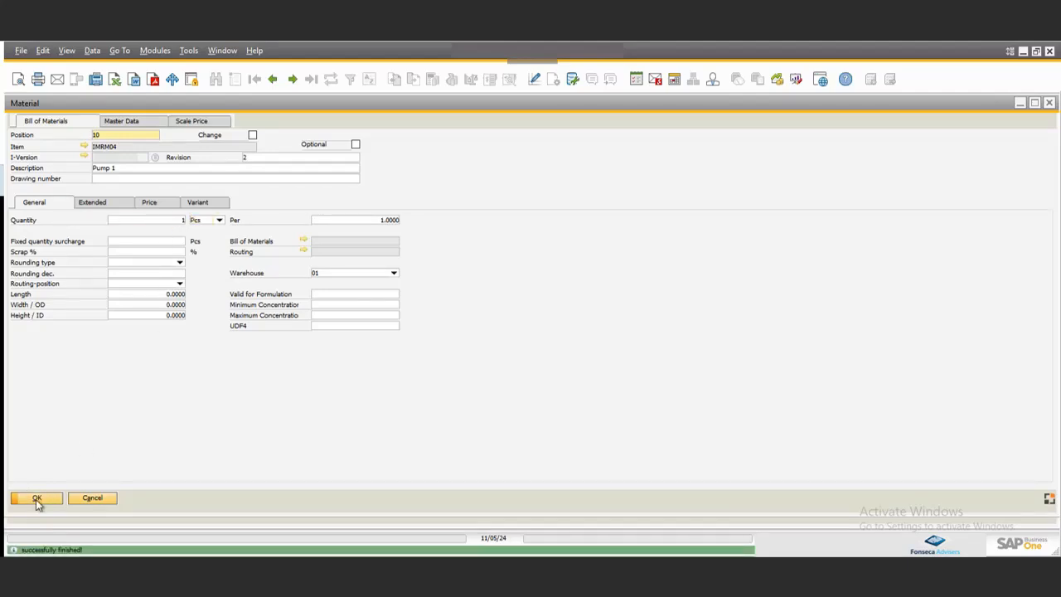
{"action": "left_click", "coordinate": [36, 499]}
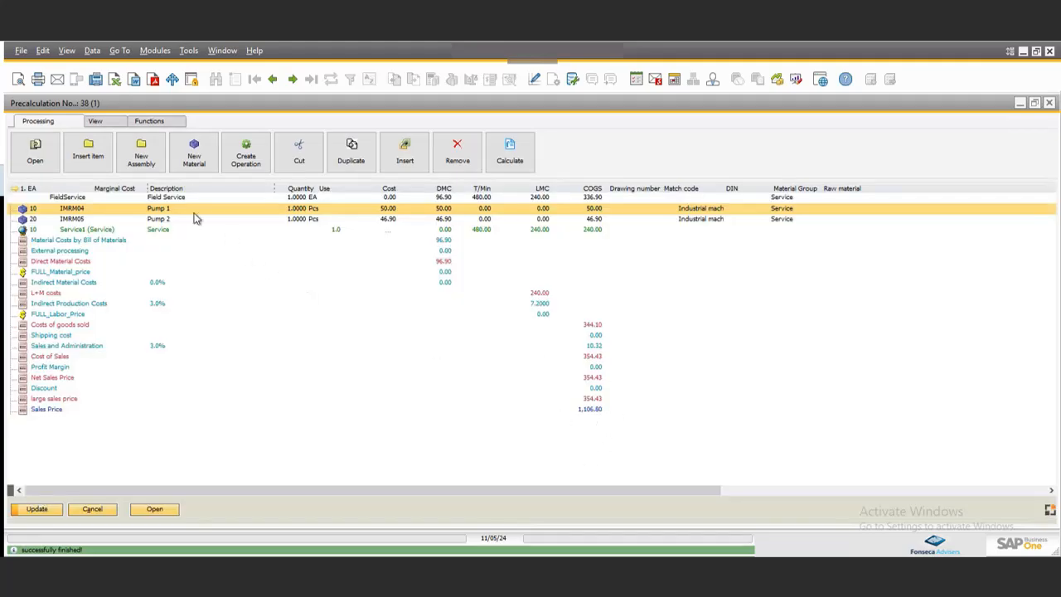
Switch the precalculation view to full cost and select the FULL_Labor_Price row.
{"action": "left_click", "coordinate": [110, 124]}
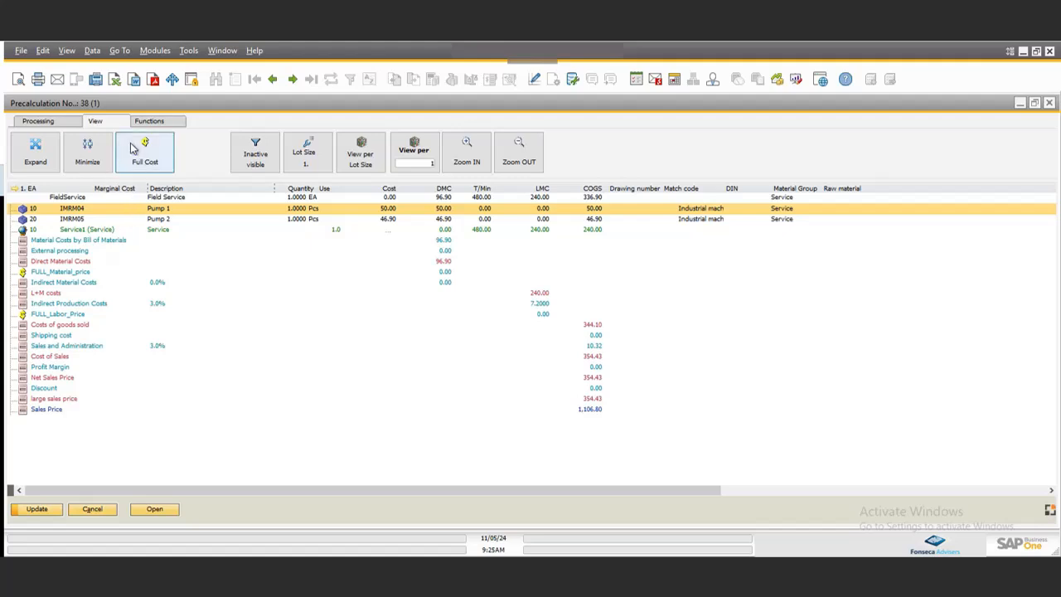
{"action": "left_click", "coordinate": [142, 144]}
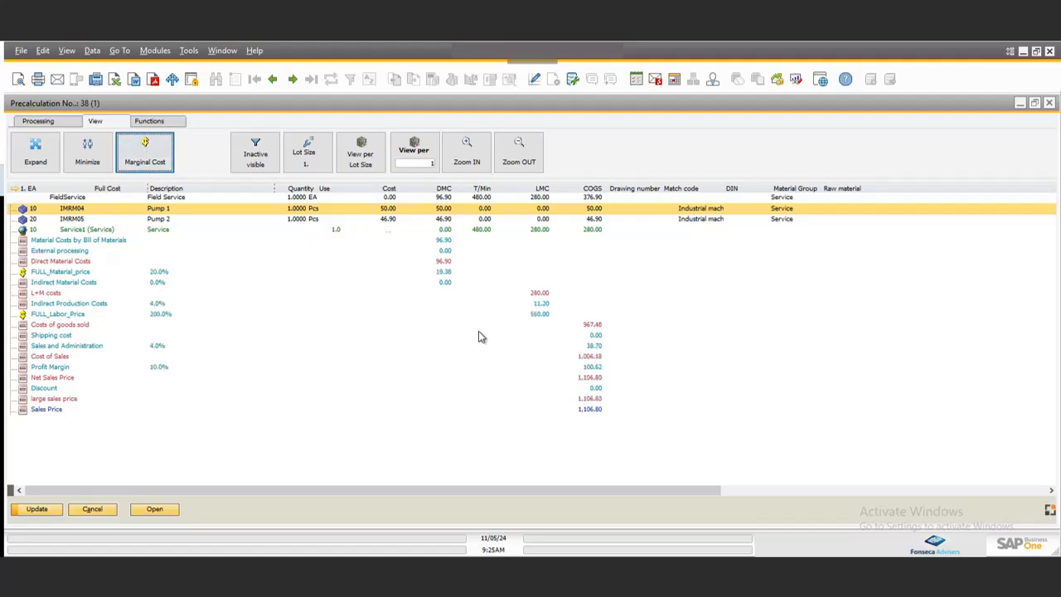
{"action": "left_click", "coordinate": [52, 315]}
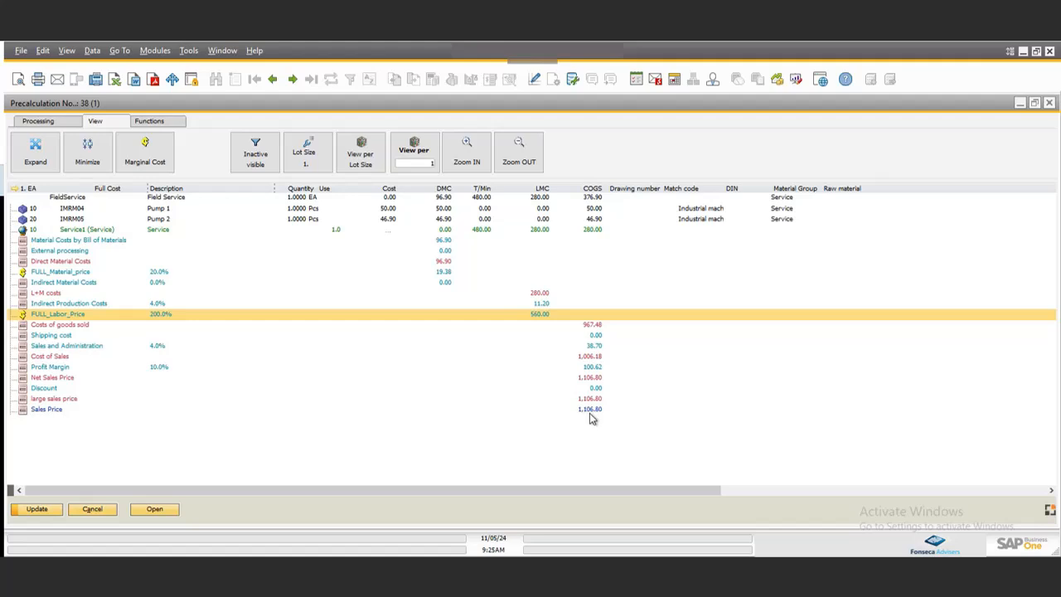
Update the precalculation, accept 1106.80 as the sales document price, and close it.
{"action": "left_click", "coordinate": [31, 507]}
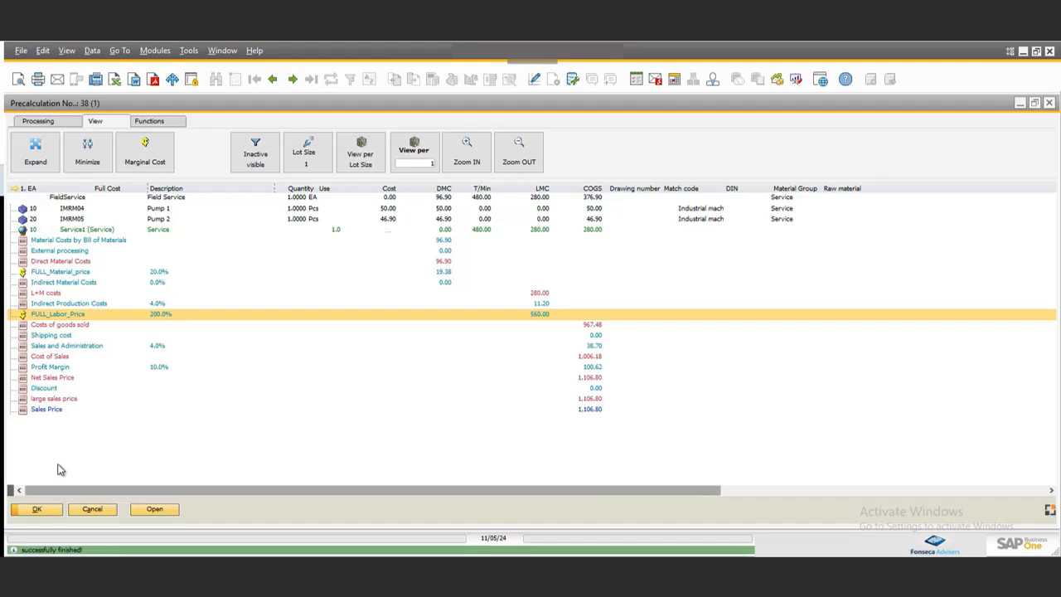
{"action": "left_click", "coordinate": [42, 507]}
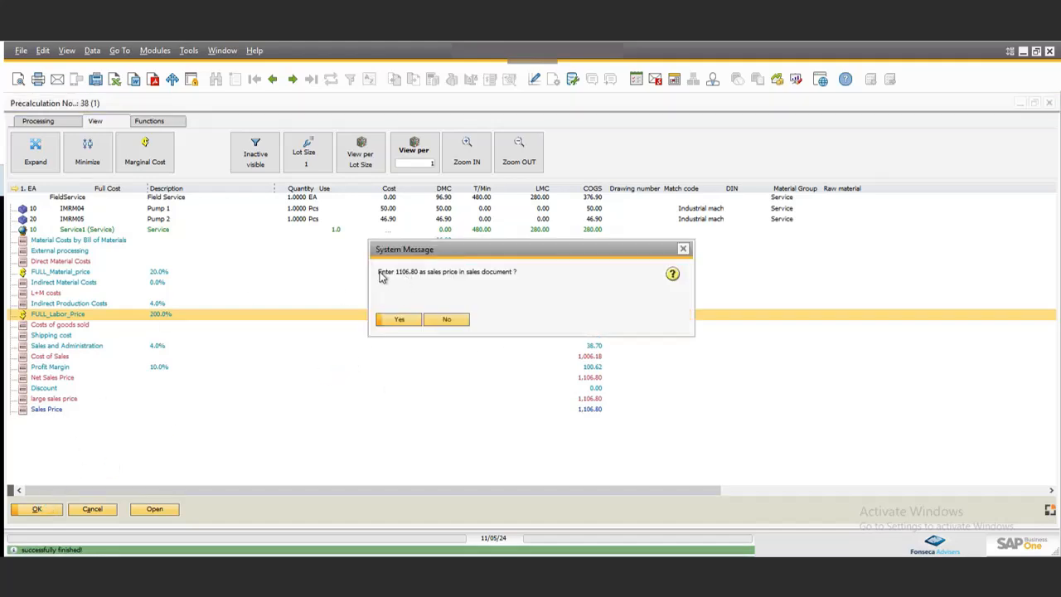
{"action": "left_click", "coordinate": [398, 320]}
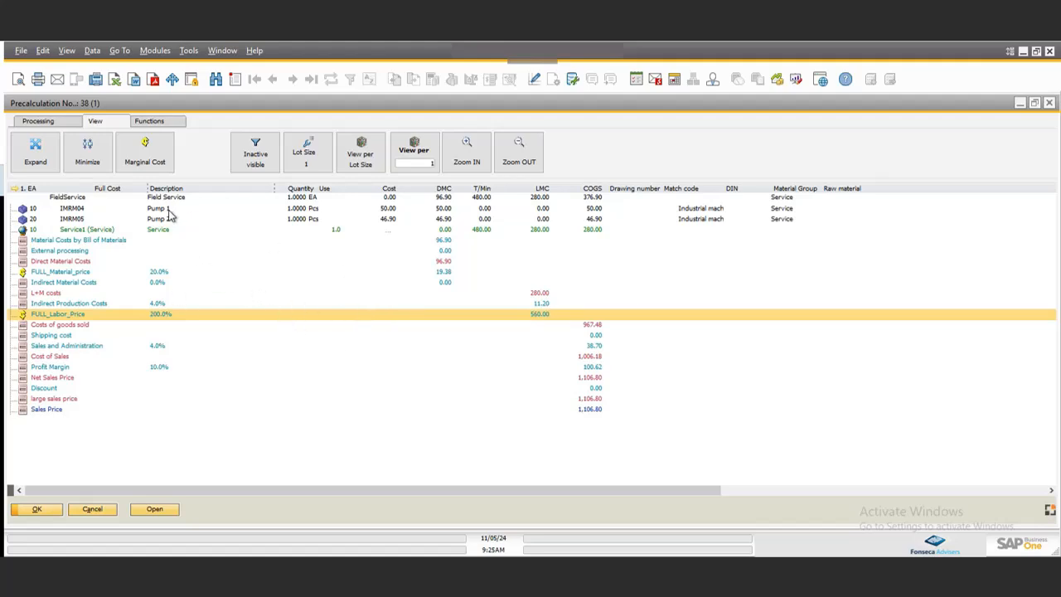
{"action": "key", "text": "Escape"}
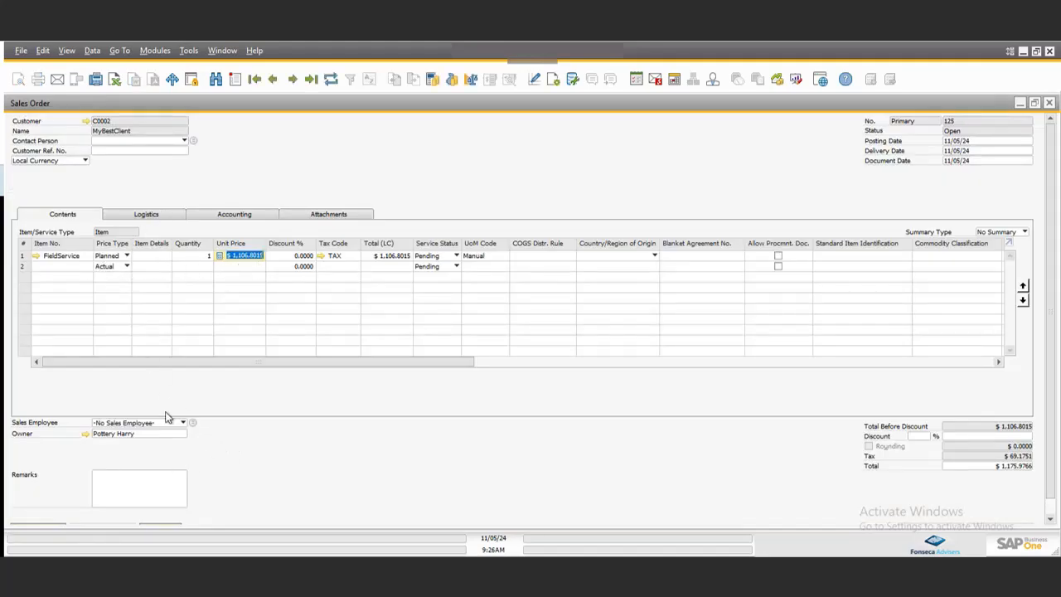
Reopen the line's calculation and set the Pump 1 material quantity to 2.
{"action": "left_click", "coordinate": [74, 259]}
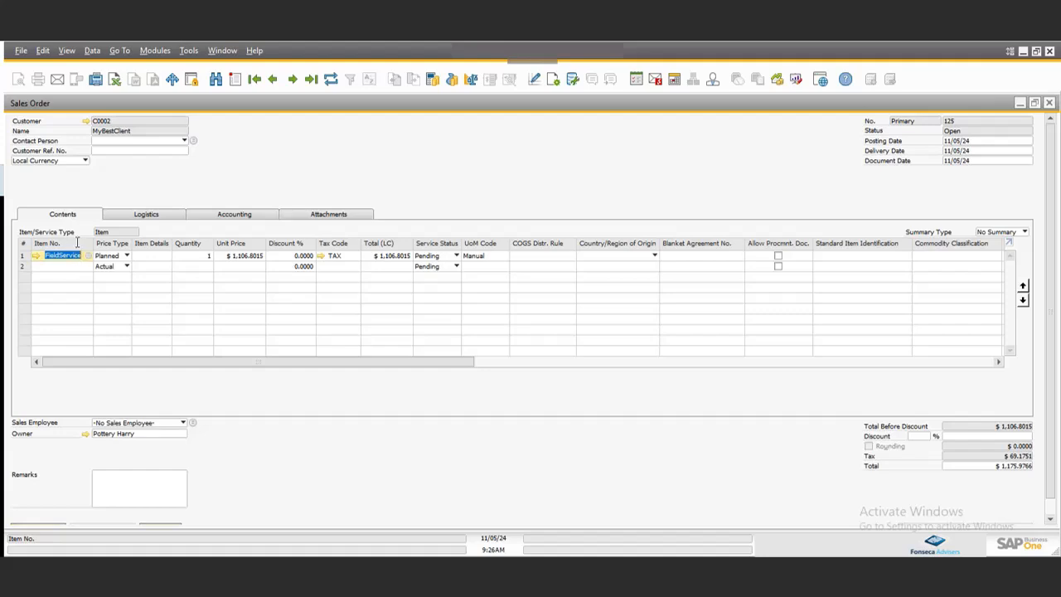
{"action": "right_click", "coordinate": [83, 252]}
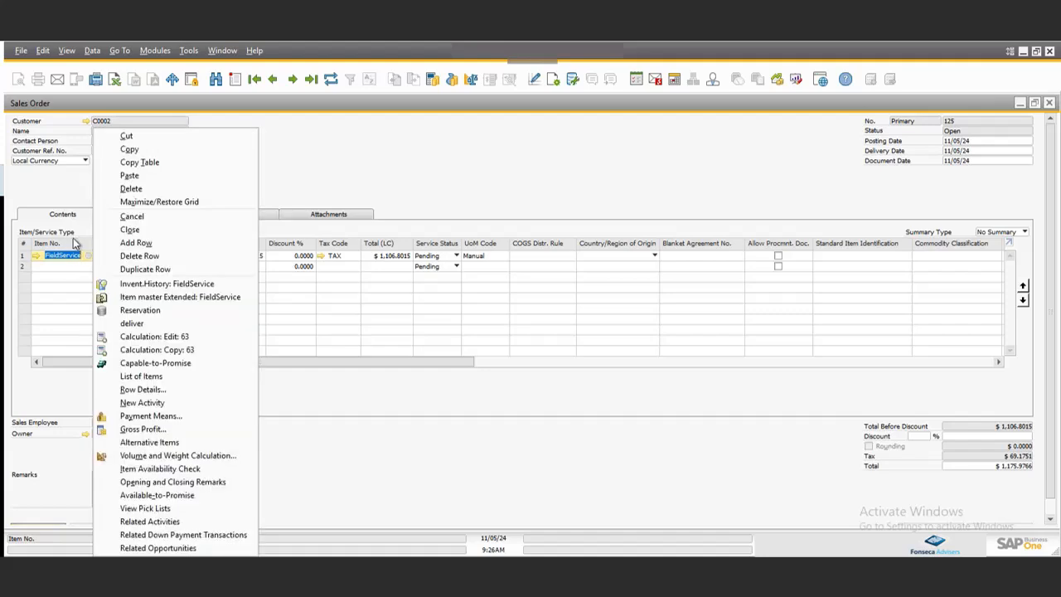
{"action": "left_click", "coordinate": [128, 338]}
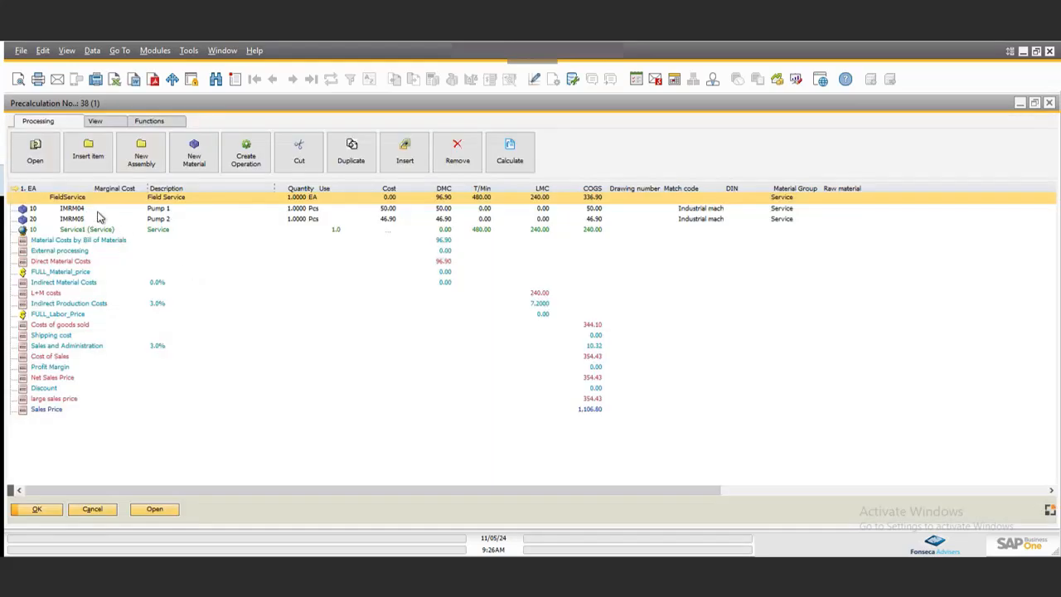
{"action": "left_click", "coordinate": [98, 211]}
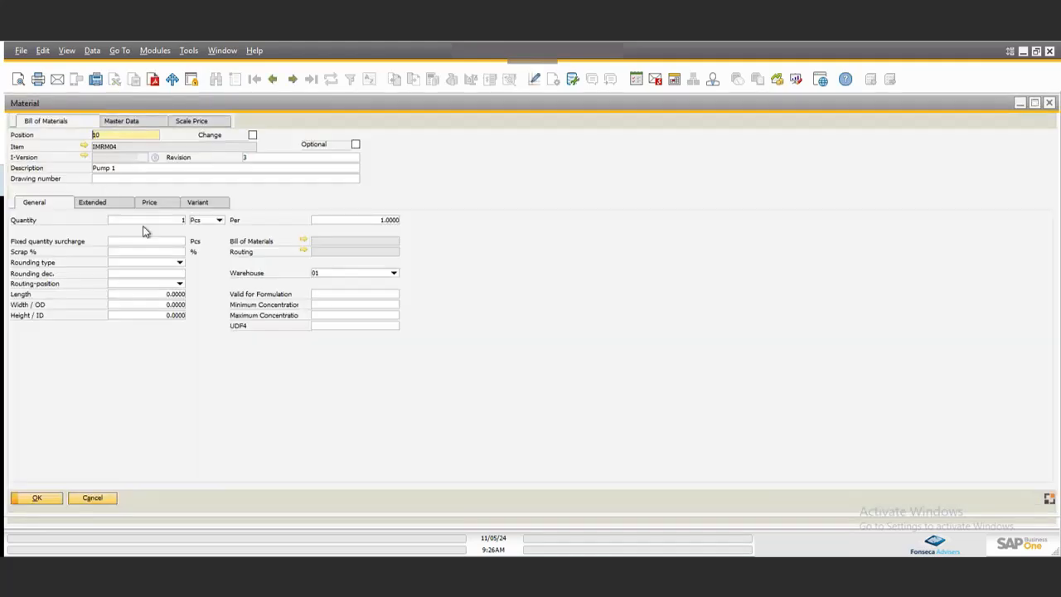
{"action": "left_click", "coordinate": [160, 222]}
{"action": "key", "text": "Tab"}
{"action": "left_click", "coordinate": [43, 496]}
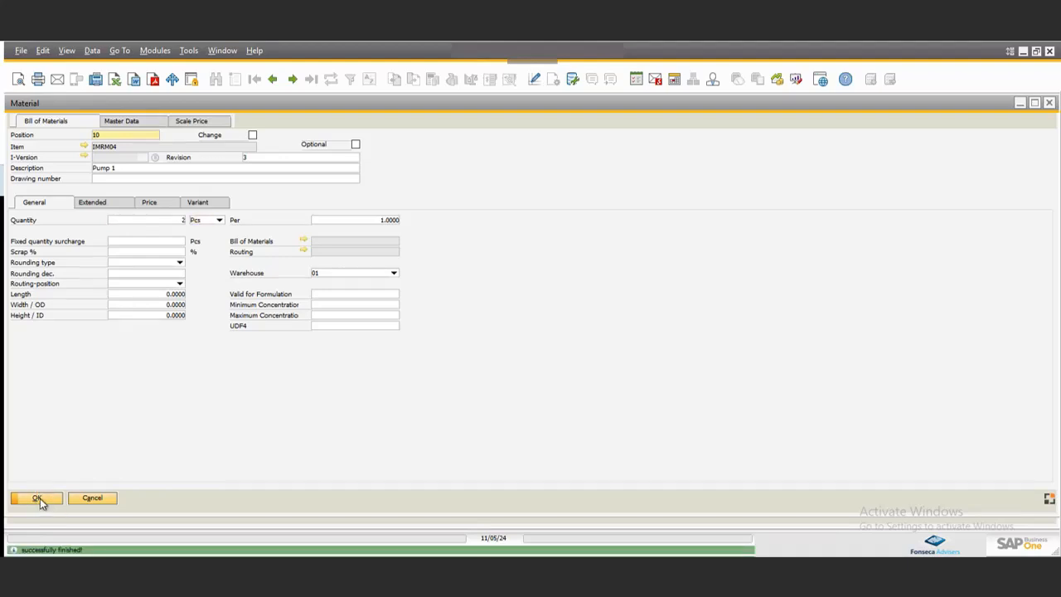
{"action": "left_click", "coordinate": [40, 498]}
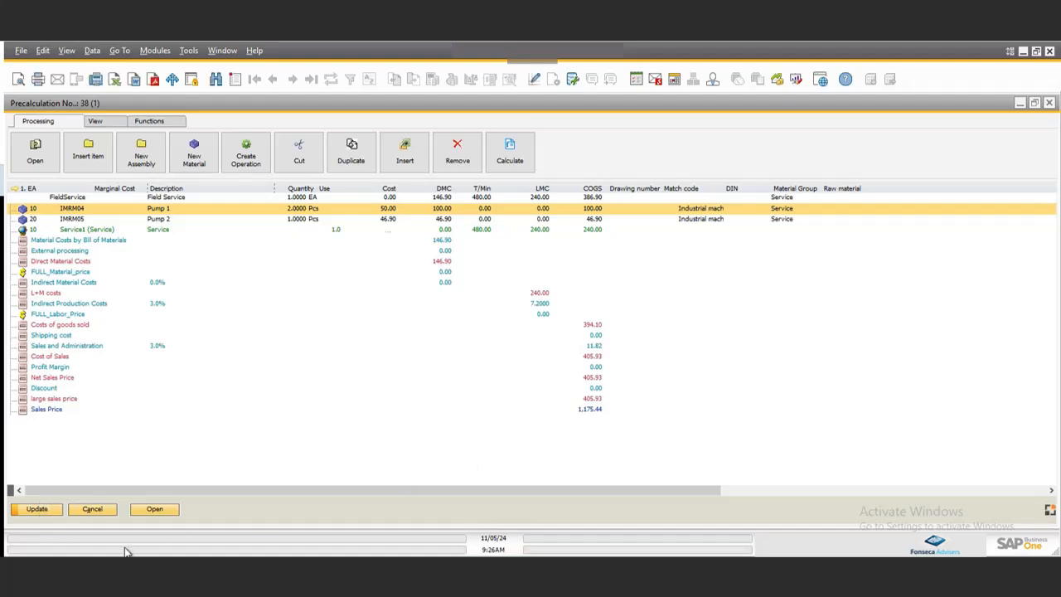
Update the precalculation, accept 1175.44 as the sales document price, and close it.
{"action": "left_click", "coordinate": [50, 510]}
{"action": "left_click", "coordinate": [40, 509]}
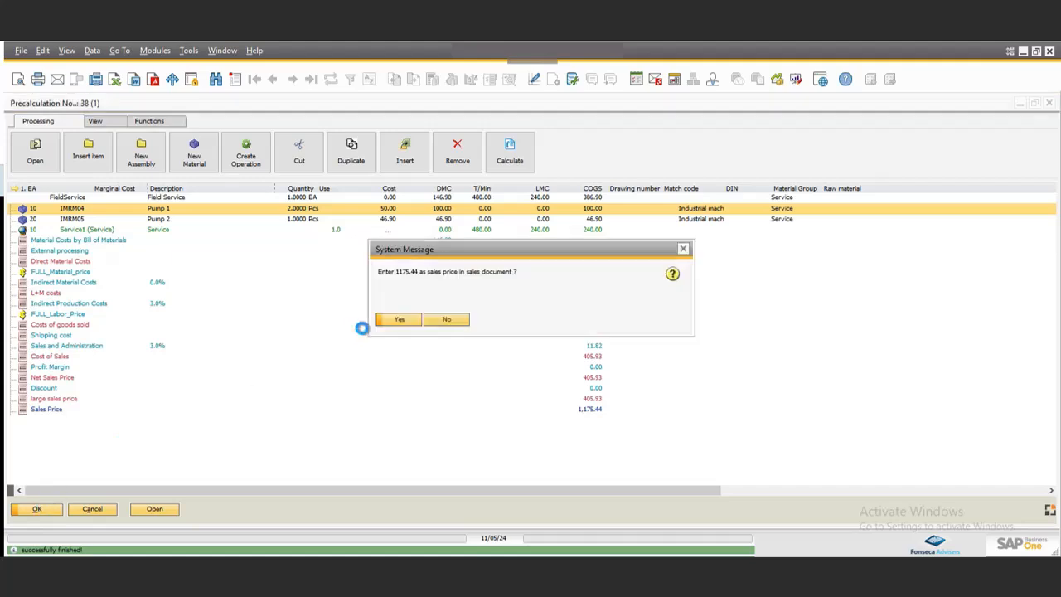
{"action": "left_click", "coordinate": [401, 319]}
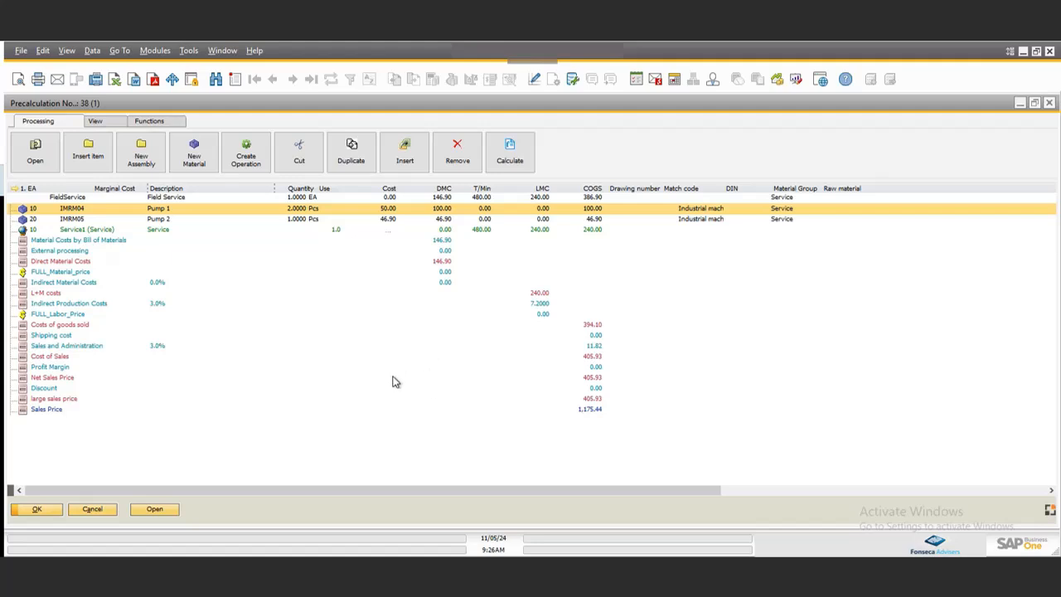
{"action": "key", "text": "Escape"}
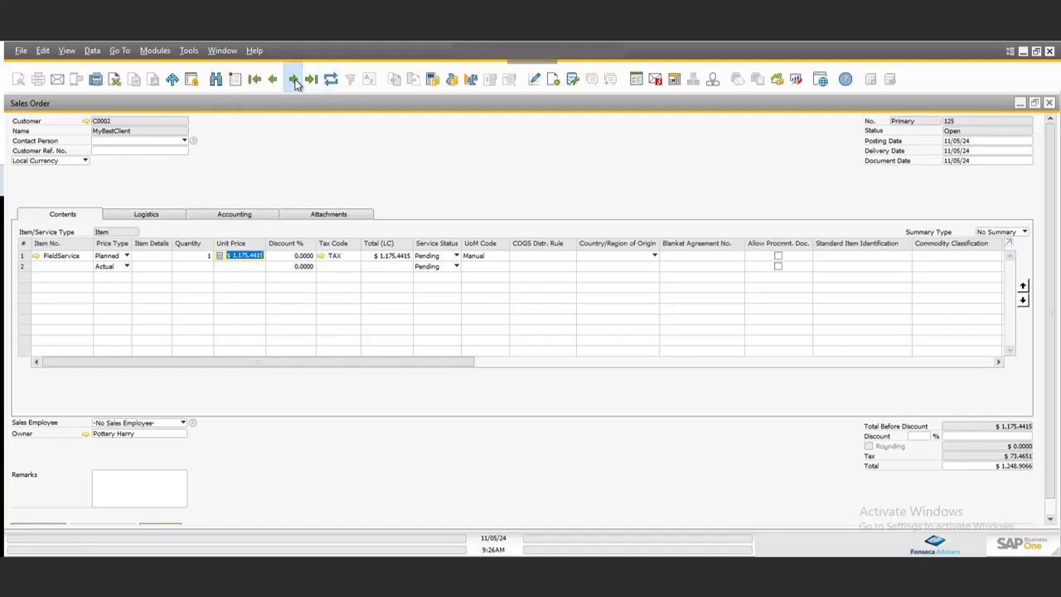
Save the sales order with the recalculated unit price instead of leaving it unsaved.
{"action": "left_click", "coordinate": [294, 79]}
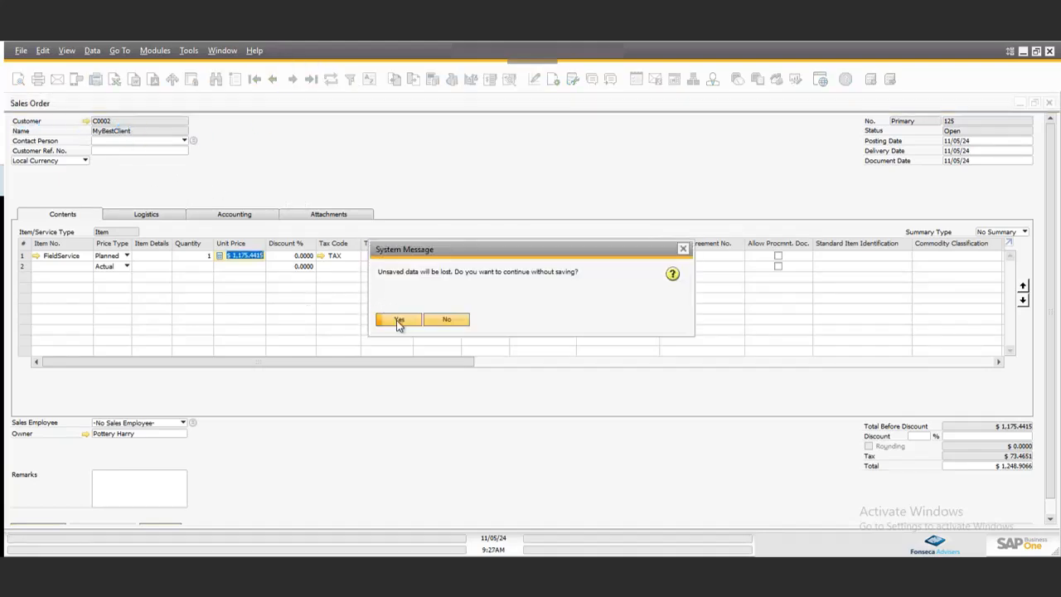
{"action": "left_click", "coordinate": [435, 322]}
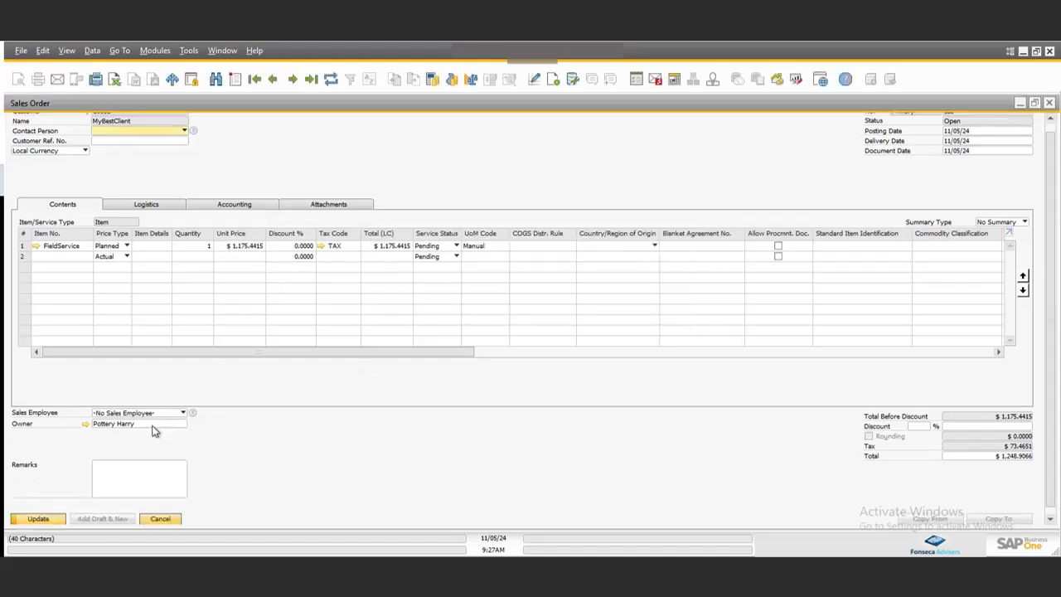
{"action": "left_click", "coordinate": [37, 519]}
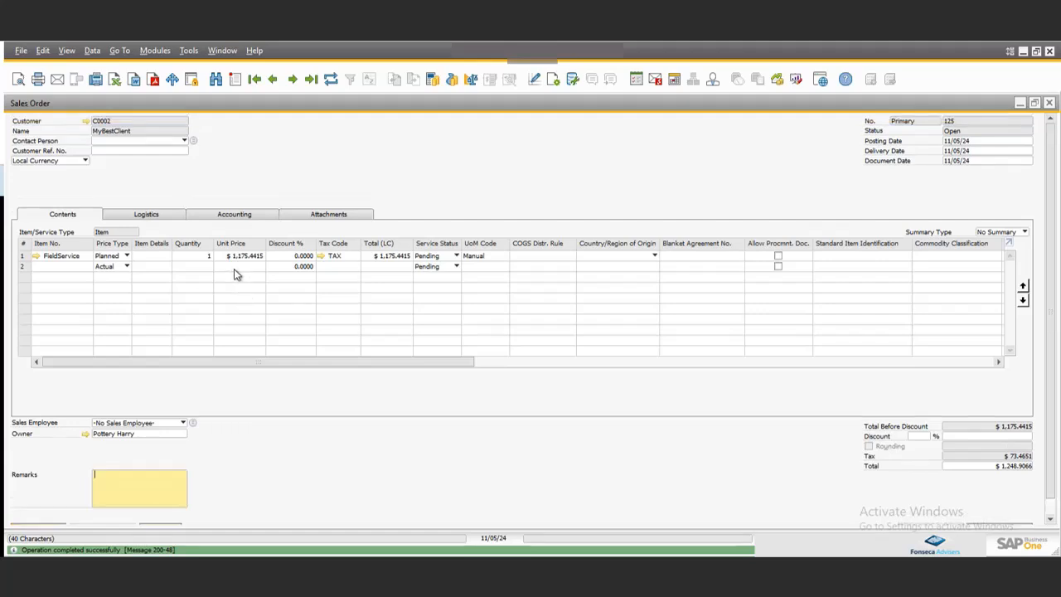
Browse to the next sales order, examine its line calculation columns, and close it.
{"action": "left_click", "coordinate": [298, 78]}
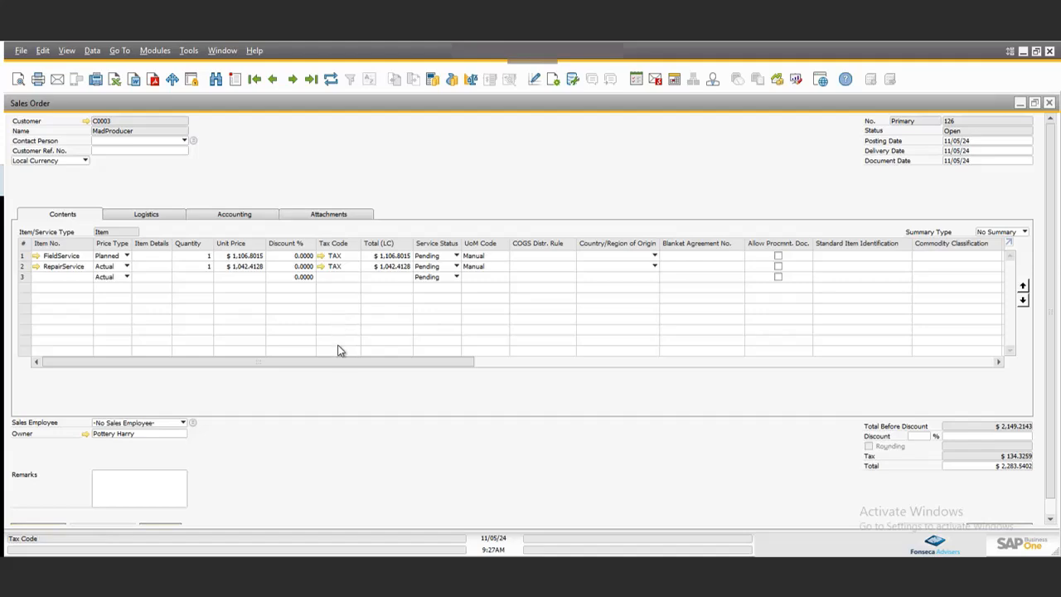
{"action": "left_click_drag", "start_coordinate": [338, 362], "coordinate": [923, 367]}
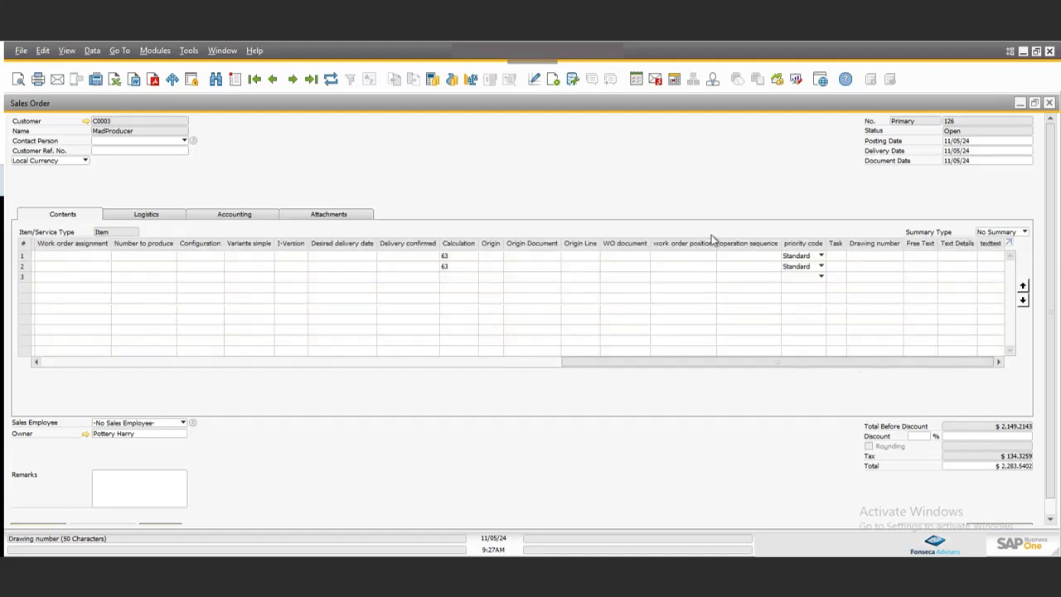
{"action": "left_click_drag", "start_coordinate": [739, 361], "coordinate": [198, 351]}
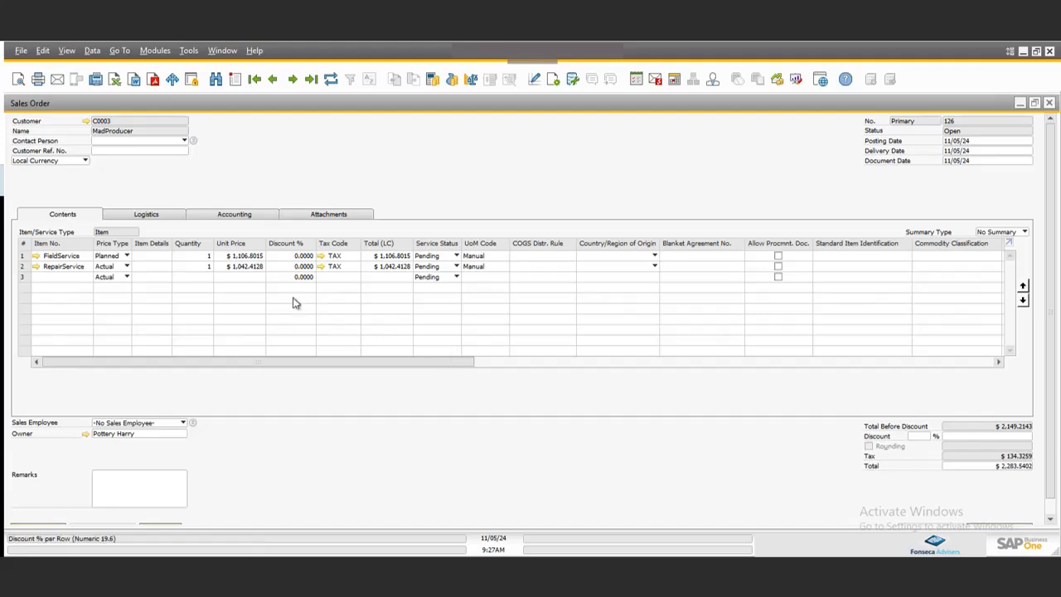
{"action": "left_click", "coordinate": [1049, 105]}
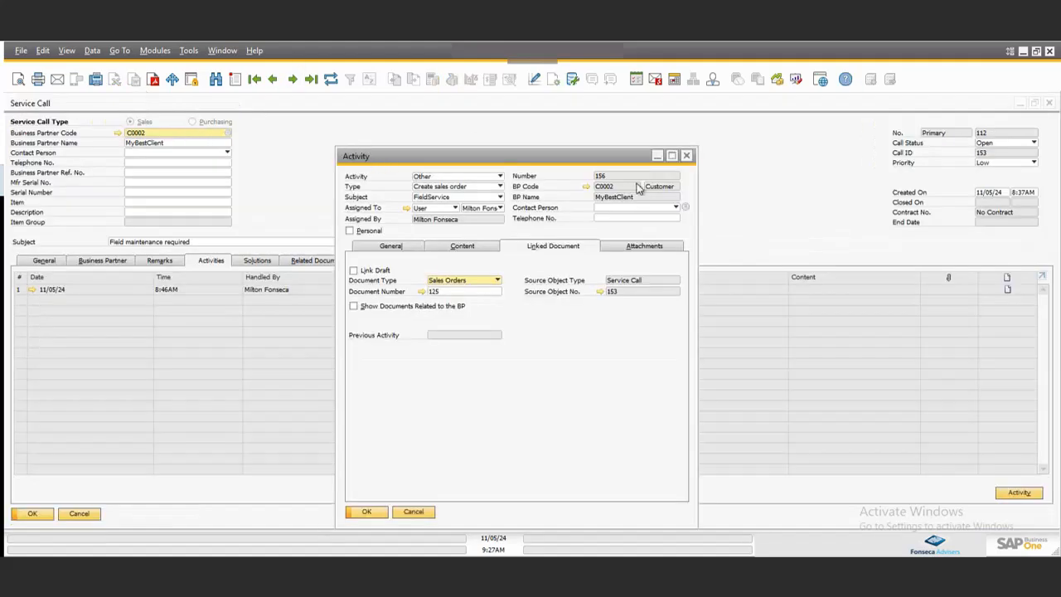
Open Sales Order to Production Order and review the listed sales order lines before closing it.
{"action": "left_click", "coordinate": [153, 50]}
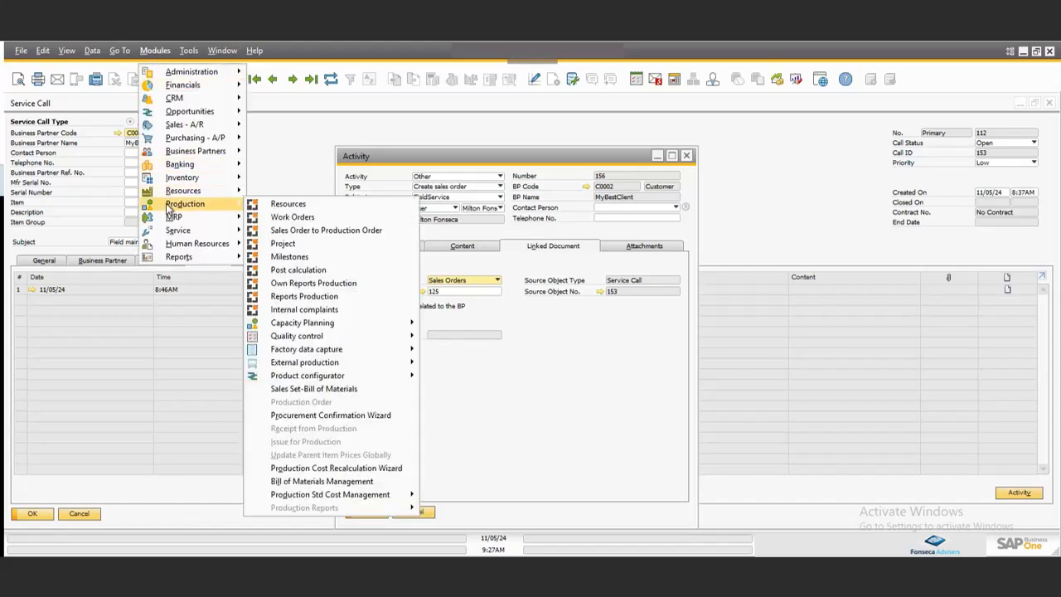
{"action": "left_click", "coordinate": [282, 234]}
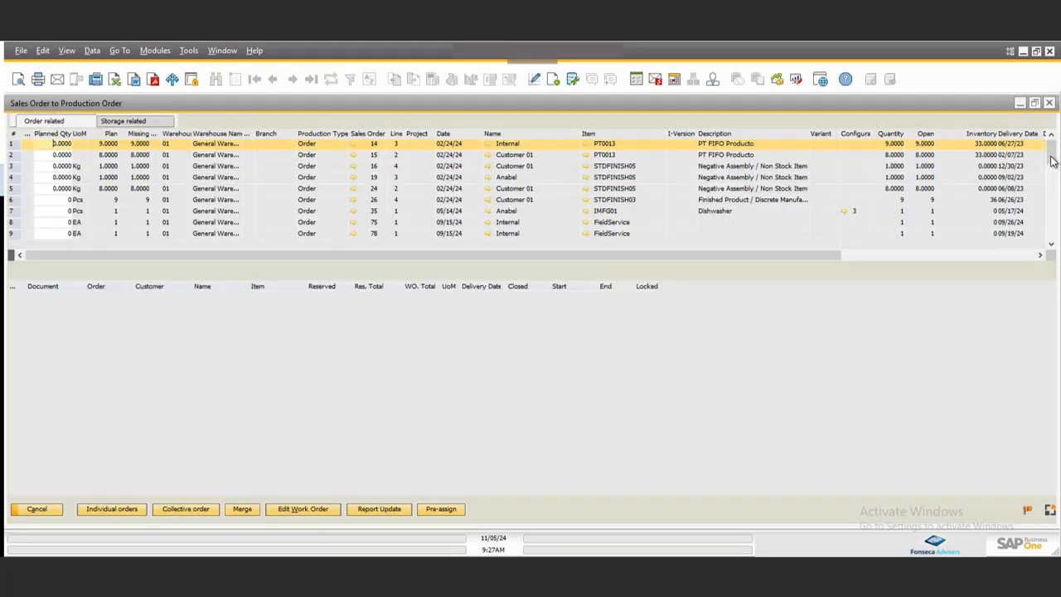
{"action": "left_click_drag", "start_coordinate": [1051, 162], "coordinate": [1051, 214]}
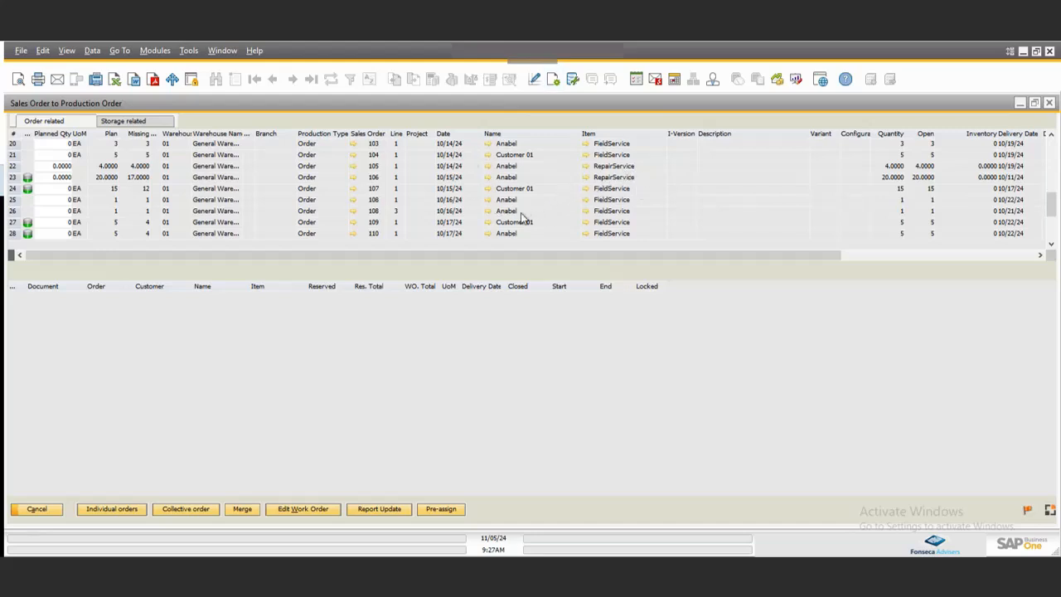
{"action": "left_click", "coordinate": [1053, 233]}
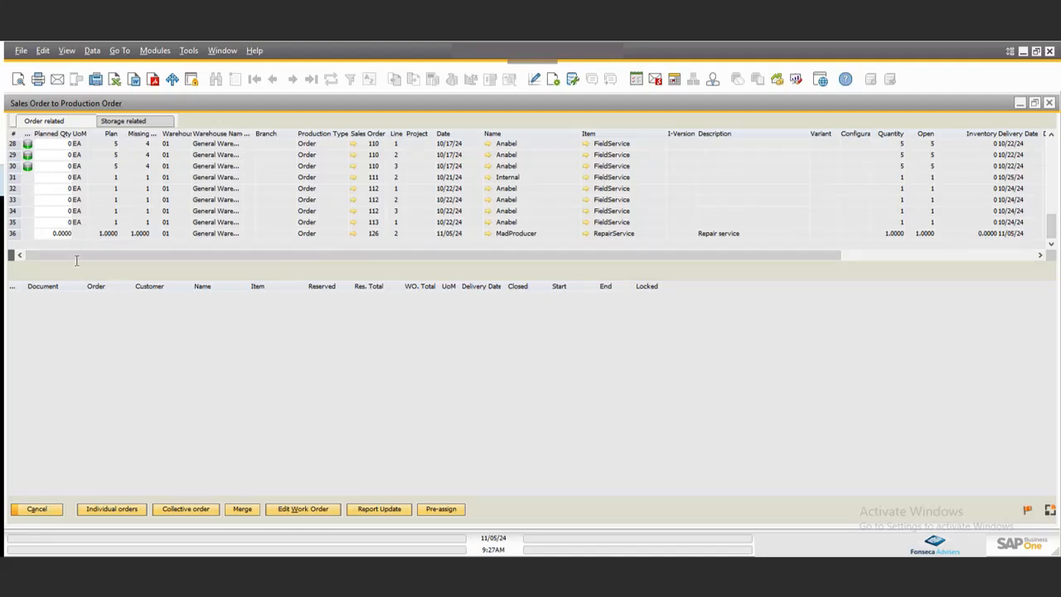
{"action": "left_click", "coordinate": [71, 222]}
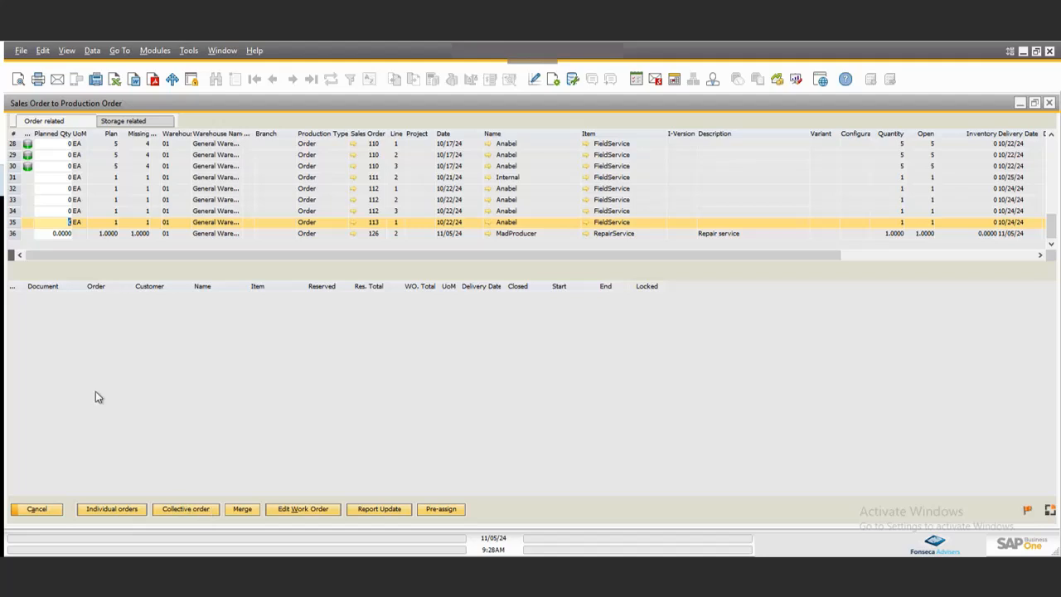
{"action": "left_click", "coordinate": [68, 211]}
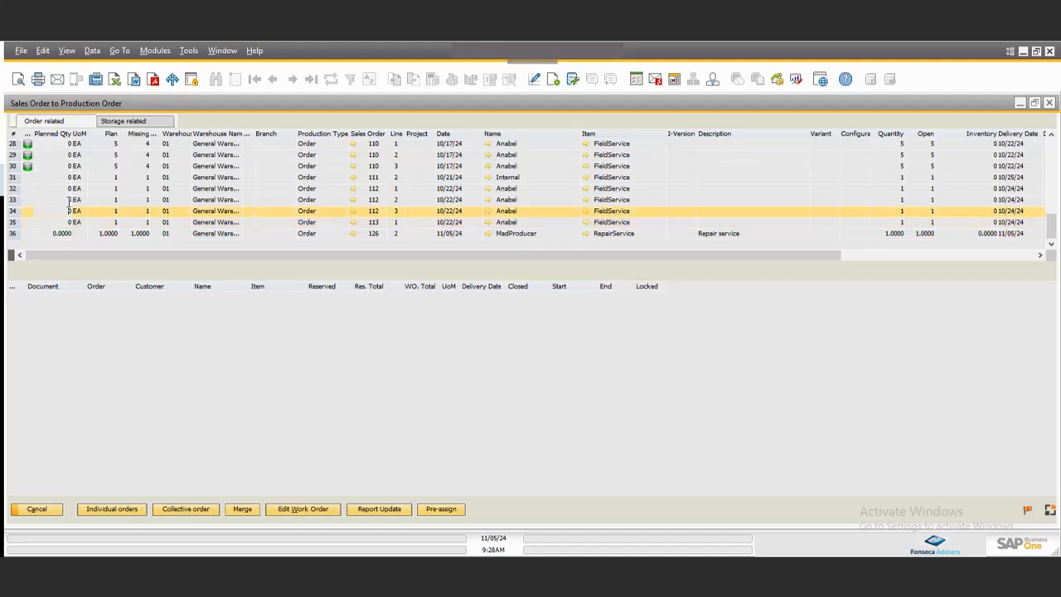
{"action": "left_click", "coordinate": [68, 199]}
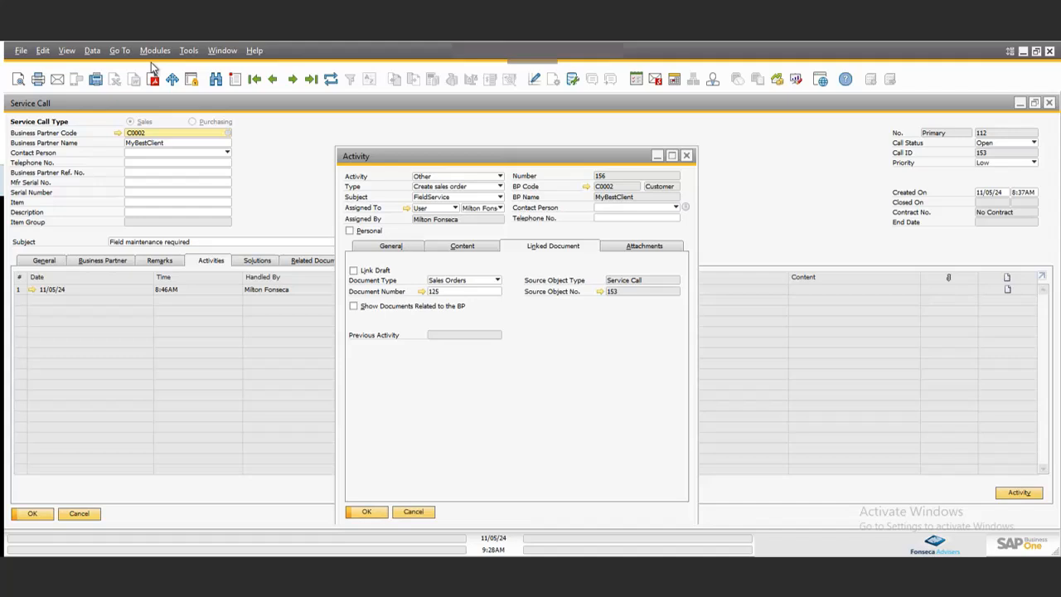
{"action": "key", "text": "Escape"}
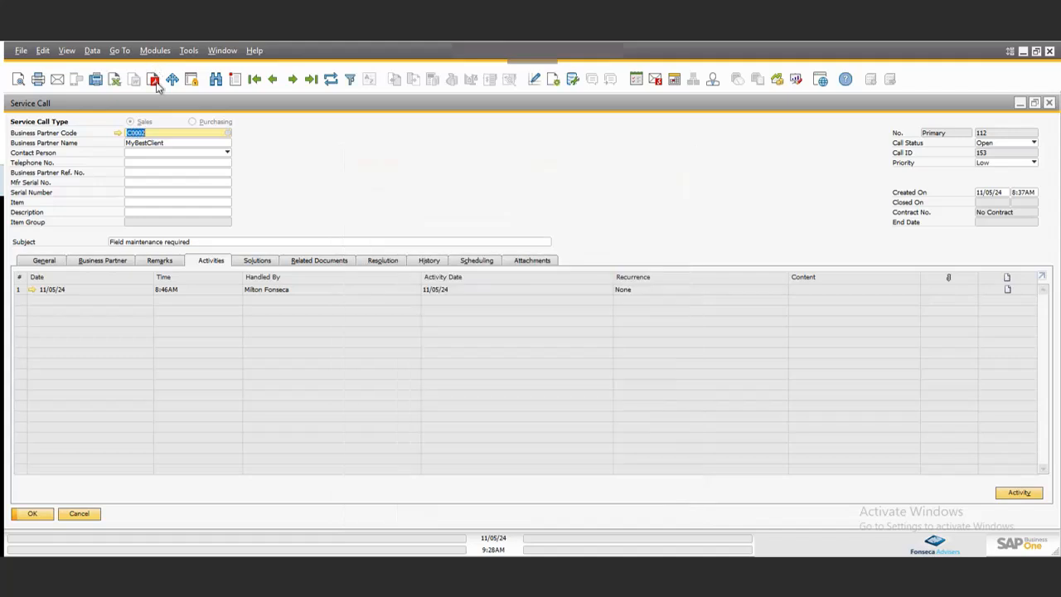
Close the service call, open Work Orders, and sort the list descending by document.
{"action": "left_click", "coordinate": [1049, 104]}
{"action": "left_click", "coordinate": [155, 50]}
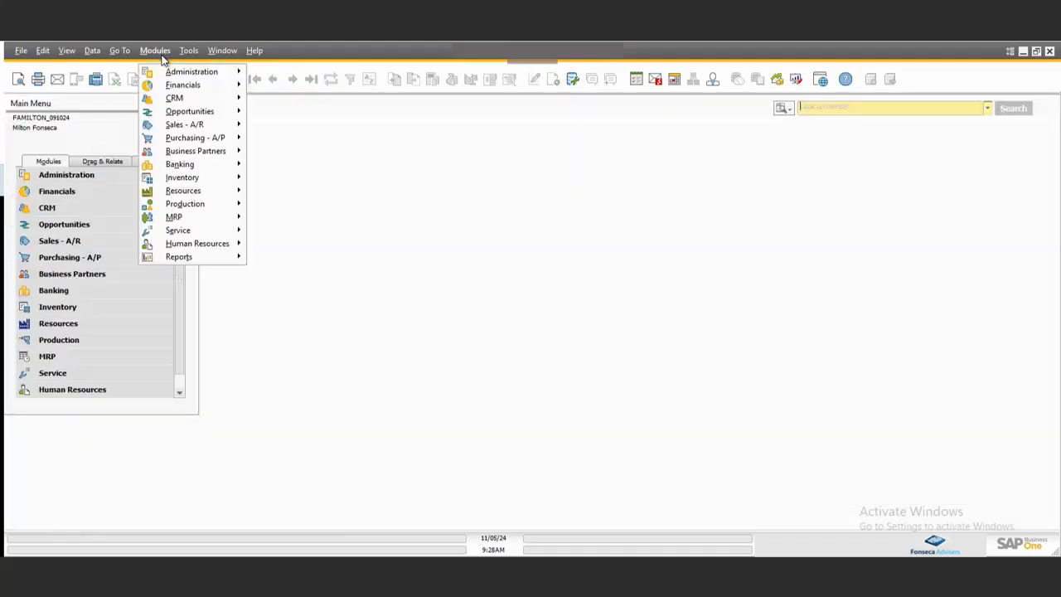
{"action": "mouse_move", "coordinate": [184, 204]}
{"action": "left_click", "coordinate": [279, 219]}
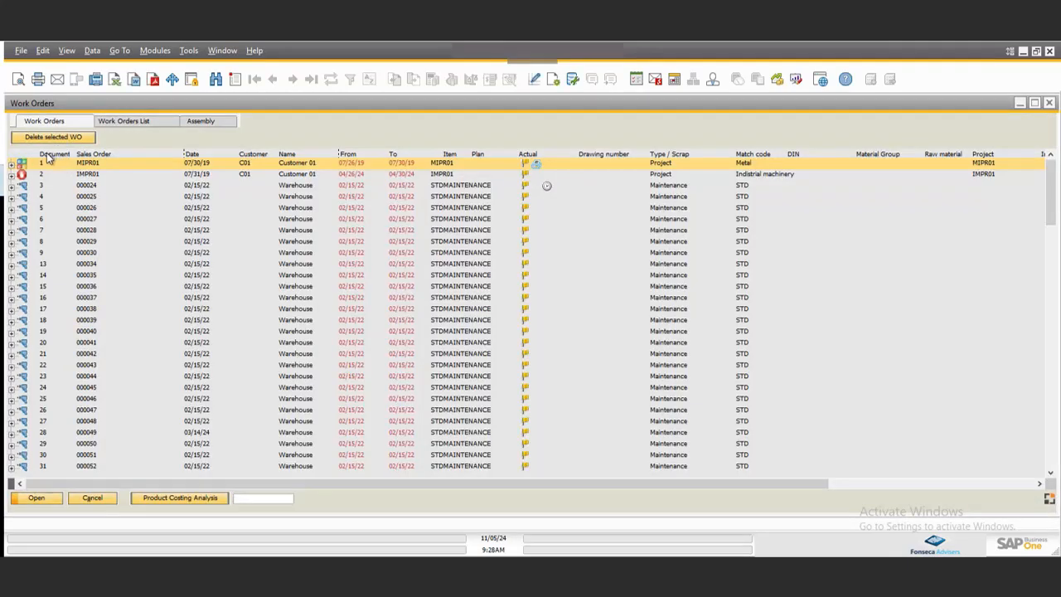
{"action": "right_click", "coordinate": [49, 155]}
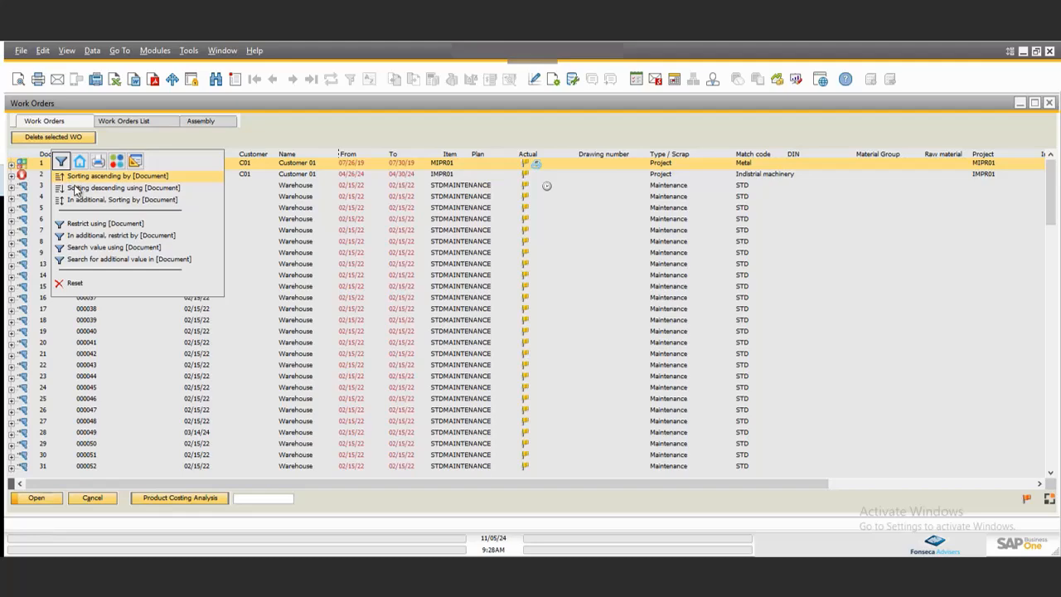
{"action": "left_click", "coordinate": [75, 188]}
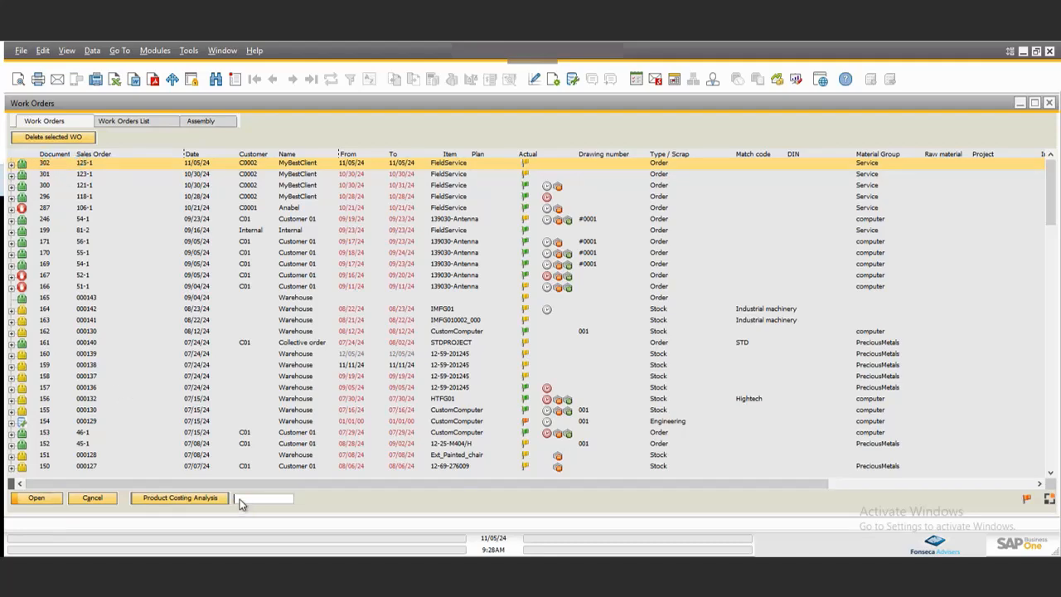
Filter the work orders for 302 and expand both of its FieldService positions.
{"action": "type", "text": "302"}
{"action": "left_click", "coordinate": [12, 166]}
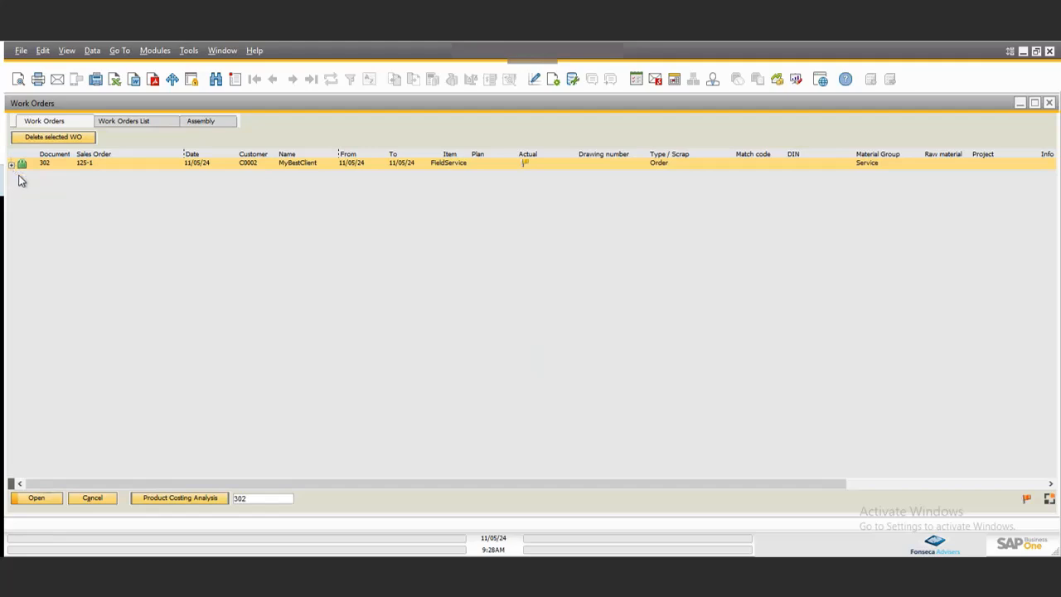
{"action": "left_click", "coordinate": [32, 175]}
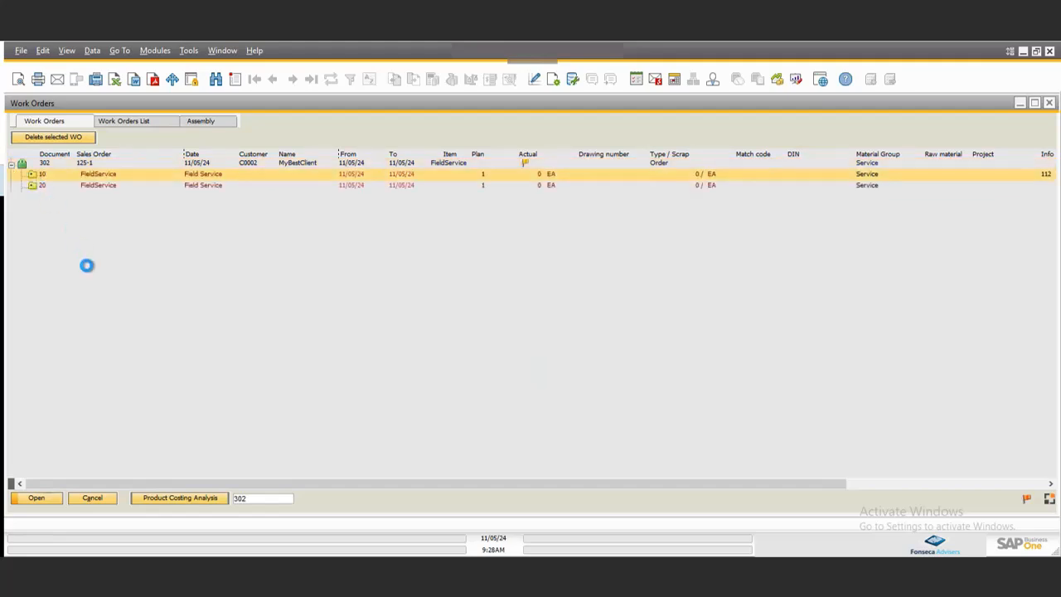
{"action": "scroll", "coordinate": [78, 265], "scroll_direction": "up", "scroll_amount": 3}
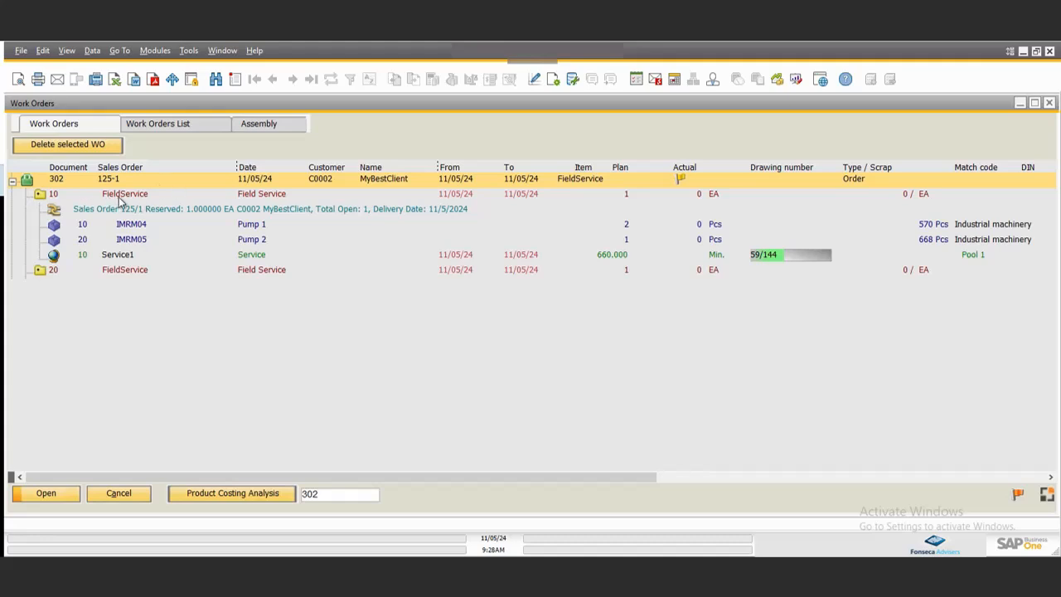
{"action": "left_click", "coordinate": [38, 270]}
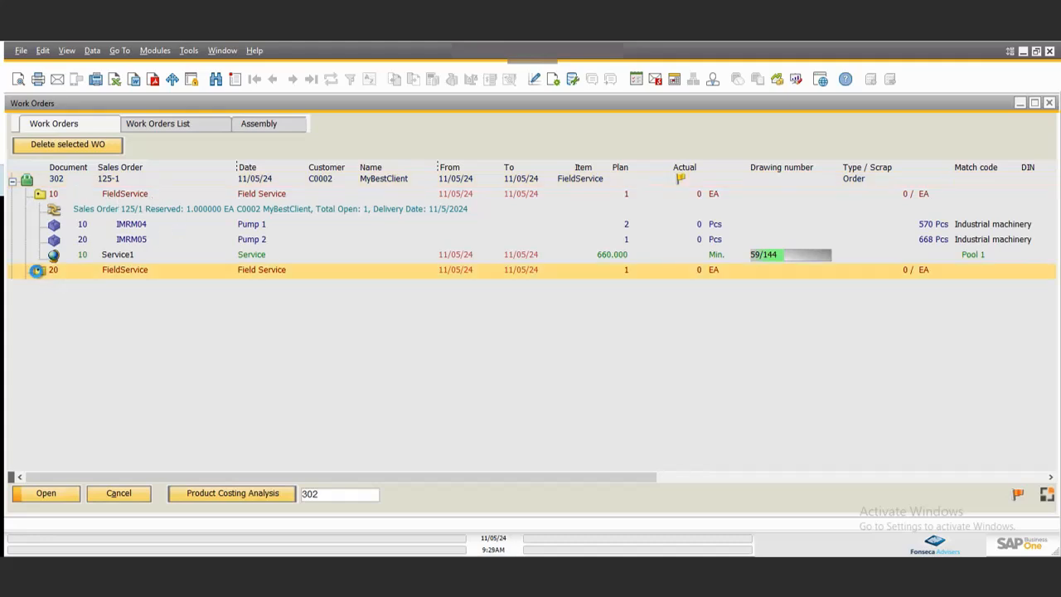
{"action": "left_click", "coordinate": [37, 270]}
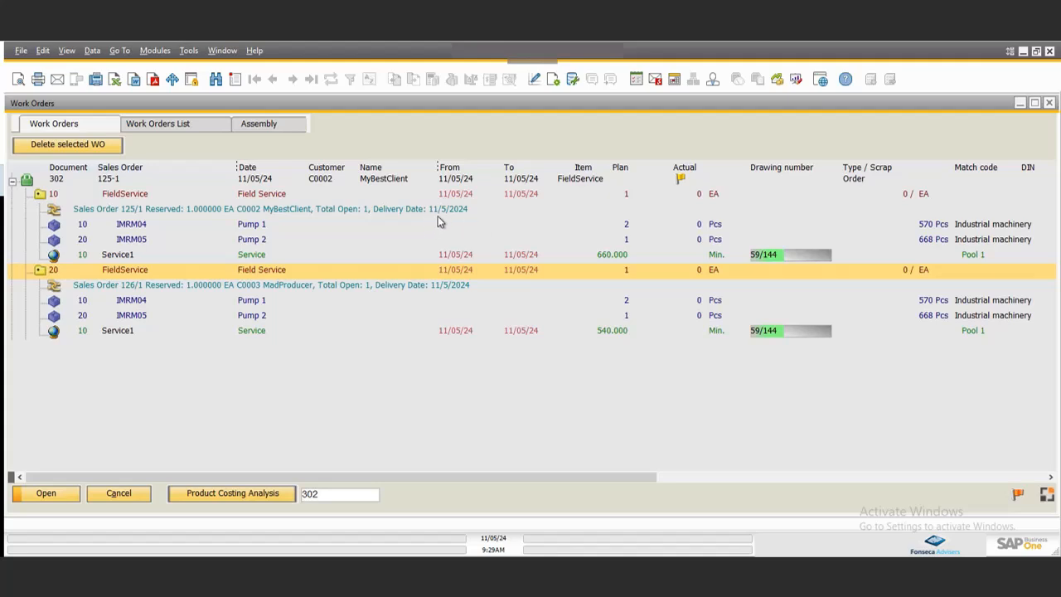
Open work order 302's document, inspect its priority options, and cancel out.
{"action": "left_click", "coordinate": [72, 181]}
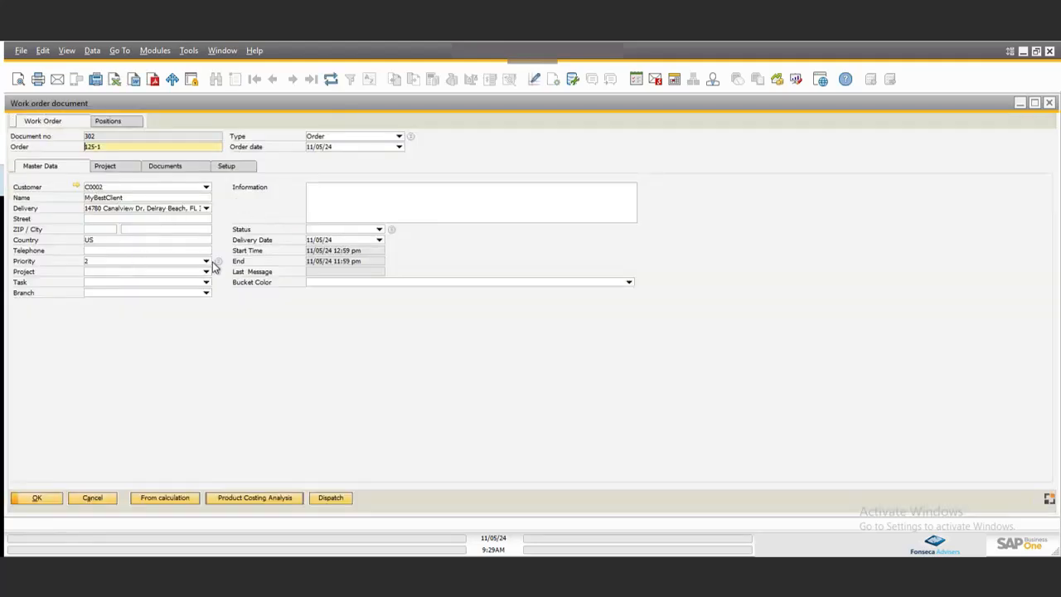
{"action": "left_click", "coordinate": [205, 261]}
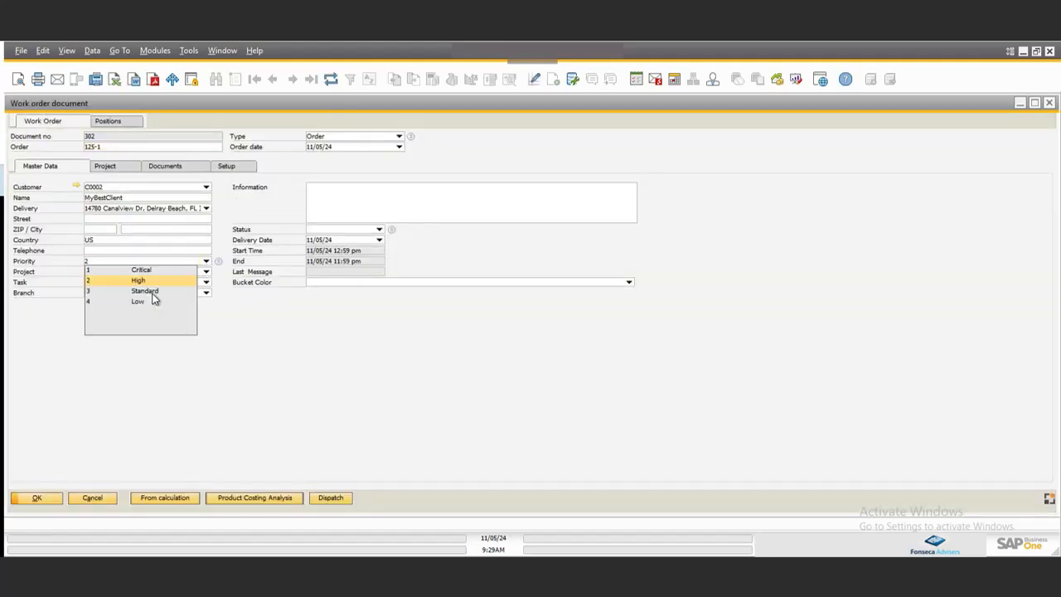
{"action": "left_click", "coordinate": [343, 396]}
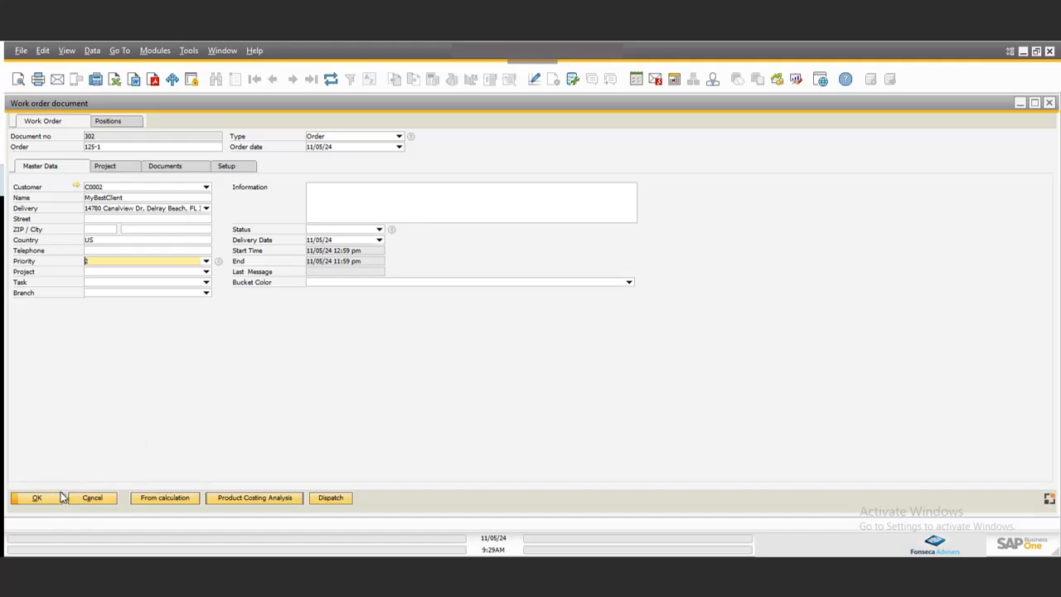
{"action": "left_click", "coordinate": [89, 498]}
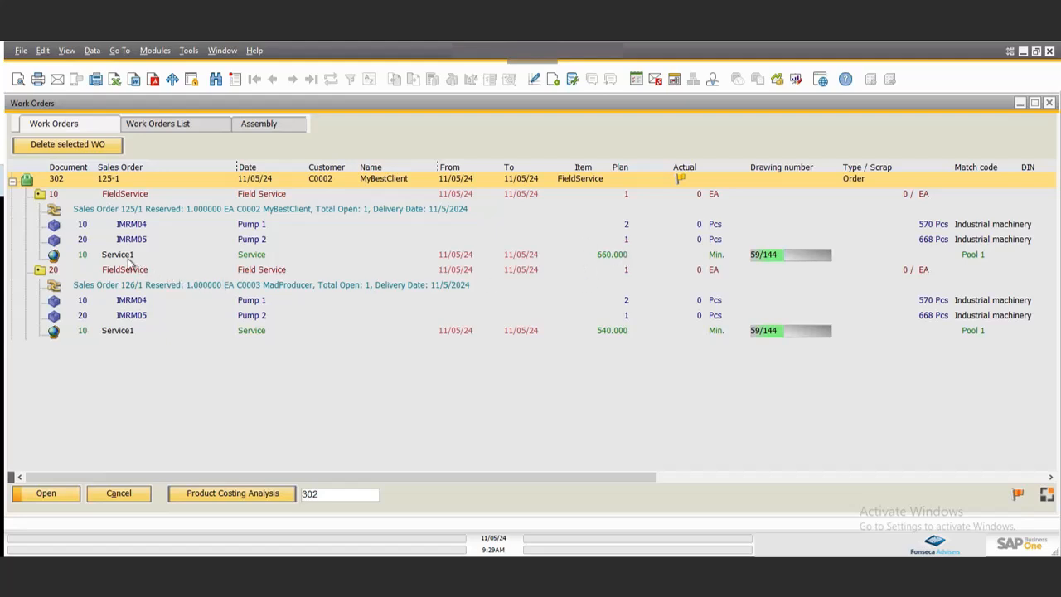
Open the Service1 operation of each position to compare their setup and processing times.
{"action": "left_click", "coordinate": [254, 258]}
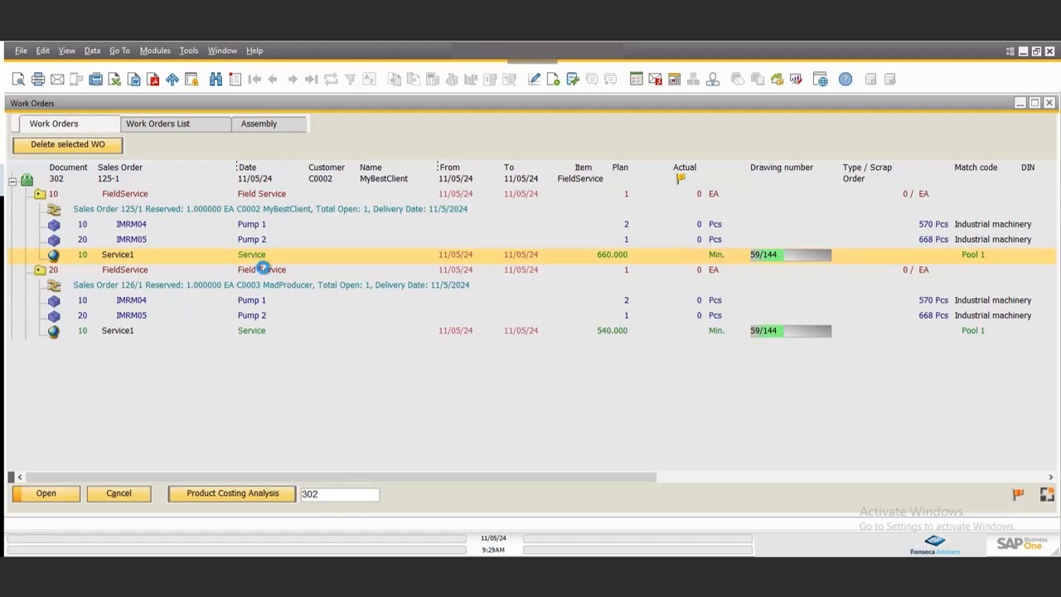
{"action": "double_click", "coordinate": [255, 259]}
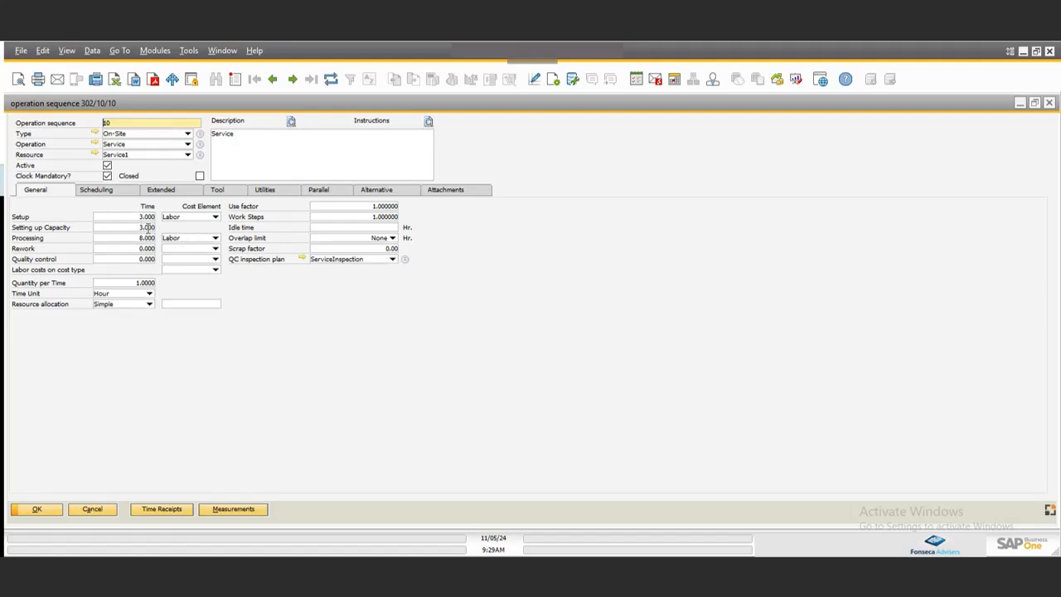
{"action": "left_click", "coordinate": [137, 217]}
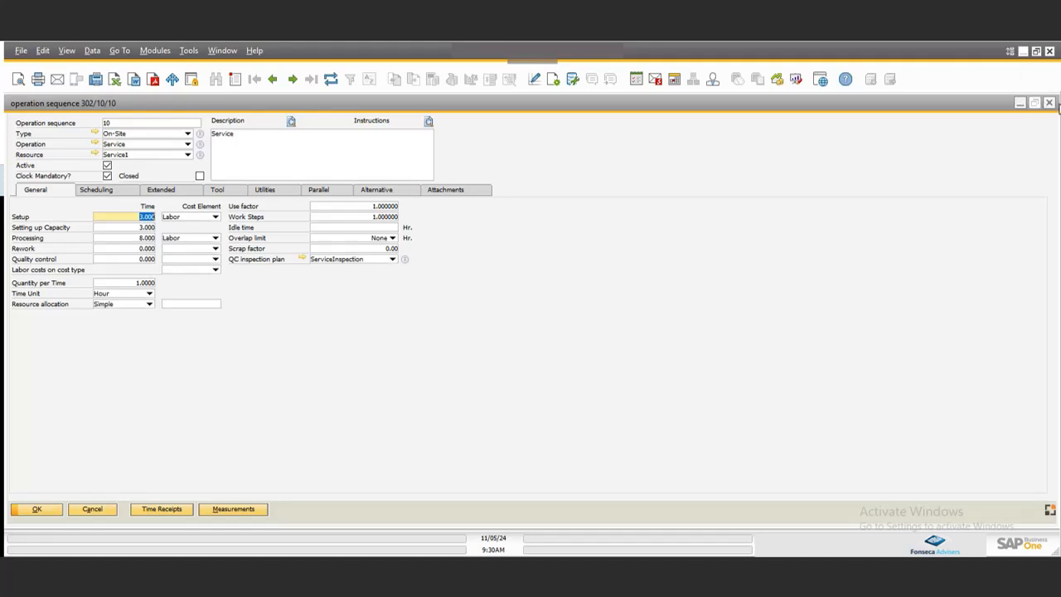
{"action": "left_click", "coordinate": [1049, 103]}
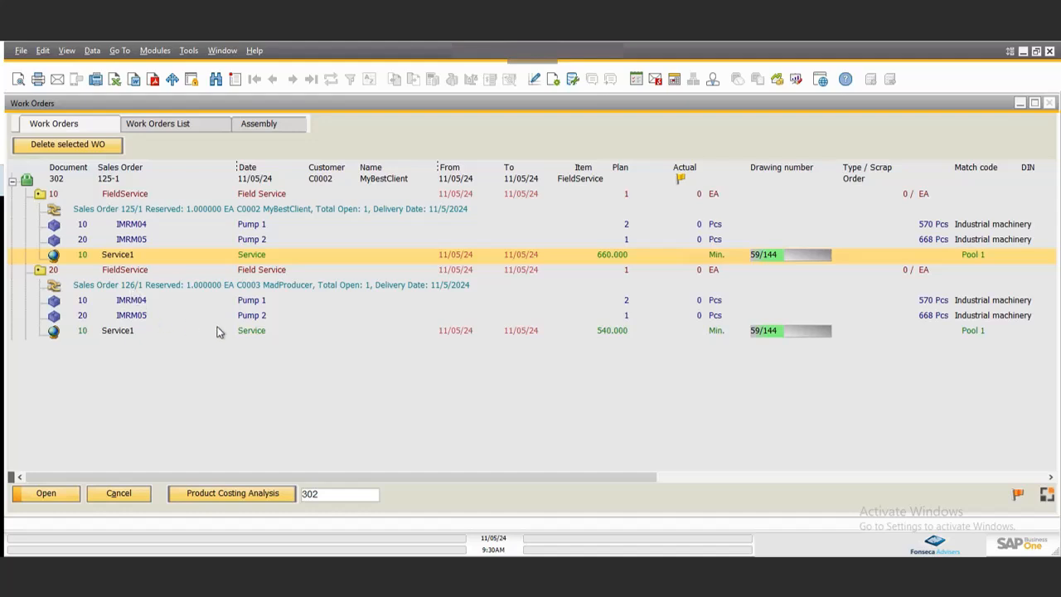
{"action": "left_click", "coordinate": [381, 329]}
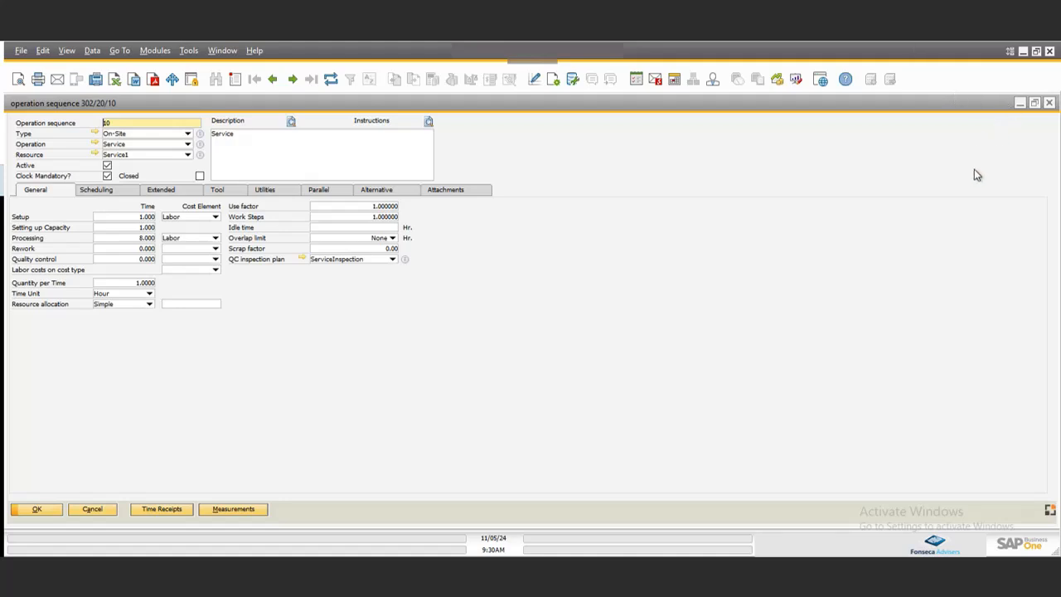
{"action": "left_click", "coordinate": [1049, 101]}
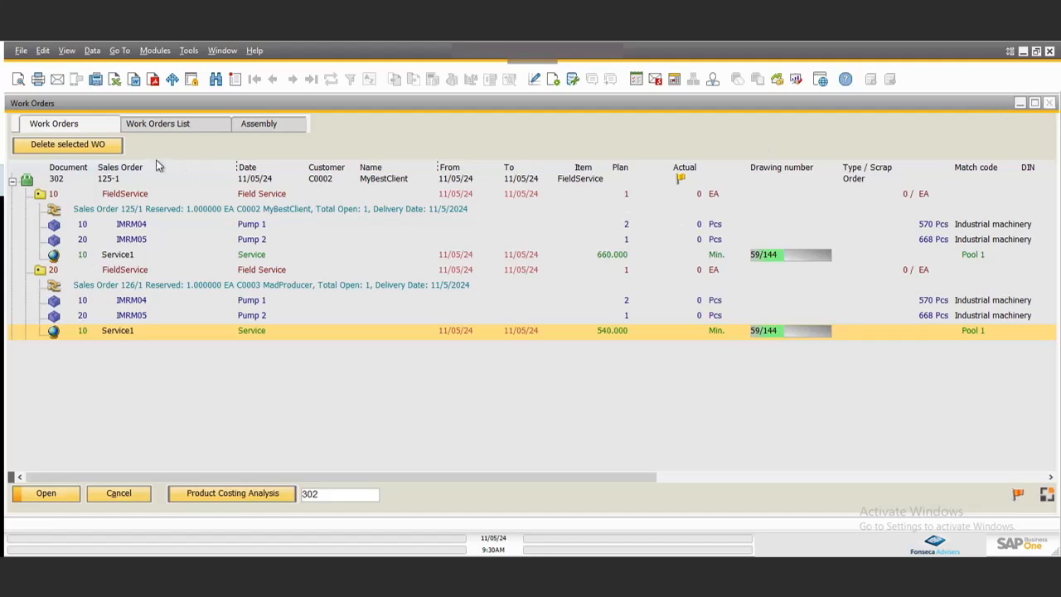
Open APS Scheduling from the production capacity planning modules and open the Fieldservice planning area.
{"action": "left_click", "coordinate": [154, 51]}
{"action": "mouse_move", "coordinate": [185, 204]}
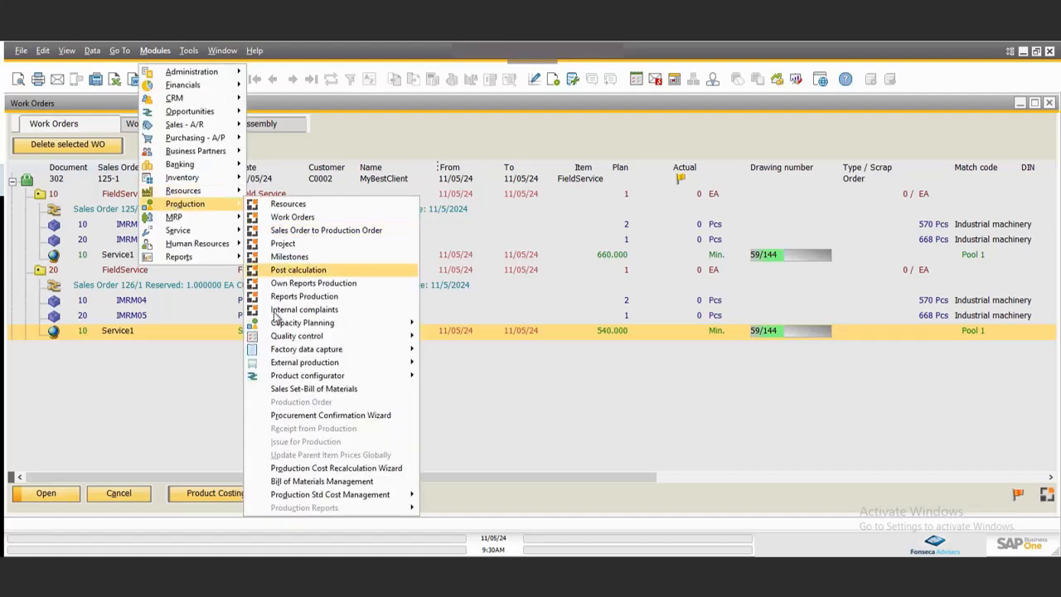
{"action": "mouse_move", "coordinate": [337, 325]}
{"action": "left_click", "coordinate": [452, 323]}
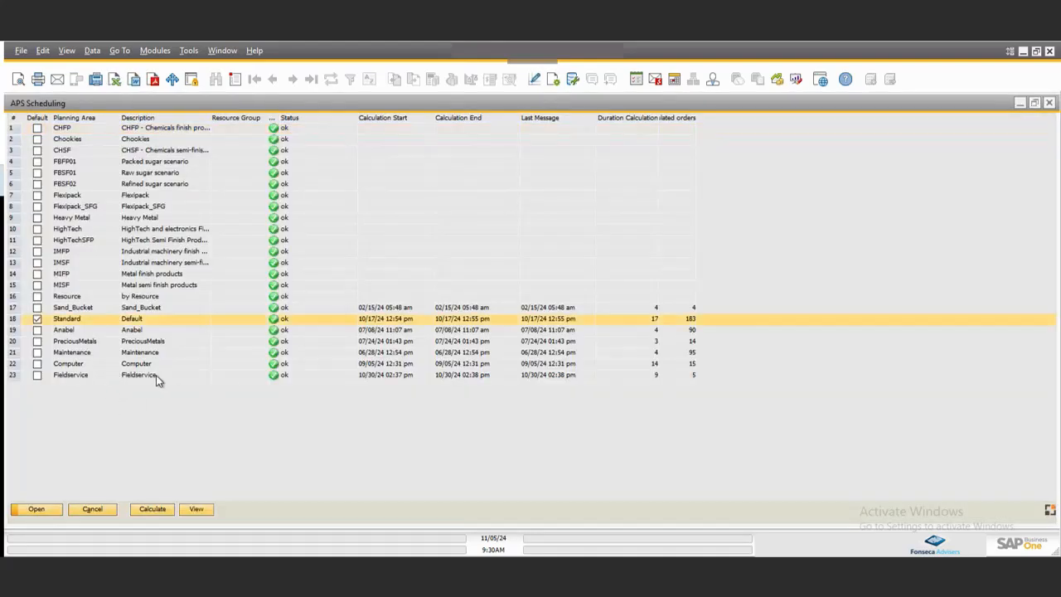
{"action": "left_click", "coordinate": [139, 379]}
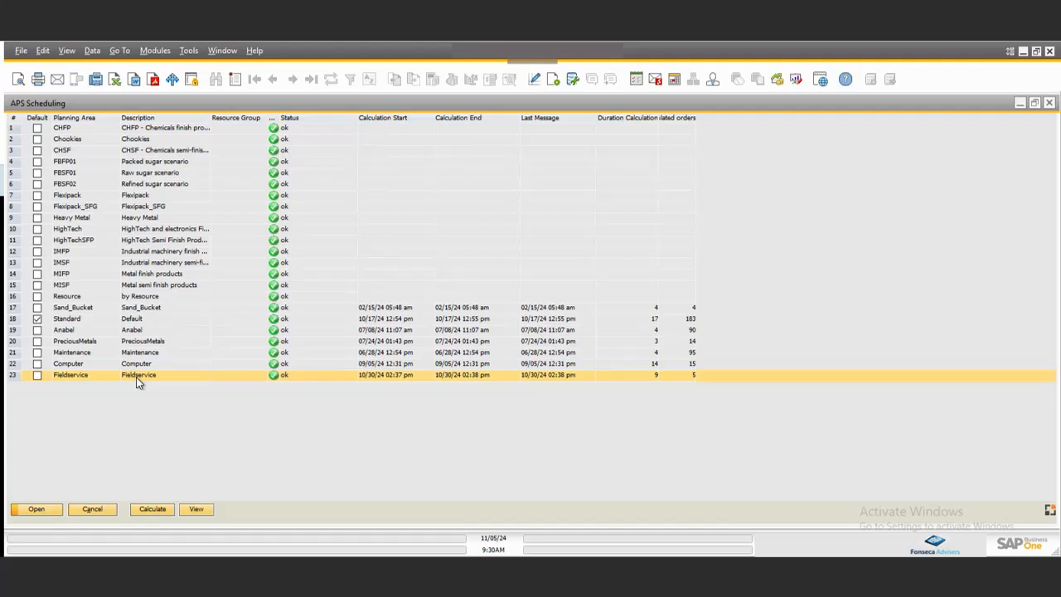
{"action": "double_click", "coordinate": [137, 378]}
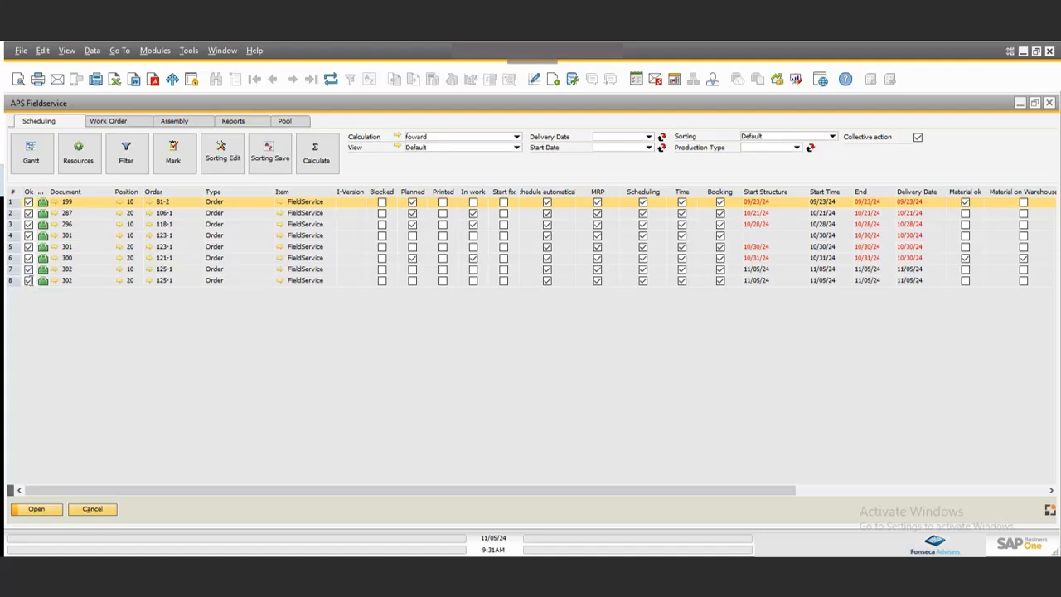
Mark only work order 302's two positions and run the scheduling calculation for the marked orders.
{"action": "left_click", "coordinate": [28, 269]}
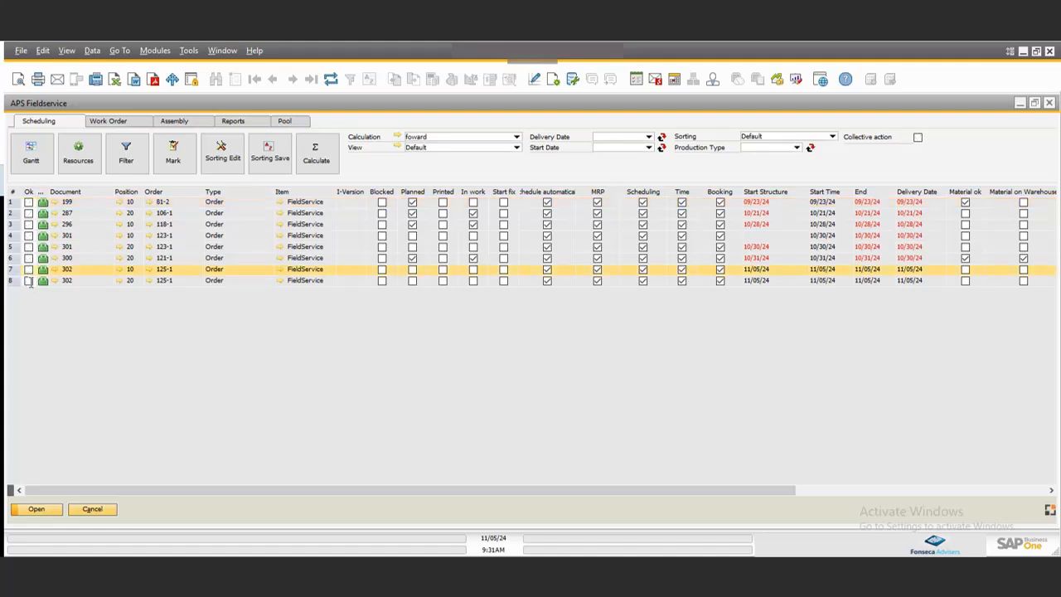
{"action": "left_click", "coordinate": [28, 269]}
{"action": "left_click", "coordinate": [28, 280]}
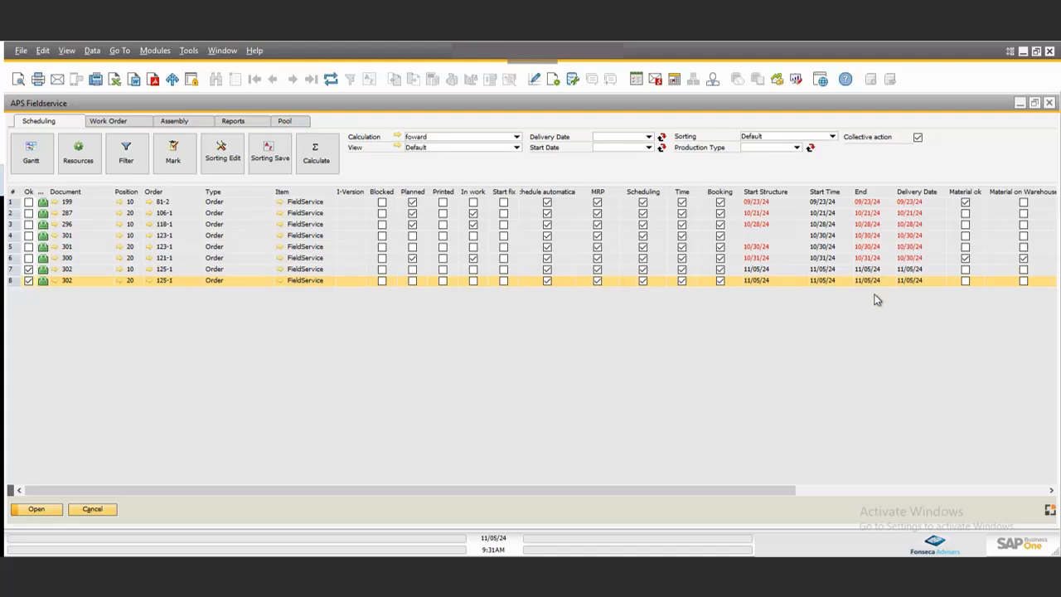
{"action": "left_click", "coordinate": [322, 162]}
{"action": "left_click", "coordinate": [319, 159]}
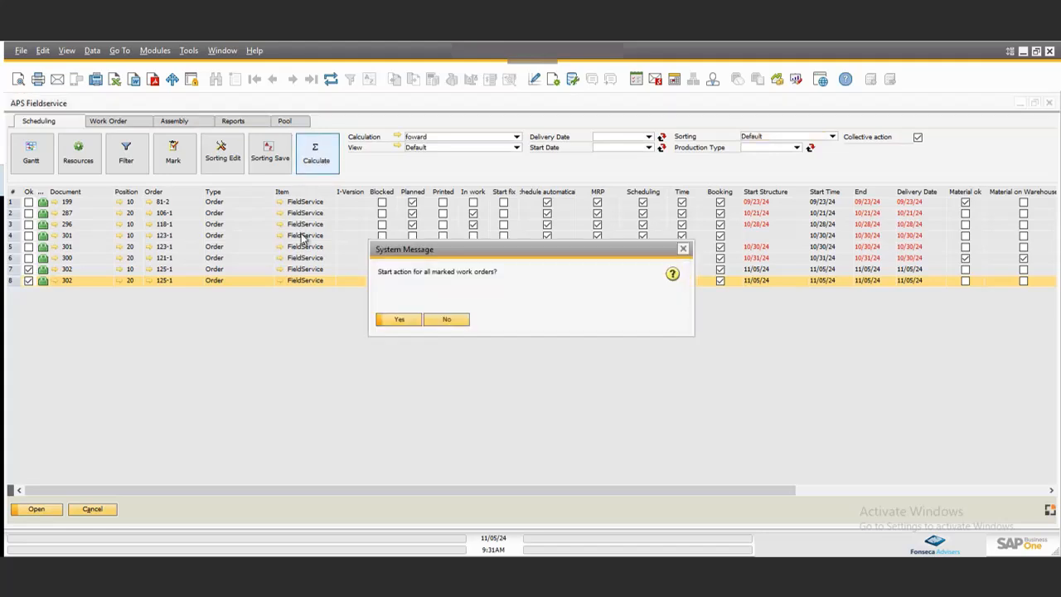
{"action": "left_click", "coordinate": [398, 321]}
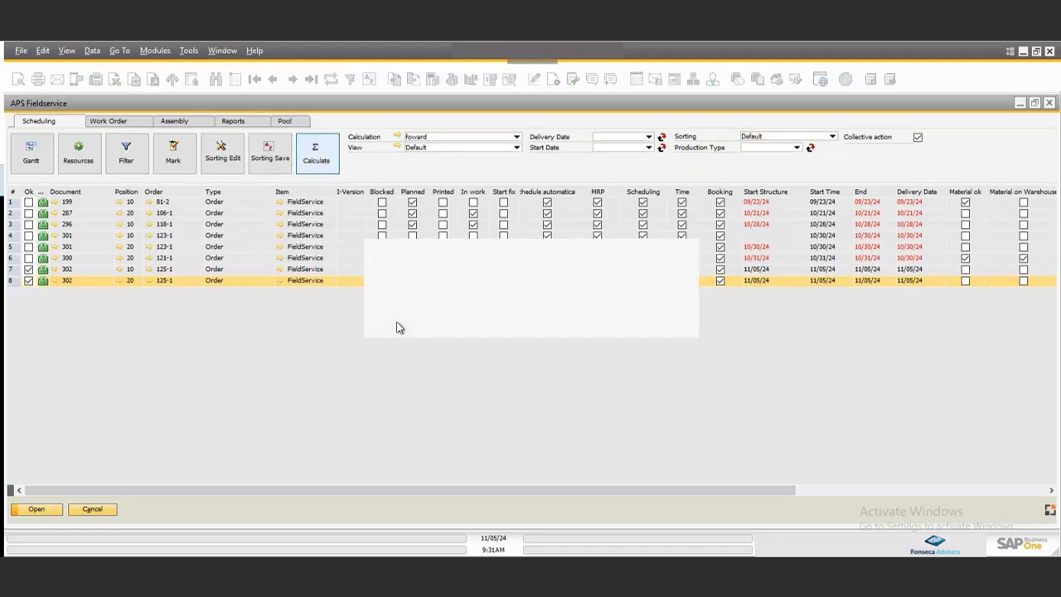
Set work order 302's marked positions to Planned status, confirming the action for all marked work orders.
{"action": "left_click", "coordinate": [69, 279]}
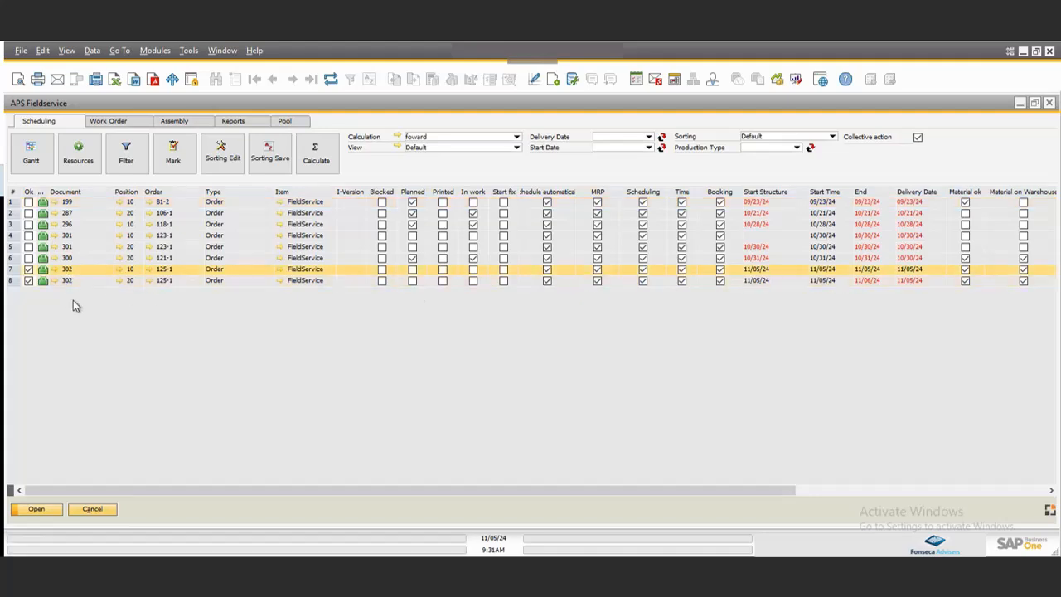
{"action": "left_click", "coordinate": [100, 270]}
{"action": "left_click", "coordinate": [344, 281]}
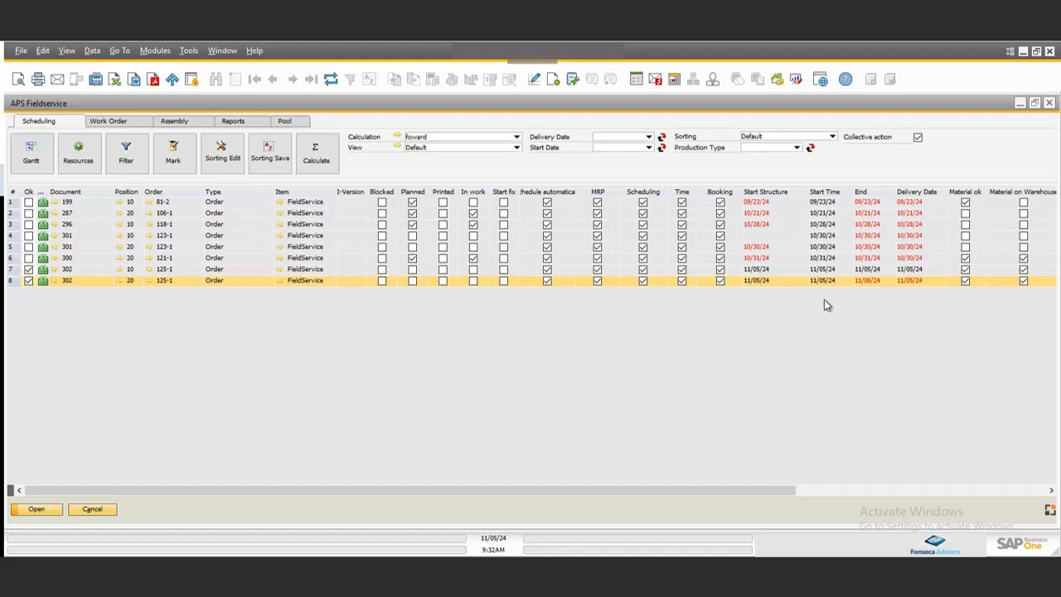
{"action": "left_click", "coordinate": [103, 122]}
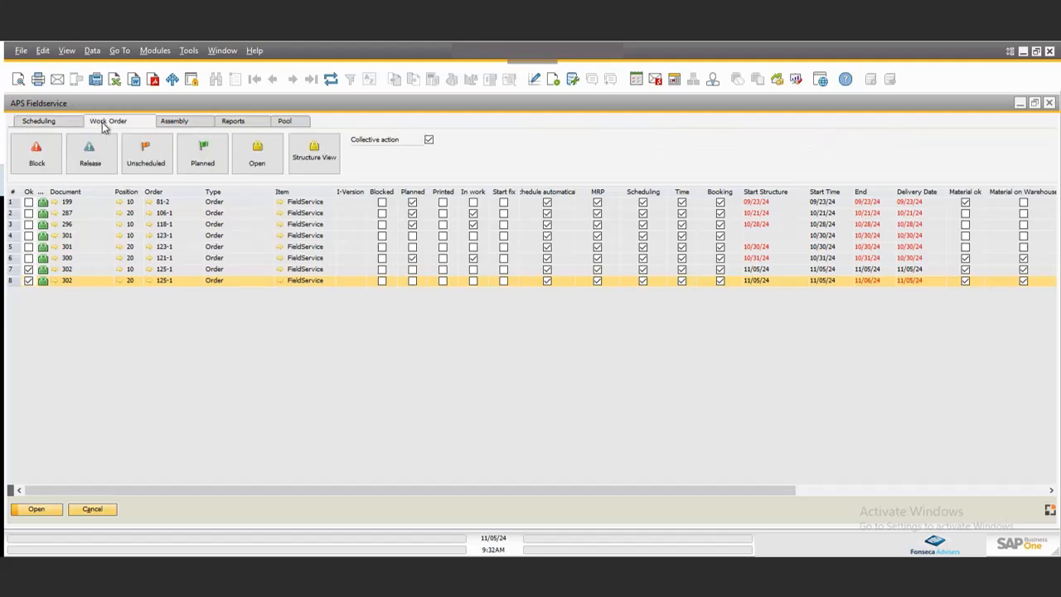
{"action": "left_click", "coordinate": [202, 161]}
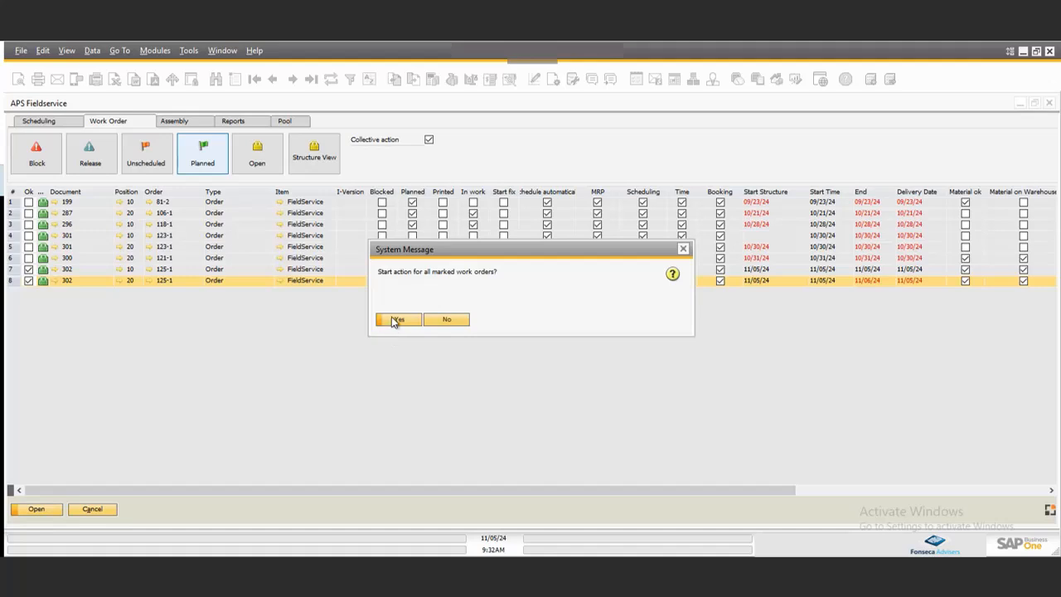
{"action": "left_click", "coordinate": [398, 319]}
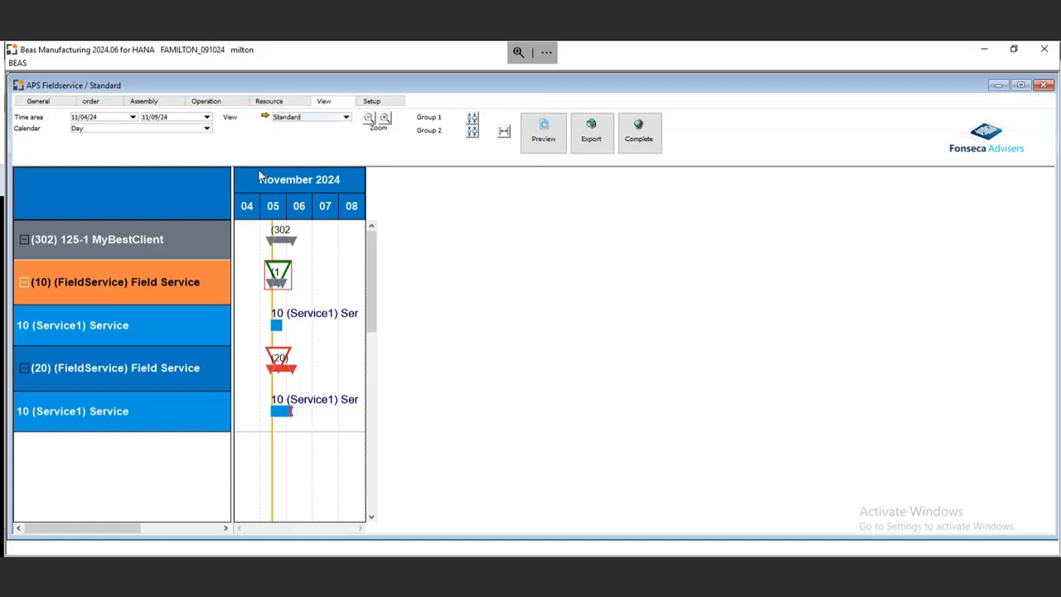
Display Service1 utilization and the resource load chart for work order 302's operations in the Gantt view.
{"action": "left_click", "coordinate": [118, 325]}
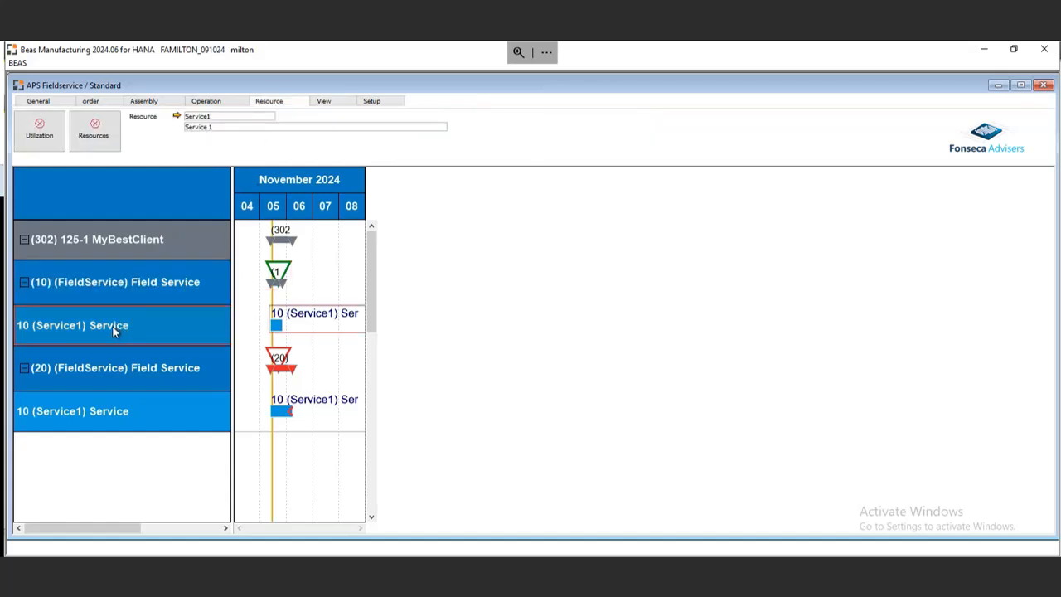
{"action": "left_click", "coordinate": [37, 138]}
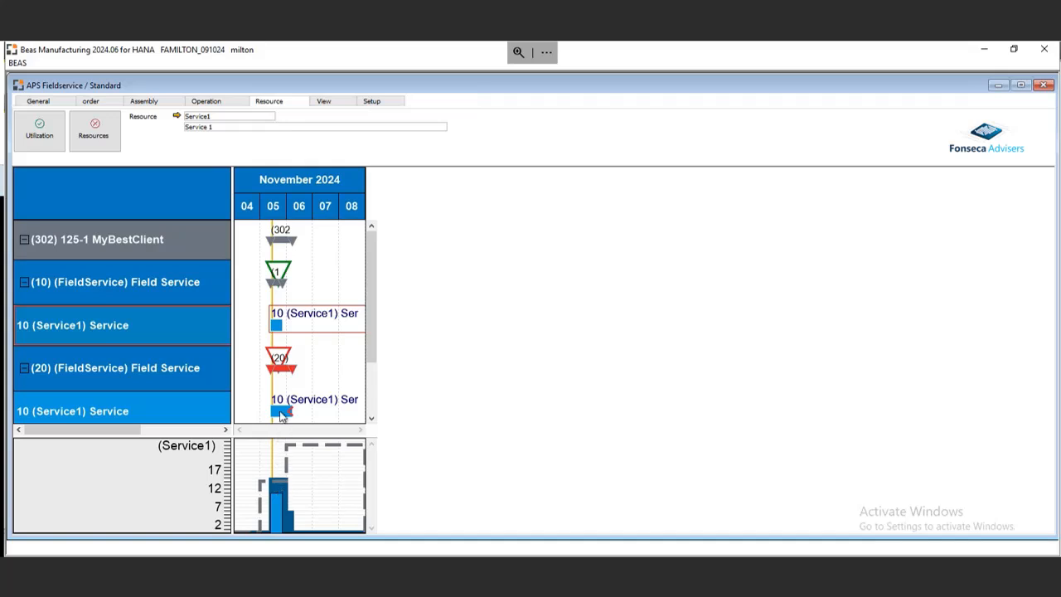
{"action": "left_click", "coordinate": [157, 411]}
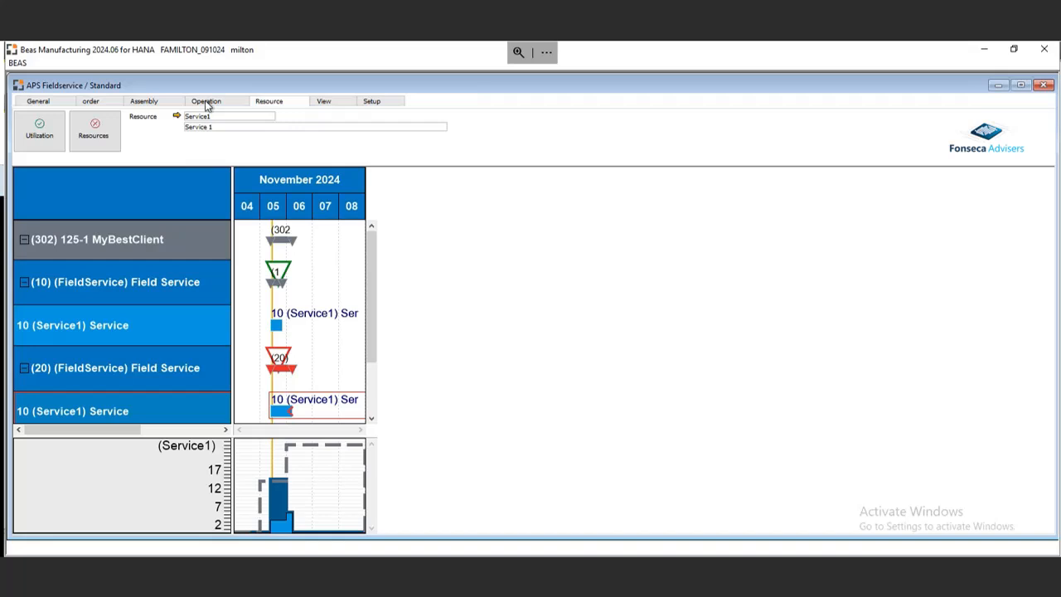
{"action": "left_click", "coordinate": [58, 136]}
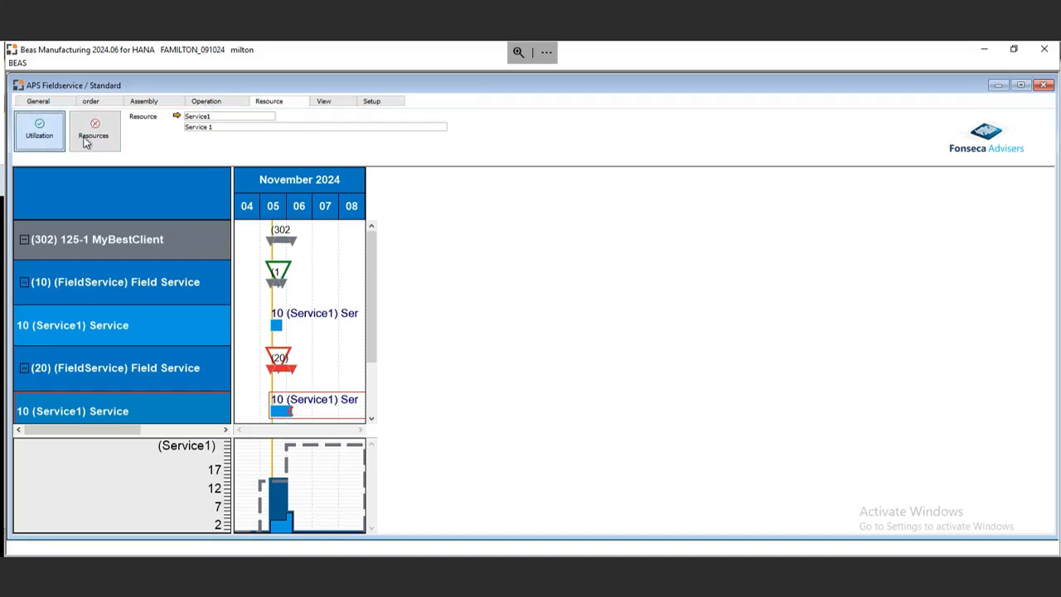
{"action": "left_click", "coordinate": [86, 139]}
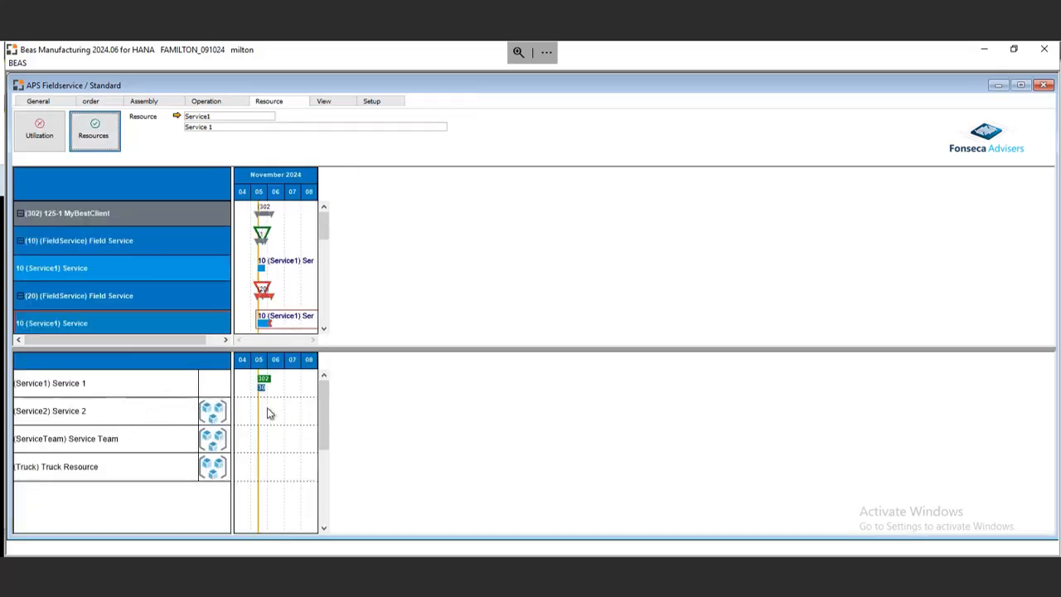
Select Service 2 as substitute resource for operation 302/20/10, then close the Gantt window without substituting.
{"action": "left_click", "coordinate": [121, 412]}
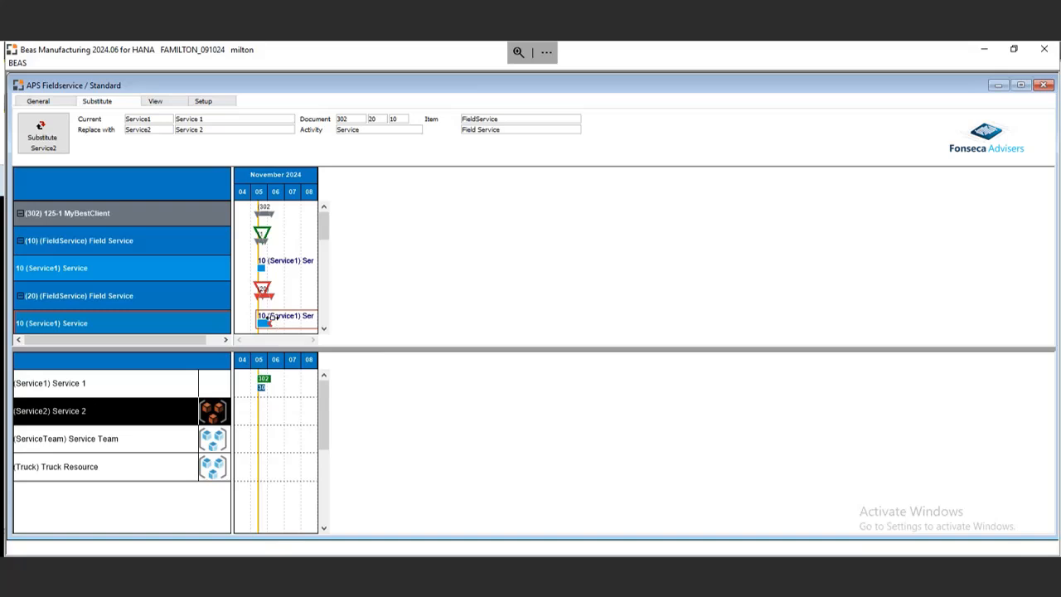
{"action": "mouse_move", "coordinate": [267, 317]}
{"action": "left_click", "coordinate": [1044, 51]}
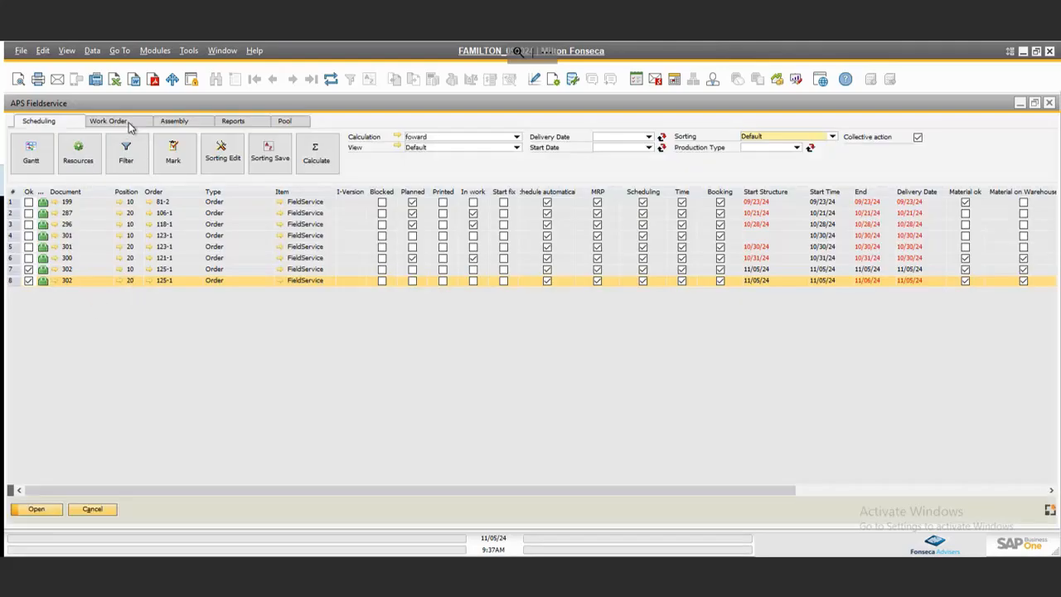
Set the marked work orders to Planned status again and confirm the action.
{"action": "left_click", "coordinate": [127, 122]}
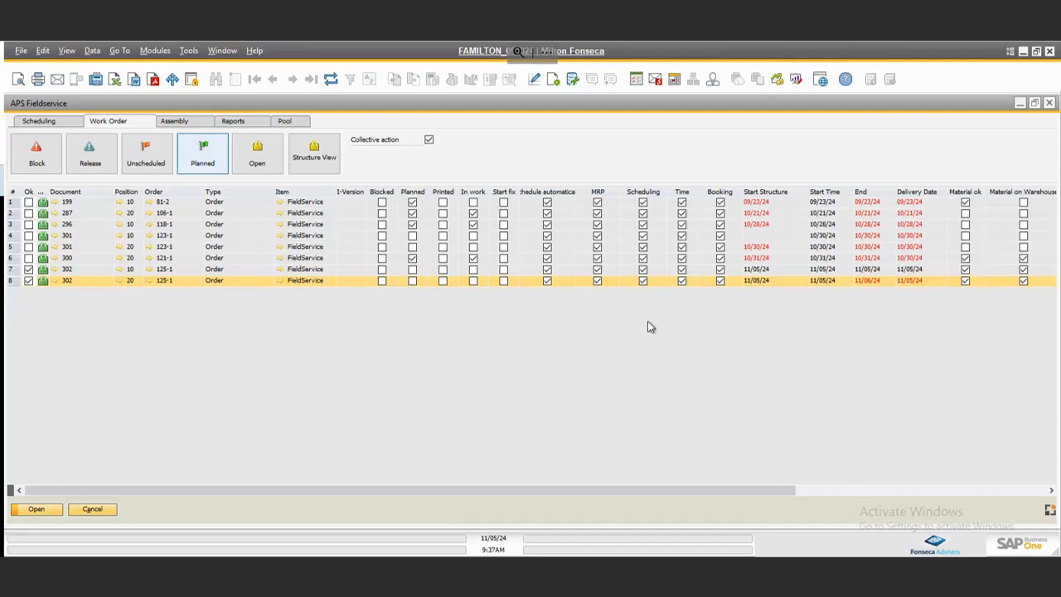
{"action": "left_click", "coordinate": [207, 164]}
{"action": "left_click", "coordinate": [384, 322]}
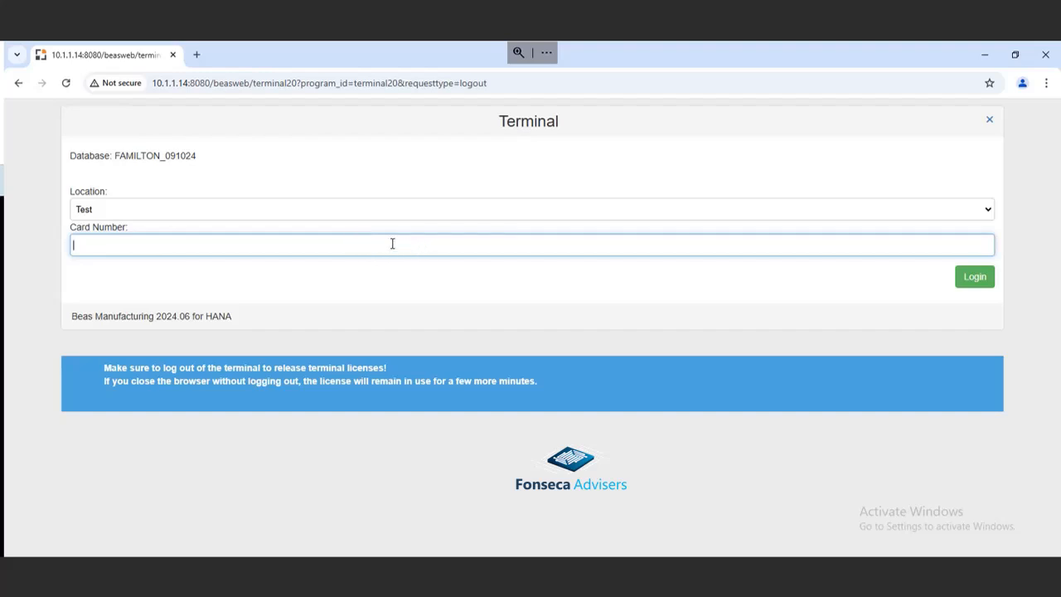
Switch to the Beas web terminal, log in with the employee's card number, and open Field & Repair Service.
{"action": "type", "text": "1"}
{"action": "key", "text": "Return"}
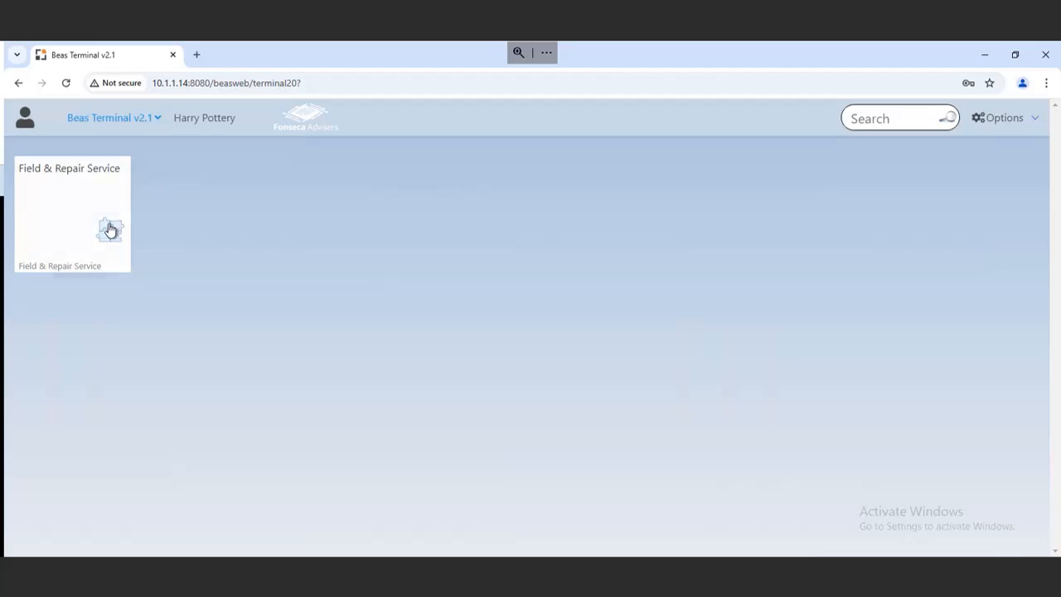
{"action": "left_click", "coordinate": [75, 213]}
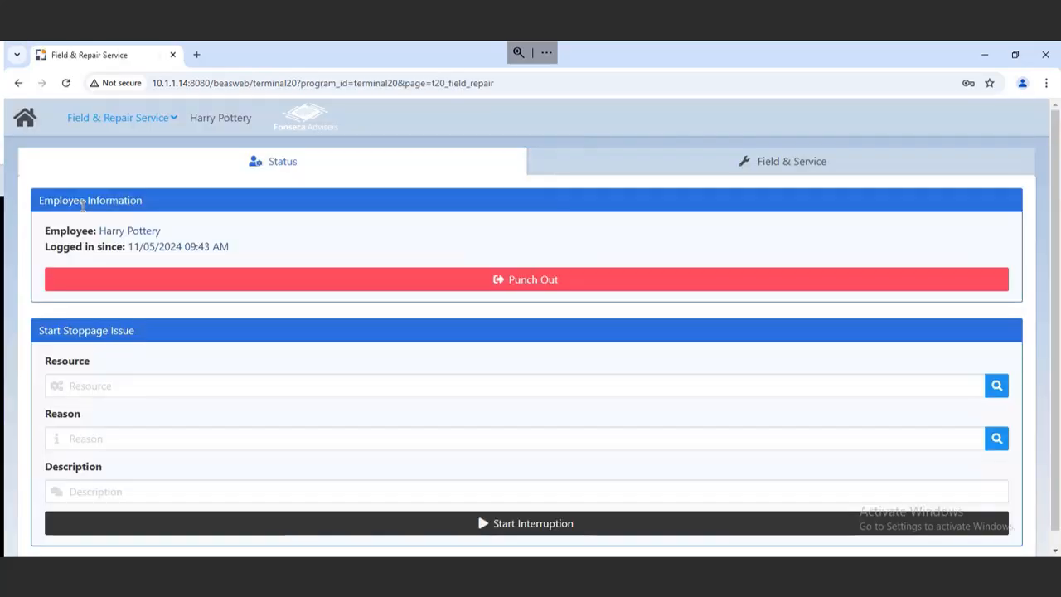
Punch the employee out and then punch back in on the terminal status page.
{"action": "left_click", "coordinate": [540, 282]}
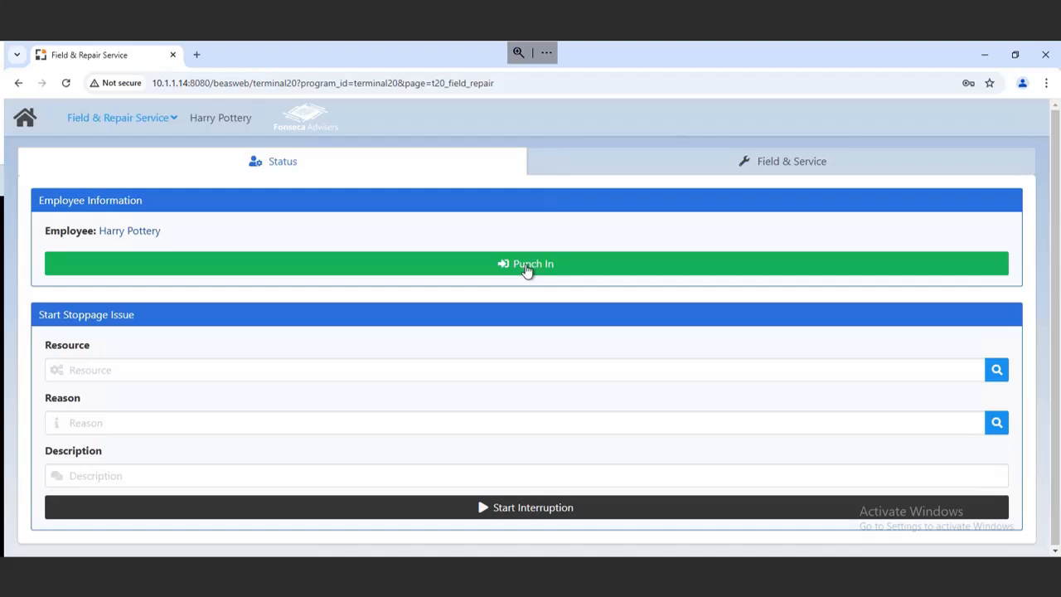
{"action": "left_click", "coordinate": [515, 268]}
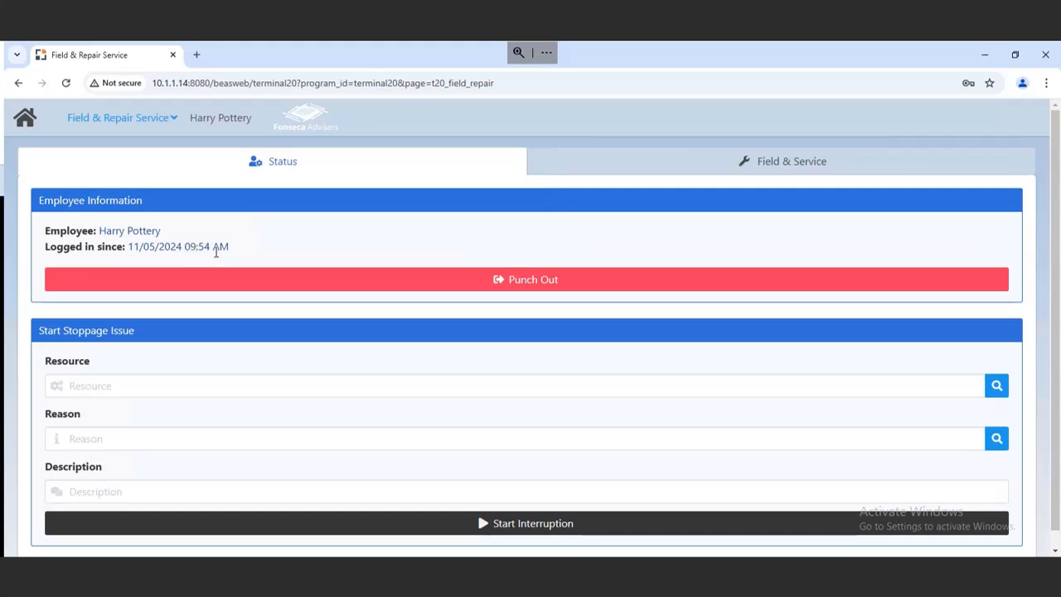
{"action": "left_click_drag", "start_coordinate": [232, 246], "coordinate": [124, 246]}
{"action": "left_click", "coordinate": [364, 264]}
Set the stoppage resource to Service1 and open the interruption reason list, closing it without choosing.
{"action": "left_click", "coordinate": [997, 386]}
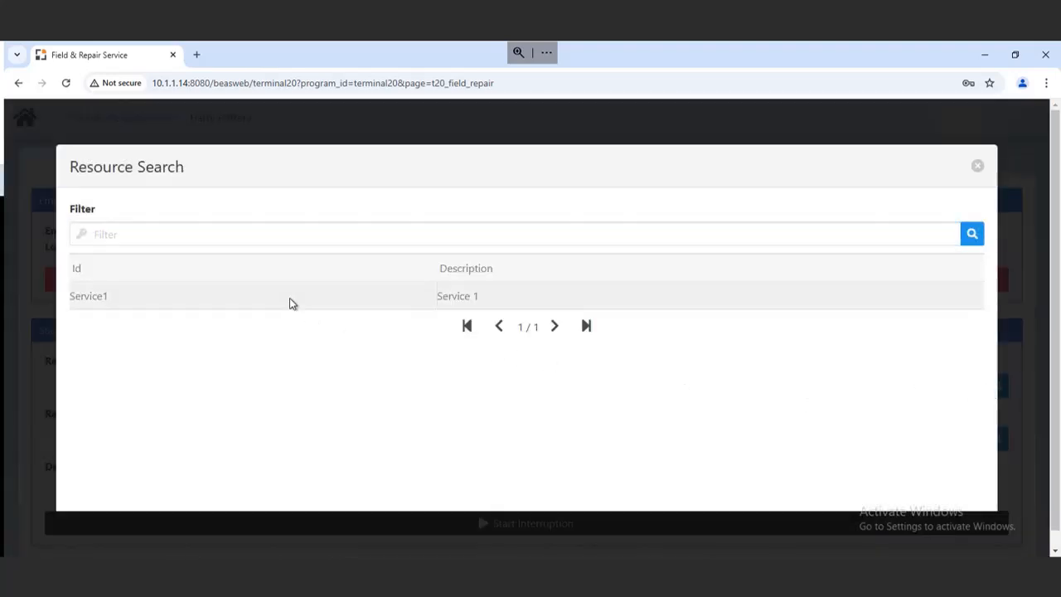
{"action": "left_click", "coordinate": [291, 303]}
{"action": "left_click", "coordinate": [996, 440]}
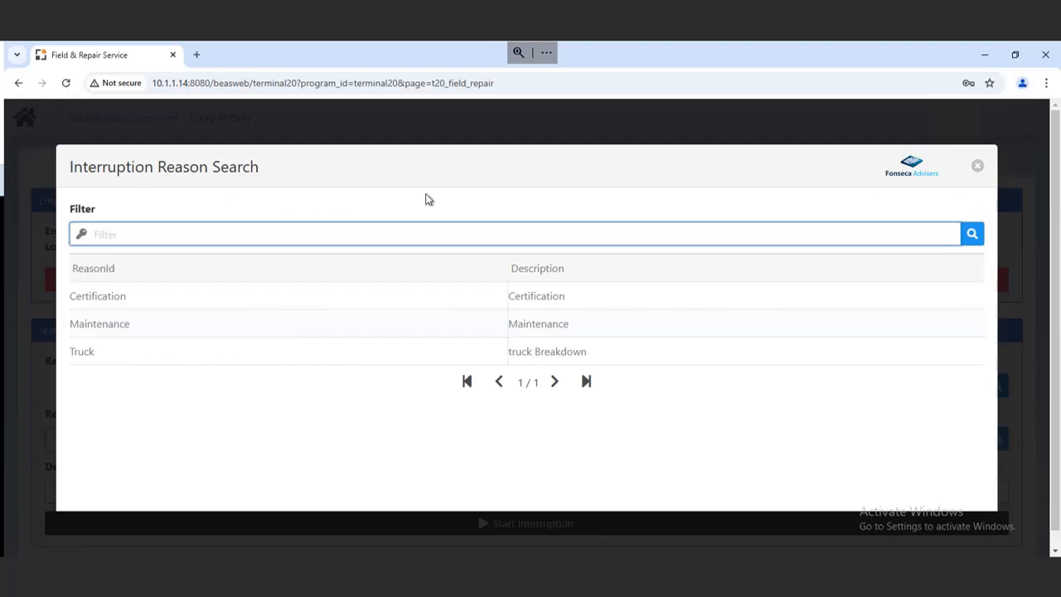
{"action": "left_click", "coordinate": [976, 177]}
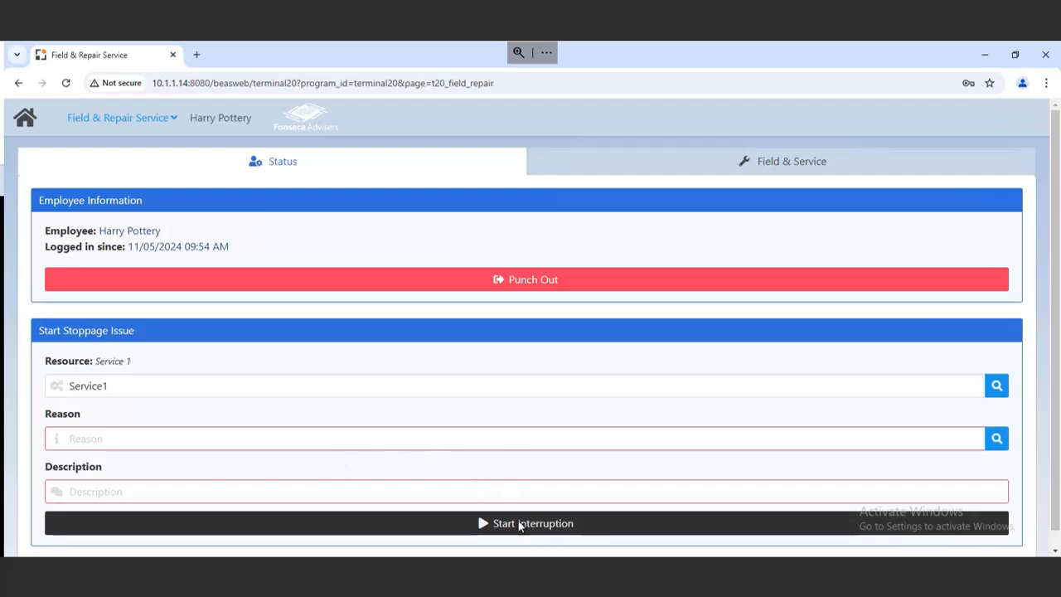
Open the Field & Service tab and browse the operation list for work order 302's operations.
{"action": "left_click", "coordinate": [659, 159]}
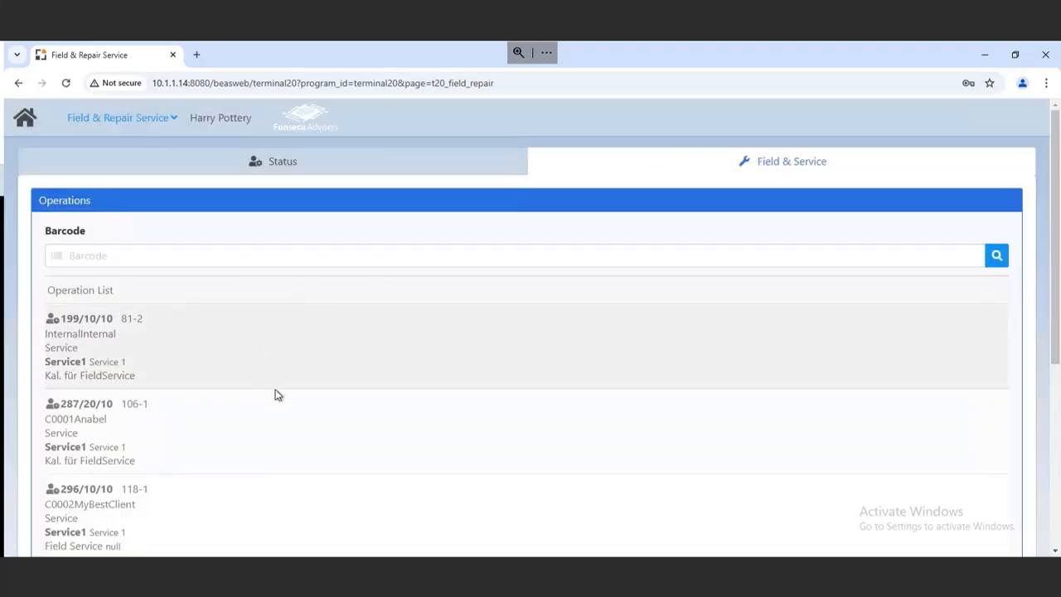
{"action": "scroll", "coordinate": [278, 394], "scroll_direction": "down", "scroll_amount": 1}
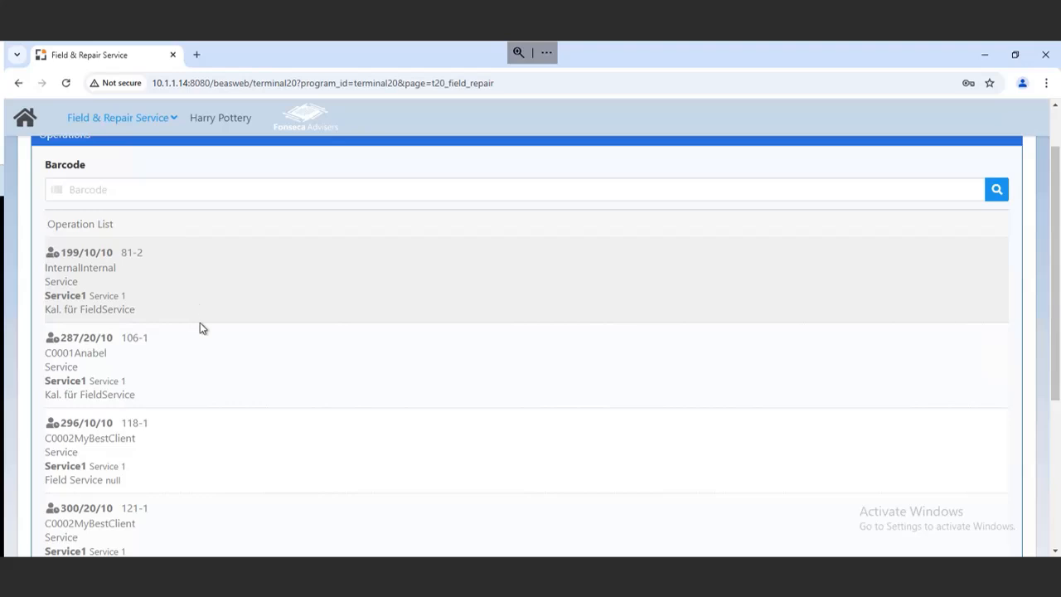
{"action": "scroll", "coordinate": [195, 329], "scroll_direction": "down", "scroll_amount": 2}
{"action": "scroll", "coordinate": [187, 344], "scroll_direction": "down", "scroll_amount": 2}
{"action": "scroll", "coordinate": [173, 412], "scroll_direction": "up", "scroll_amount": 2}
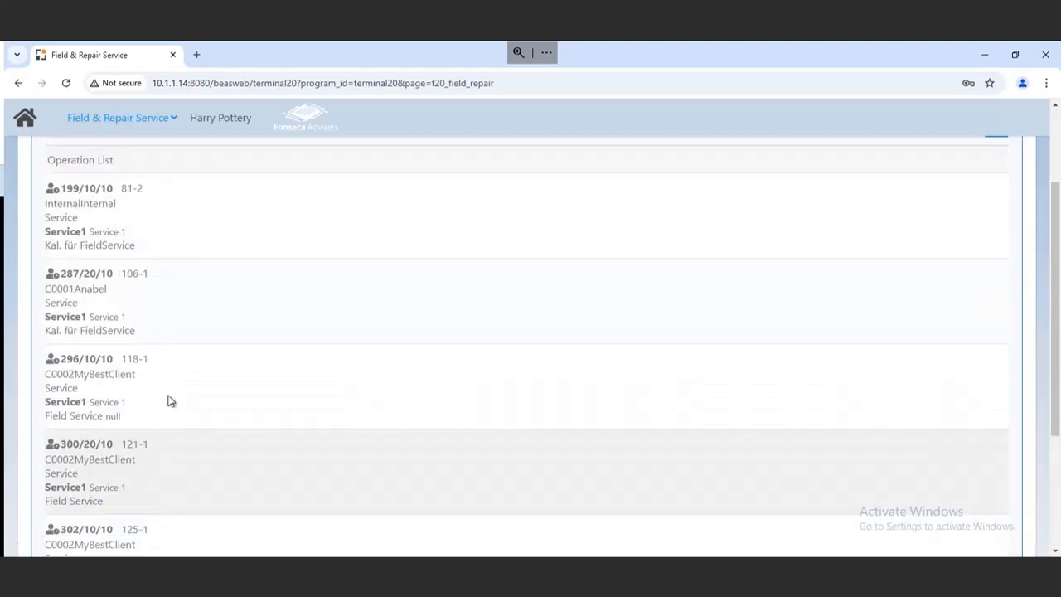
{"action": "scroll", "coordinate": [166, 308], "scroll_direction": "up", "scroll_amount": 2}
{"action": "scroll", "coordinate": [166, 318], "scroll_direction": "down", "scroll_amount": 4}
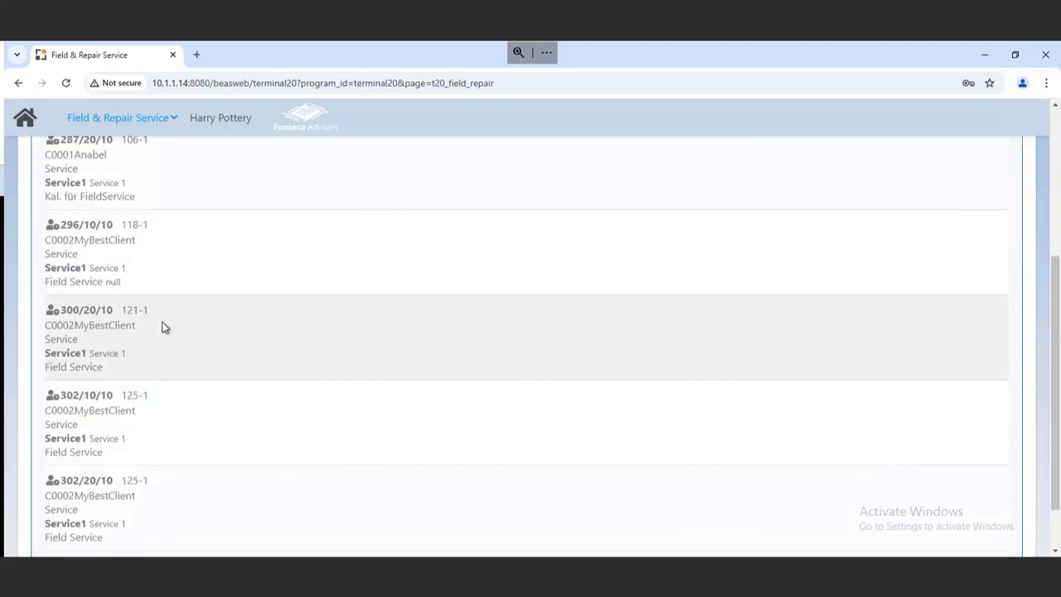
{"action": "scroll", "coordinate": [166, 324], "scroll_direction": "down", "scroll_amount": 1}
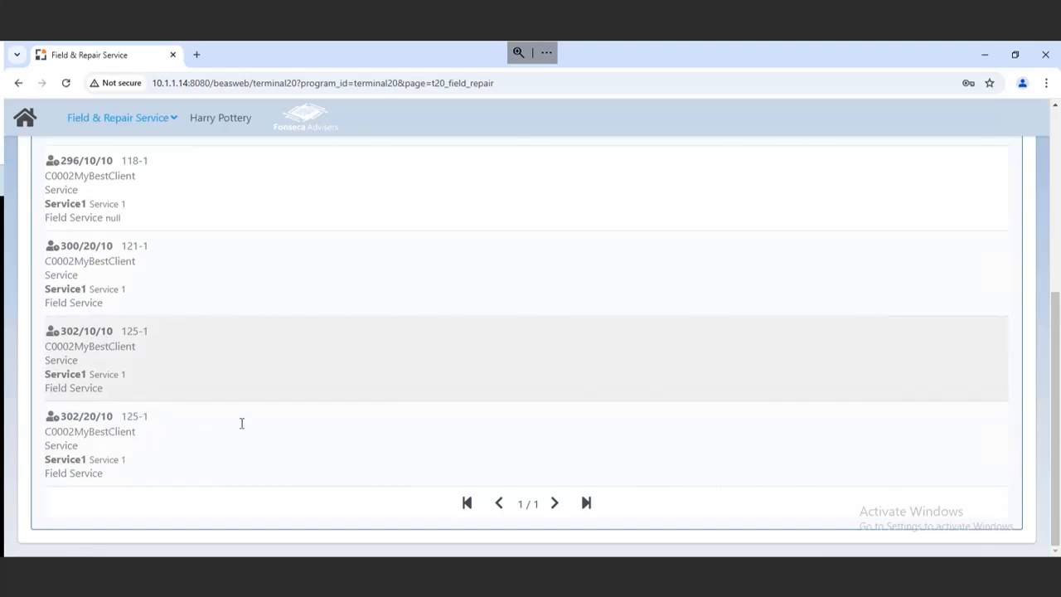
Open operation 302/10/10 and view its location on Google Maps, then close the map tab.
{"action": "left_click", "coordinate": [272, 358]}
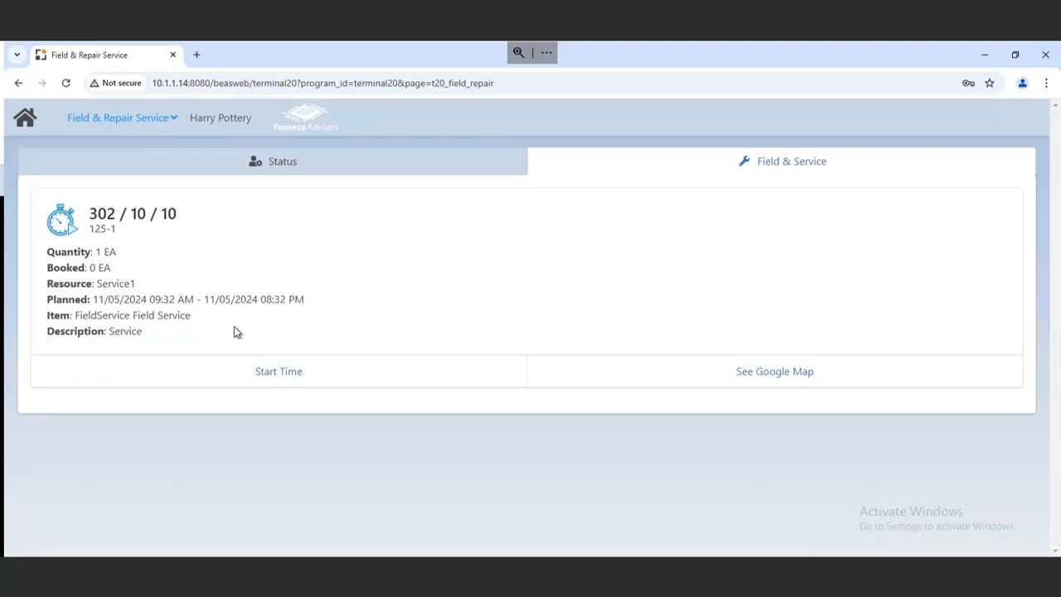
{"action": "left_click", "coordinate": [801, 371]}
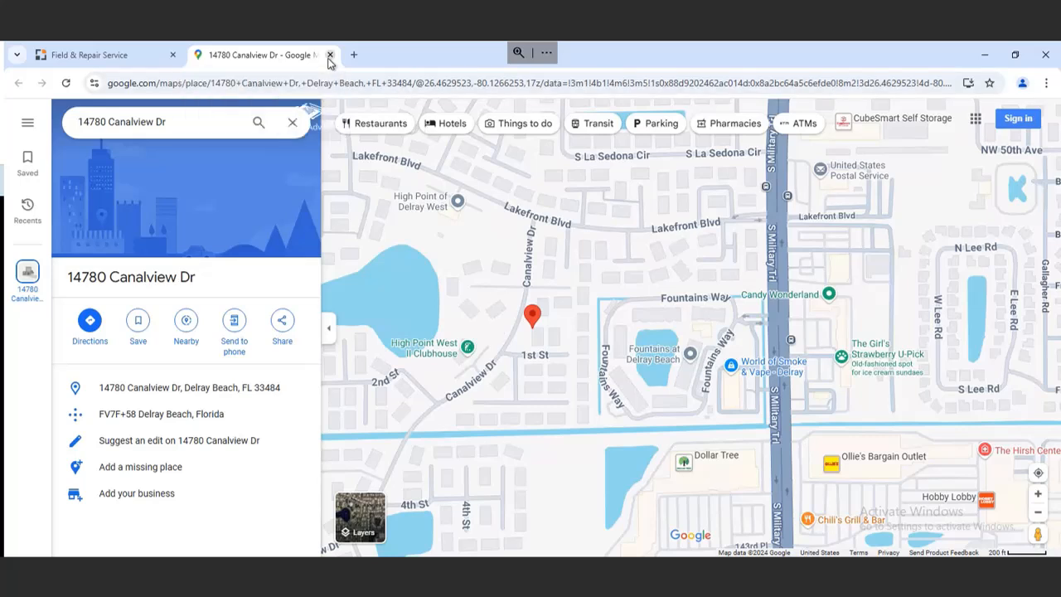
{"action": "left_click", "coordinate": [329, 56]}
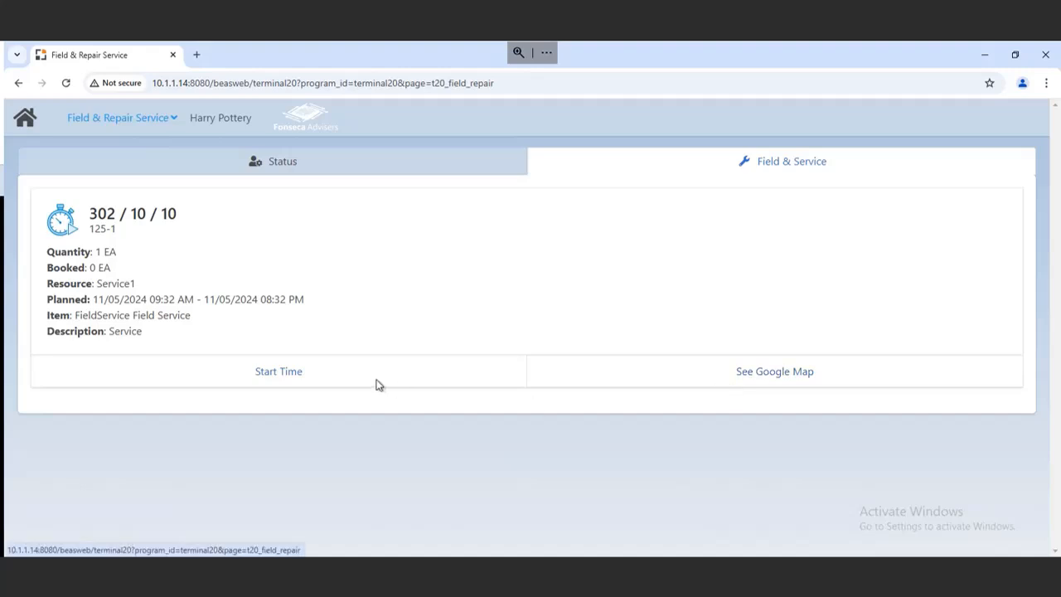
Start Driving time on operation 302/10/10.
{"action": "left_click", "coordinate": [338, 372]}
{"action": "left_click", "coordinate": [533, 328]}
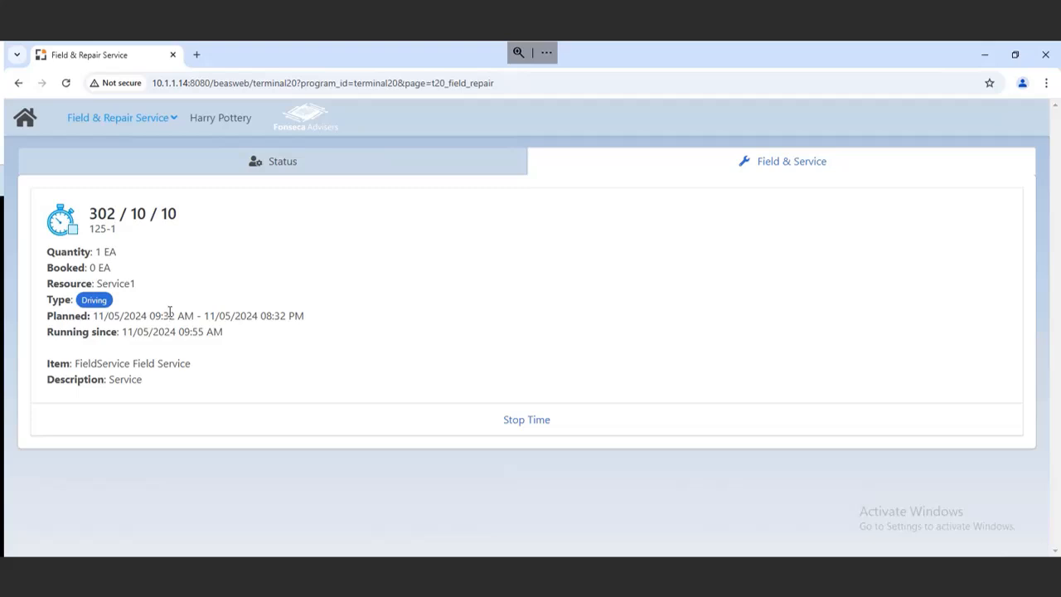
Return to the terminal home, reopen Field & Repair Service, and stop the running driving time.
{"action": "left_click", "coordinate": [29, 134]}
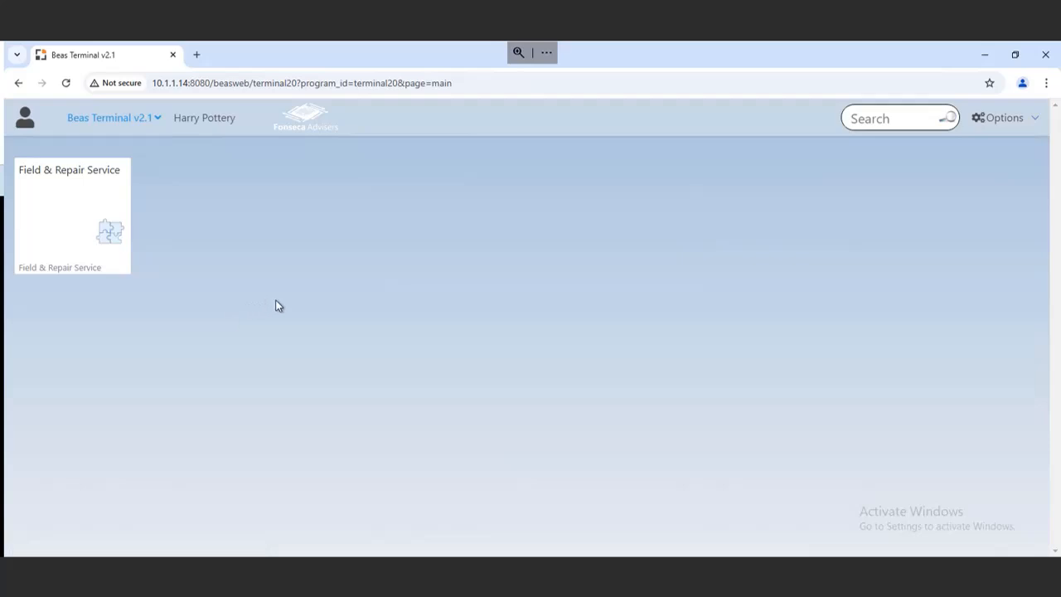
{"action": "left_click", "coordinate": [109, 230]}
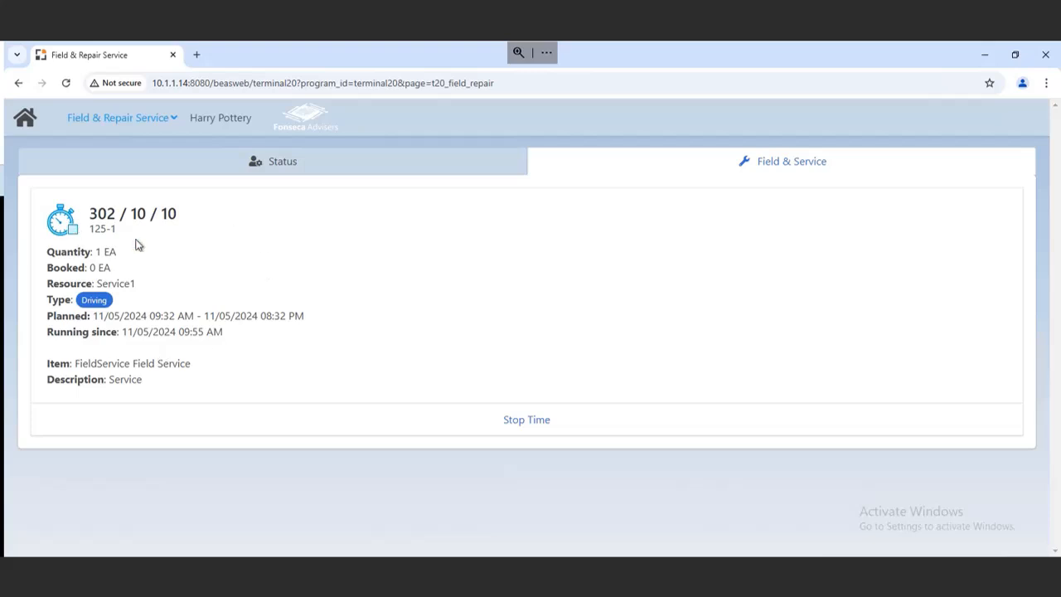
{"action": "left_click", "coordinate": [509, 418]}
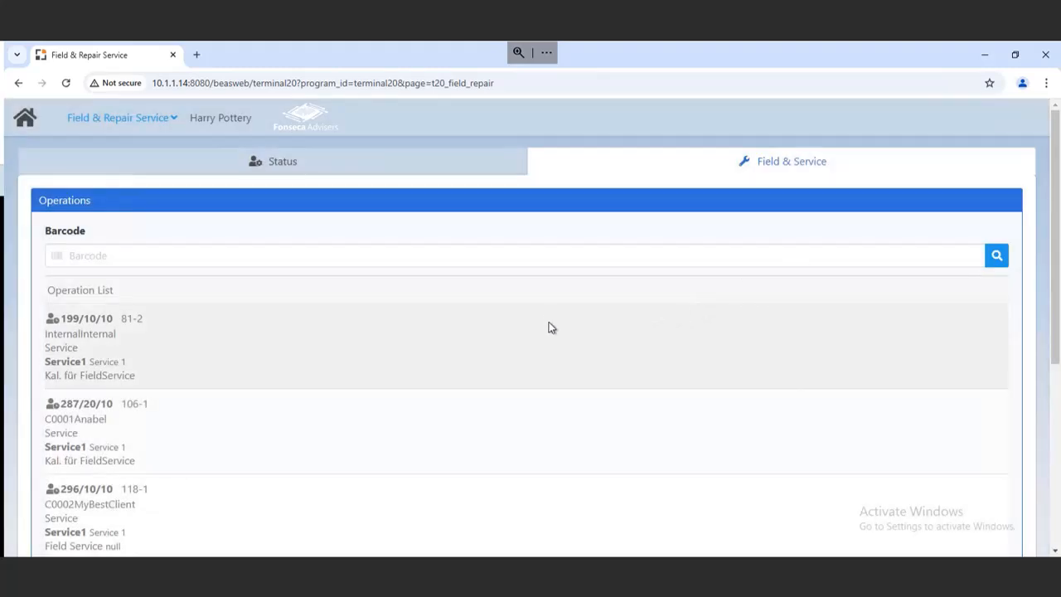
Start Processing time on operation 302/10/10 and scroll through its bill of materials.
{"action": "scroll", "coordinate": [530, 328], "scroll_direction": "down", "scroll_amount": 4}
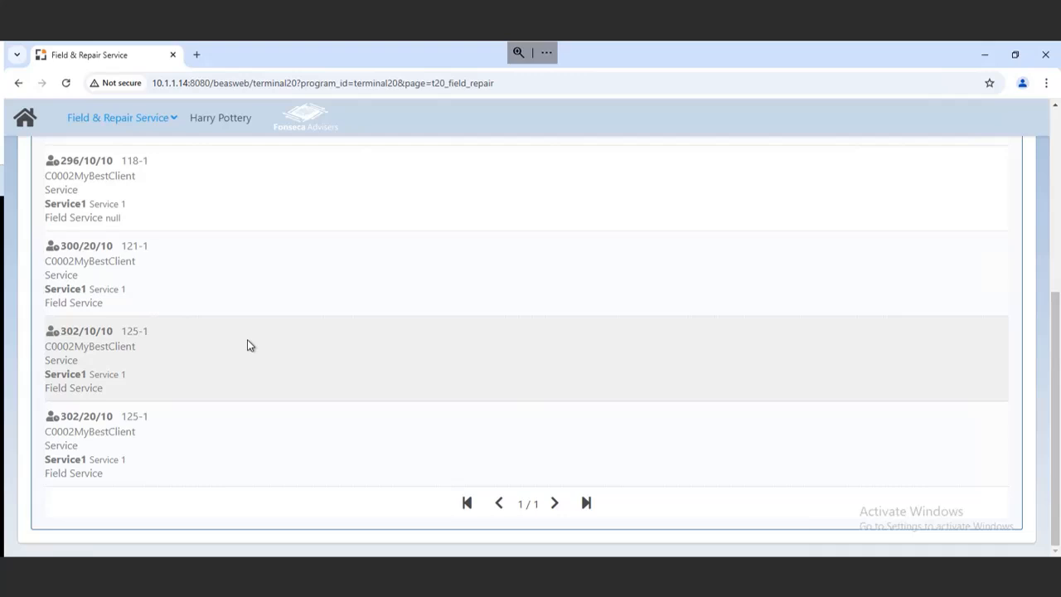
{"action": "left_click", "coordinate": [247, 340]}
{"action": "left_click", "coordinate": [264, 373]}
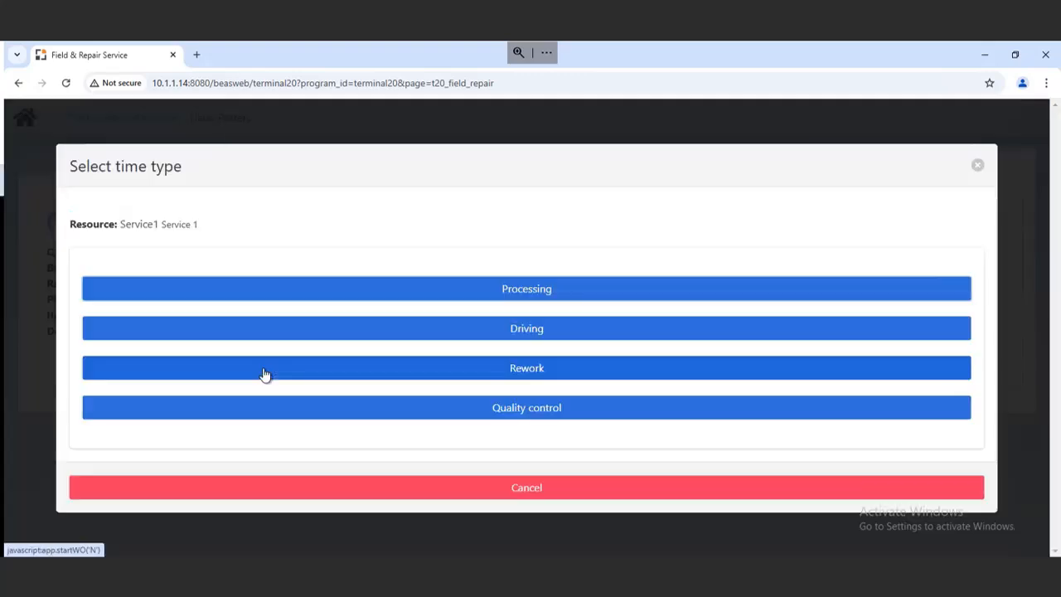
{"action": "left_click", "coordinate": [464, 290]}
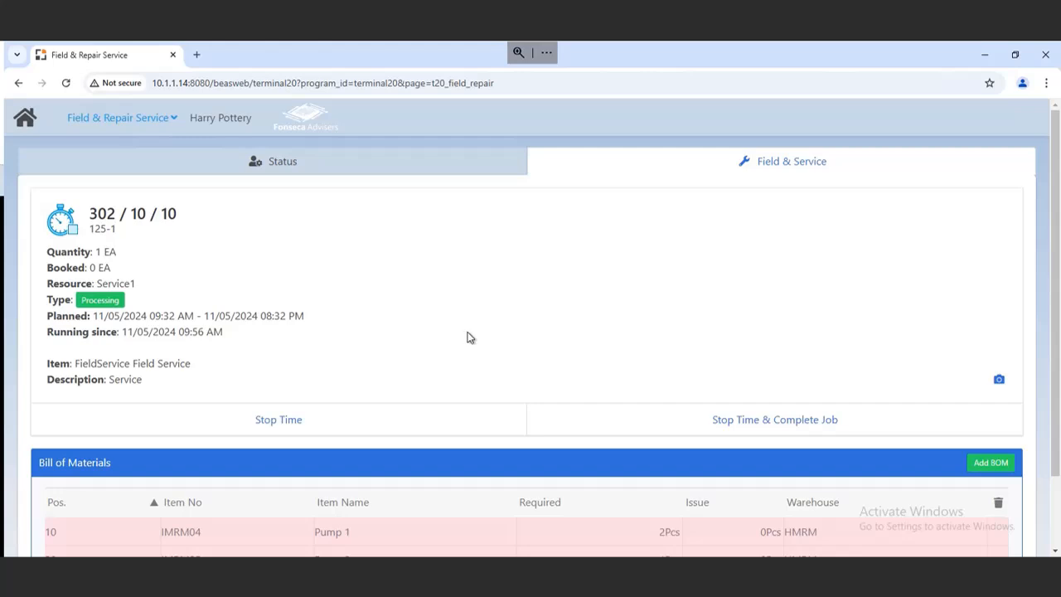
{"action": "scroll", "coordinate": [450, 328], "scroll_direction": "down", "scroll_amount": 2}
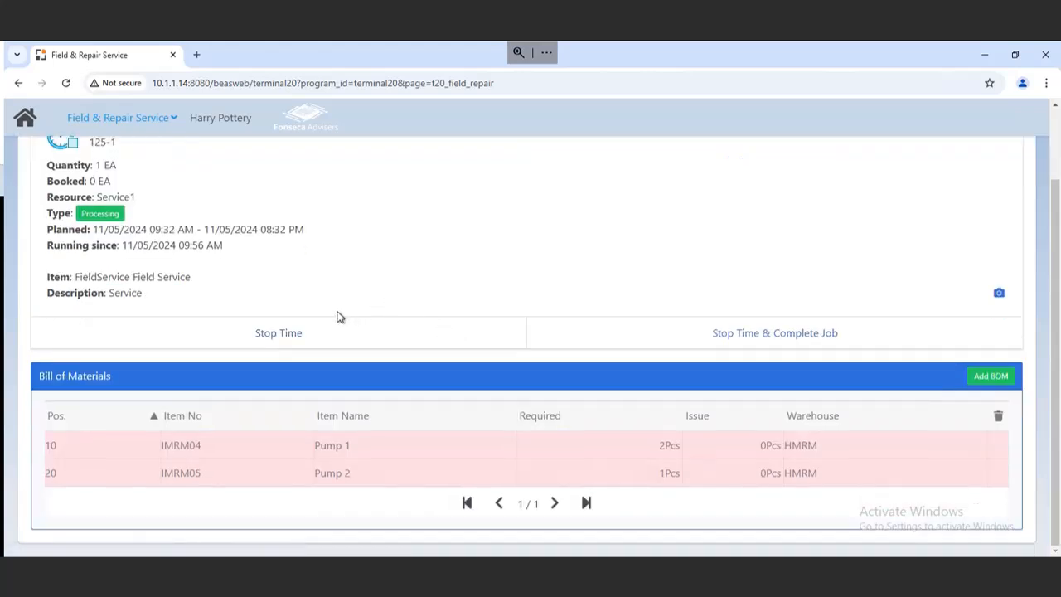
{"action": "scroll", "coordinate": [337, 316], "scroll_direction": "up", "scroll_amount": 2}
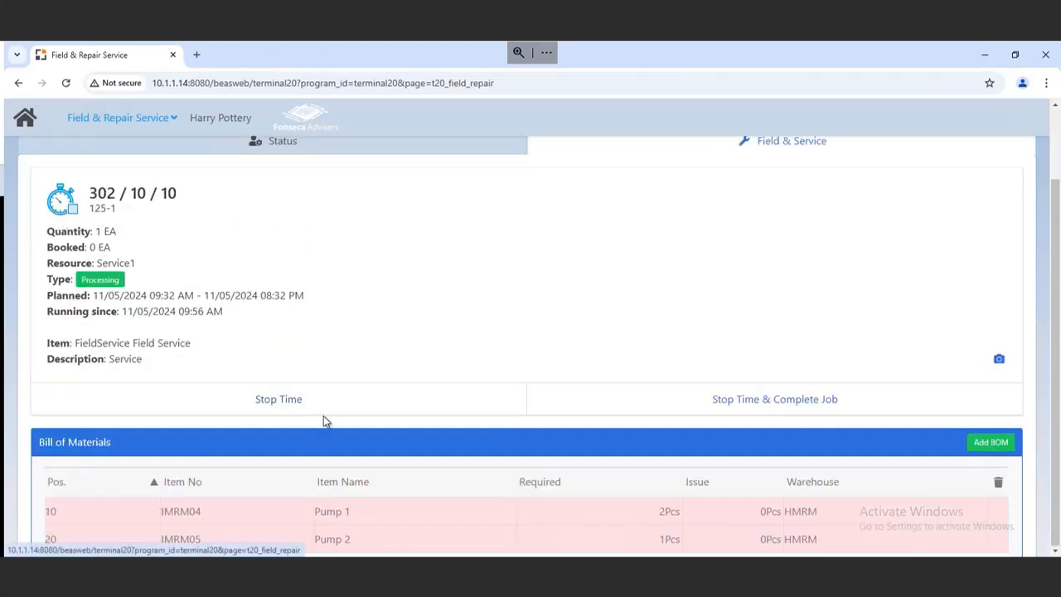
{"action": "scroll", "coordinate": [324, 418], "scroll_direction": "down", "scroll_amount": 2}
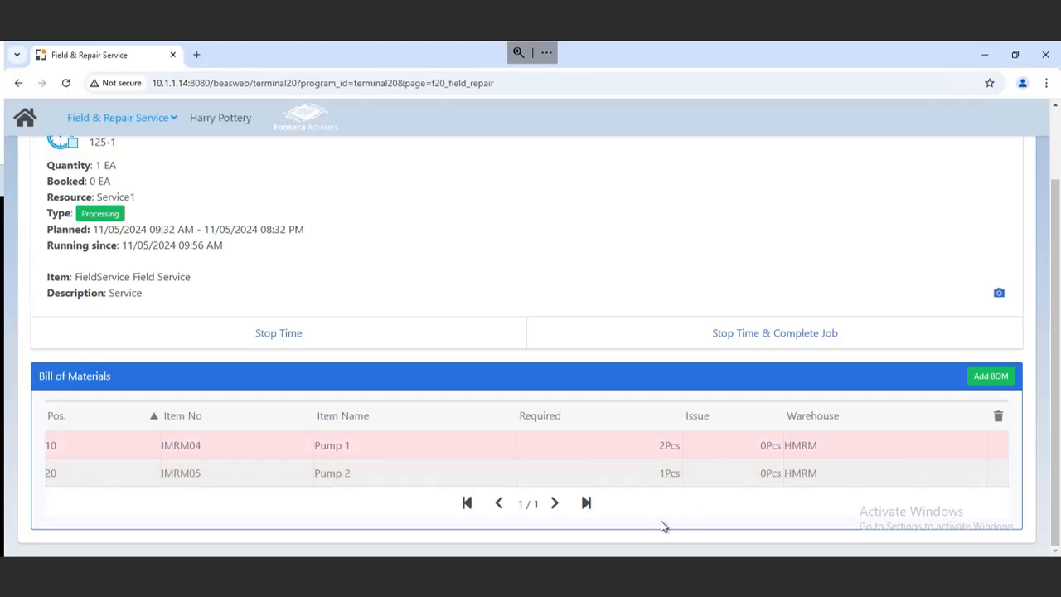
{"action": "scroll", "coordinate": [738, 519], "scroll_direction": "up", "scroll_amount": 2}
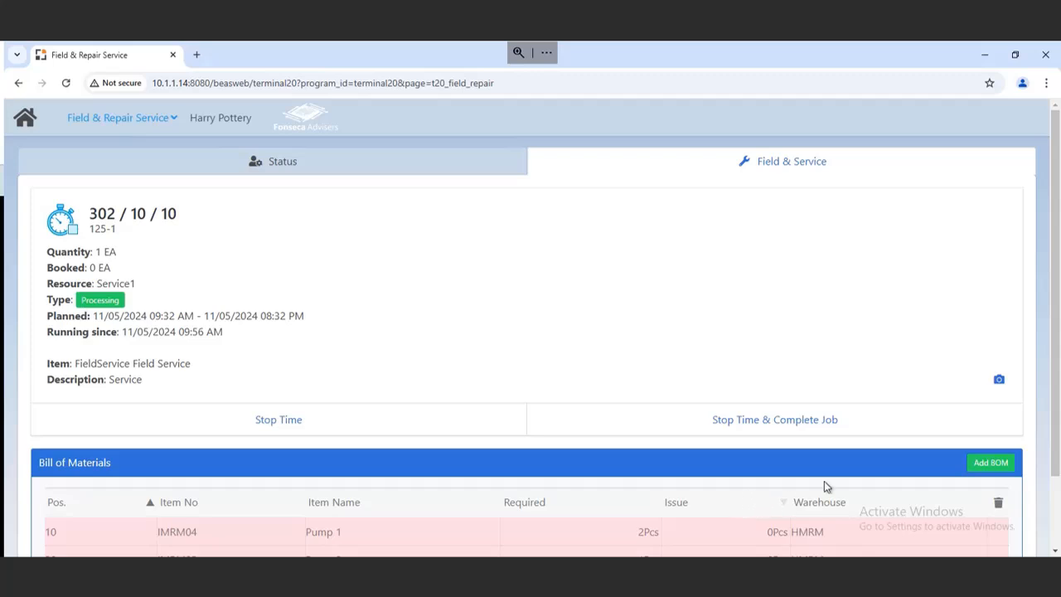
{"action": "scroll", "coordinate": [920, 351], "scroll_direction": "down", "scroll_amount": 2}
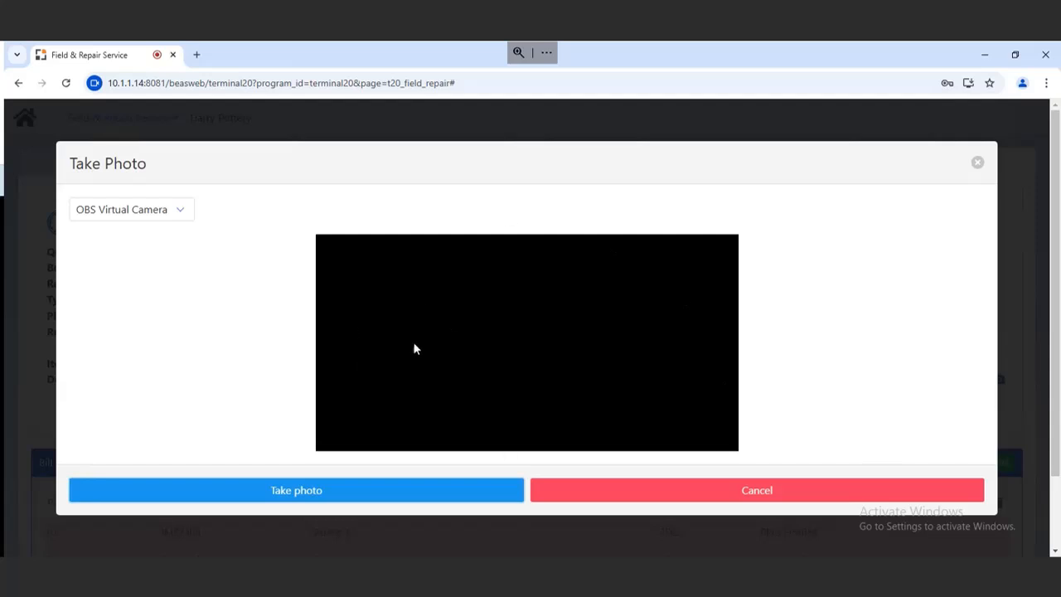
{"action": "left_click", "coordinate": [183, 217]}
{"action": "left_click", "coordinate": [185, 227]}
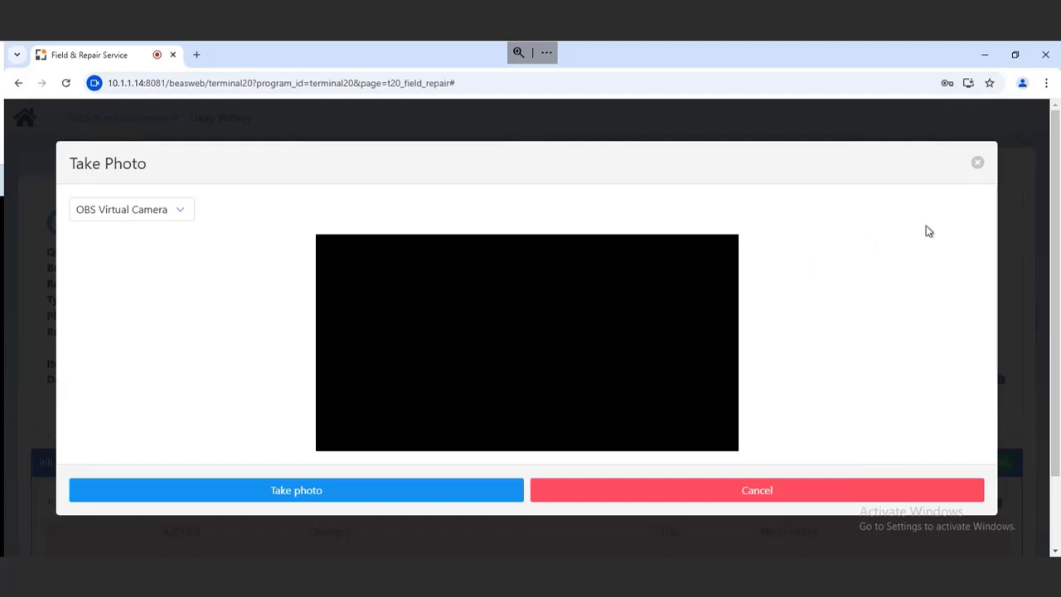
{"action": "left_click", "coordinate": [977, 162]}
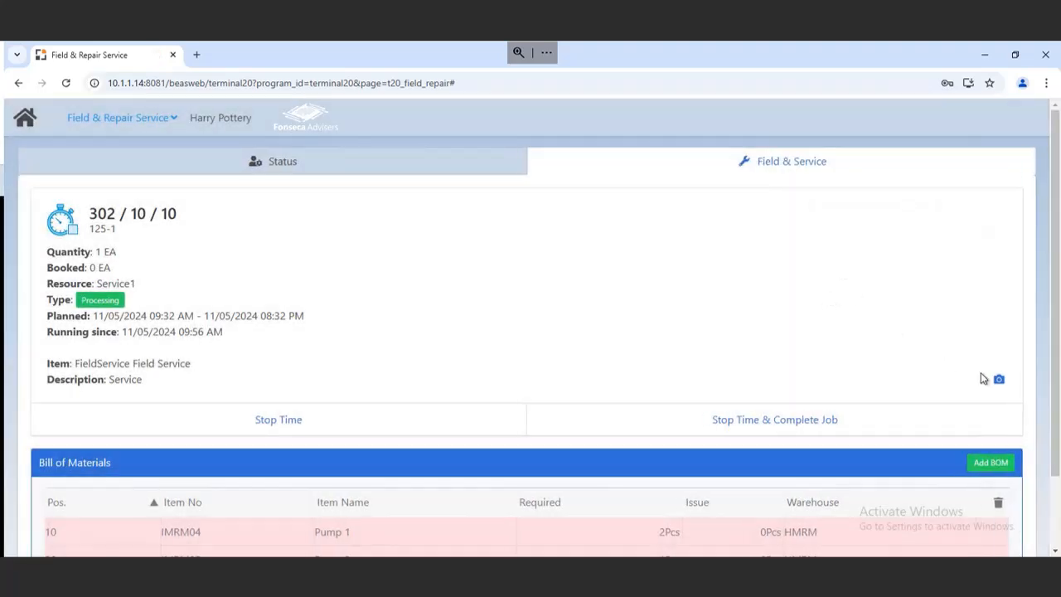
Take a photo for the running operation with the camera.
{"action": "left_click", "coordinate": [998, 379]}
{"action": "left_click", "coordinate": [306, 496]}
Issue one Pump 1 (IMRM04) from warehouse HMRM using serial number S-Liz-Test11.
{"action": "scroll", "coordinate": [677, 300], "scroll_direction": "down", "scroll_amount": 2}
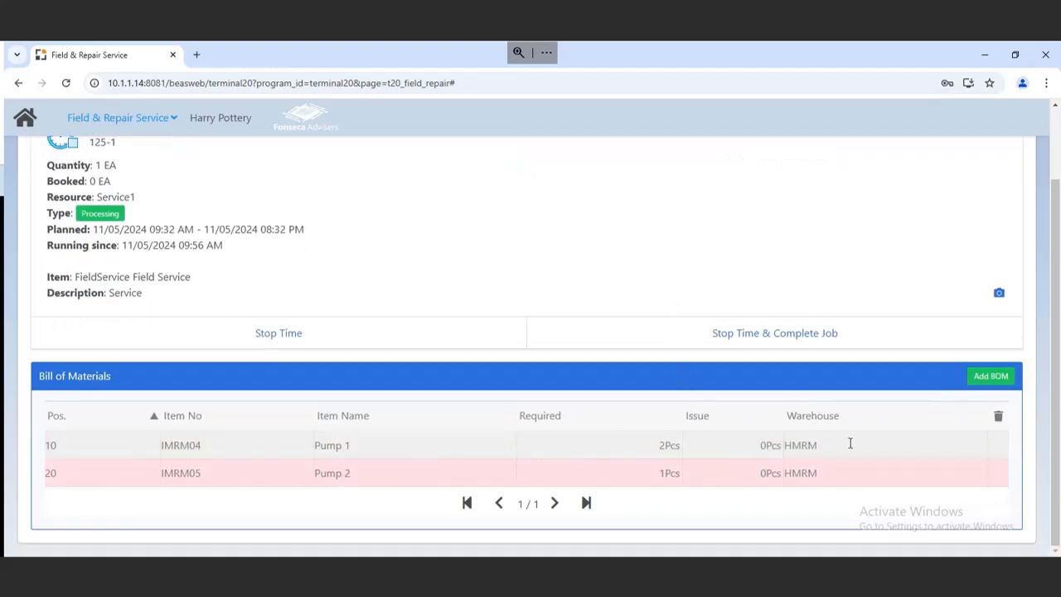
{"action": "left_click", "coordinate": [573, 450]}
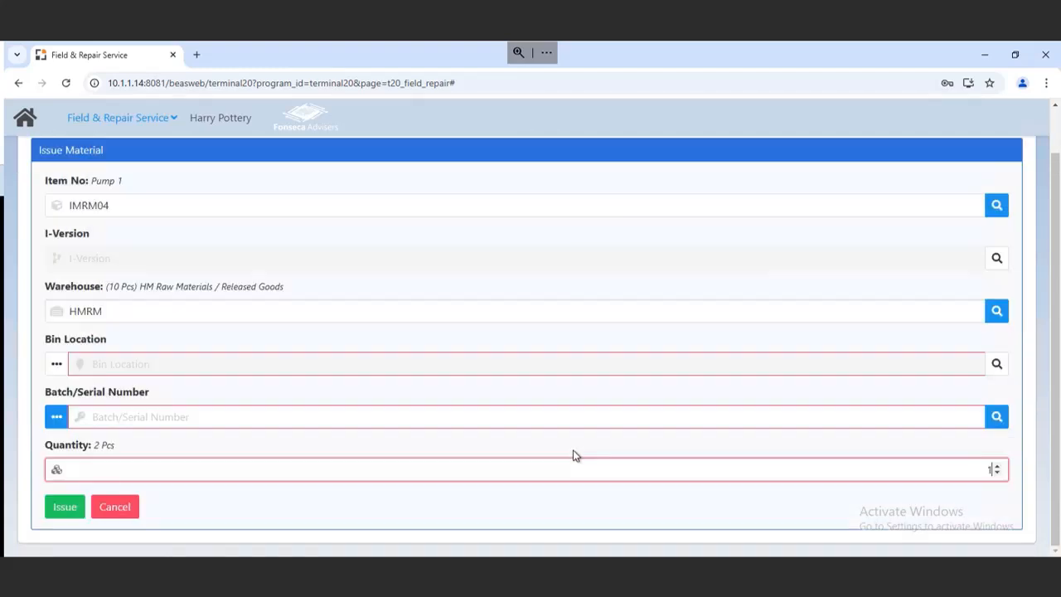
{"action": "left_click", "coordinate": [995, 369]}
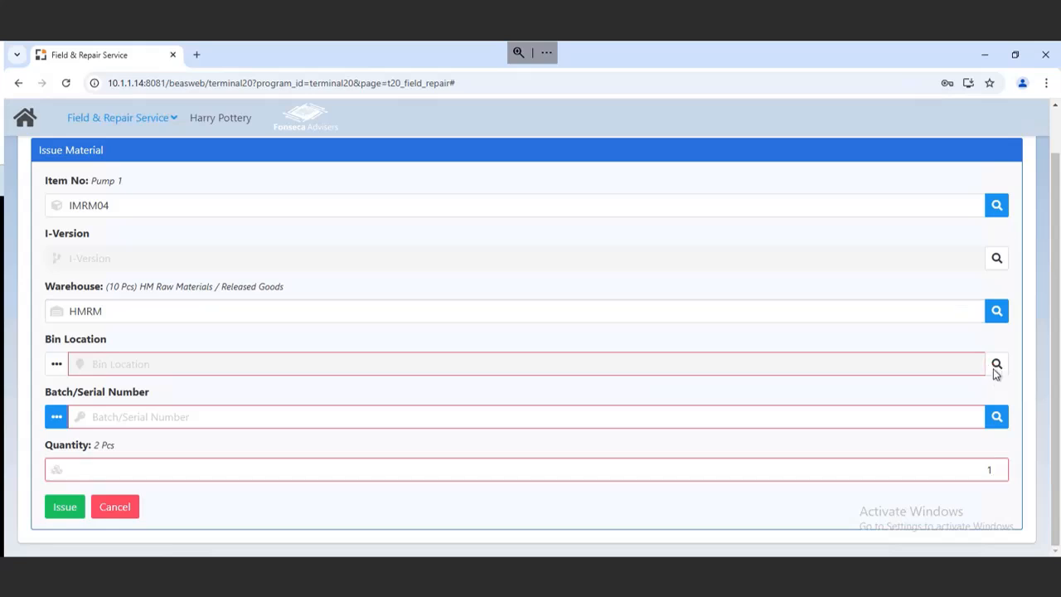
{"action": "left_click", "coordinate": [996, 419]}
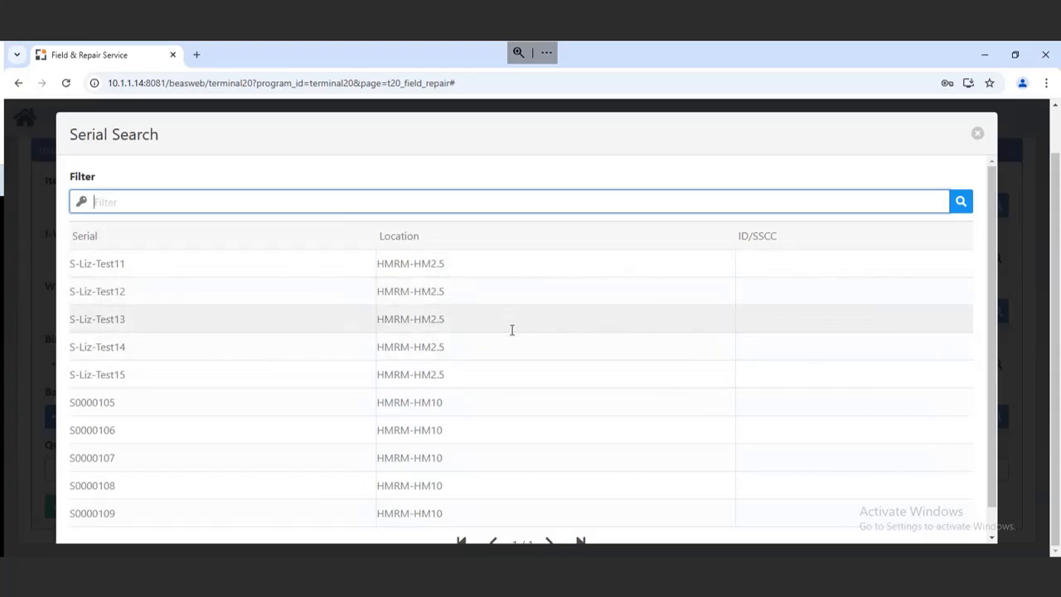
{"action": "left_click", "coordinate": [241, 261]}
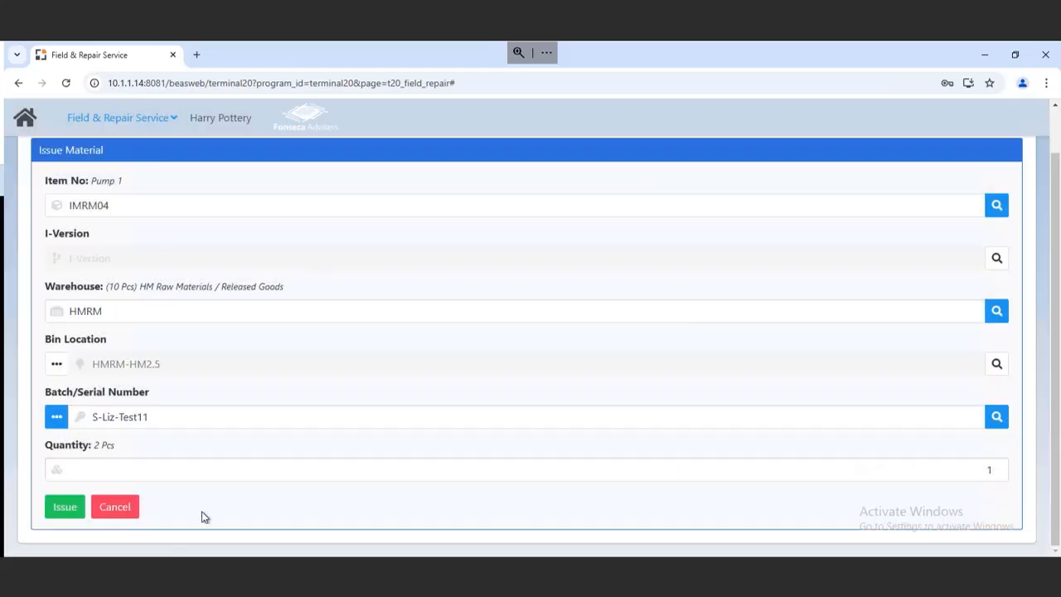
{"action": "left_click", "coordinate": [66, 508]}
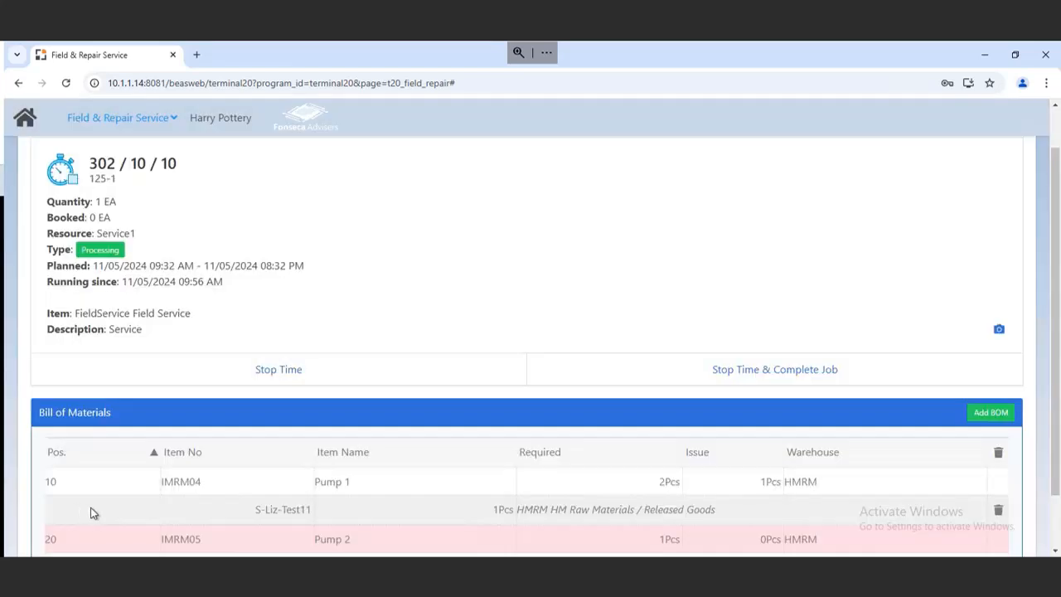
Issue one Pump 2 (IMRM05) from warehouse HMRM using serial number Test22.
{"action": "scroll", "coordinate": [485, 497], "scroll_direction": "down", "scroll_amount": 1}
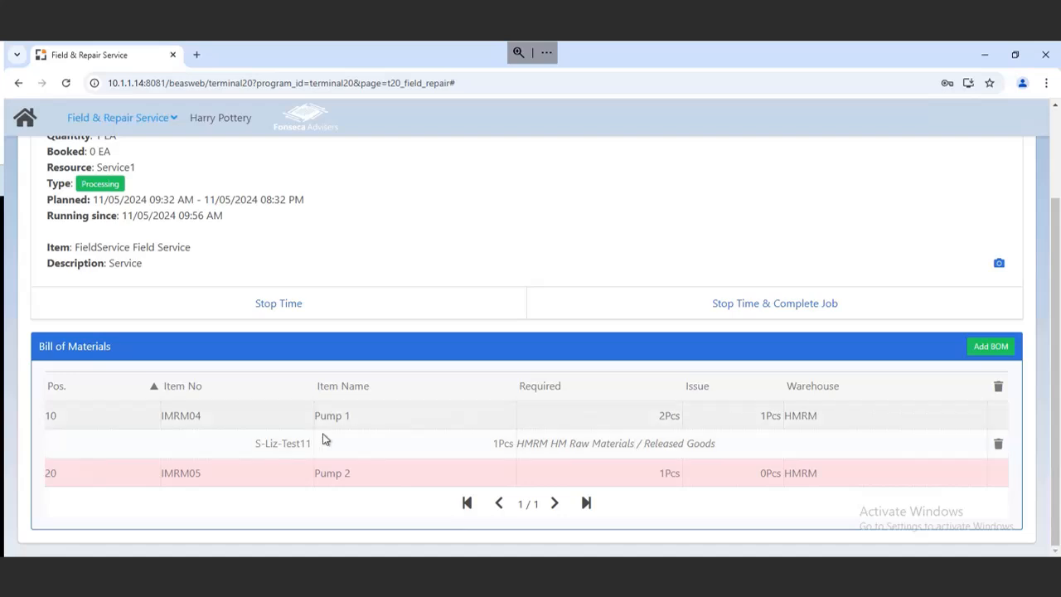
{"action": "left_click", "coordinate": [491, 480]}
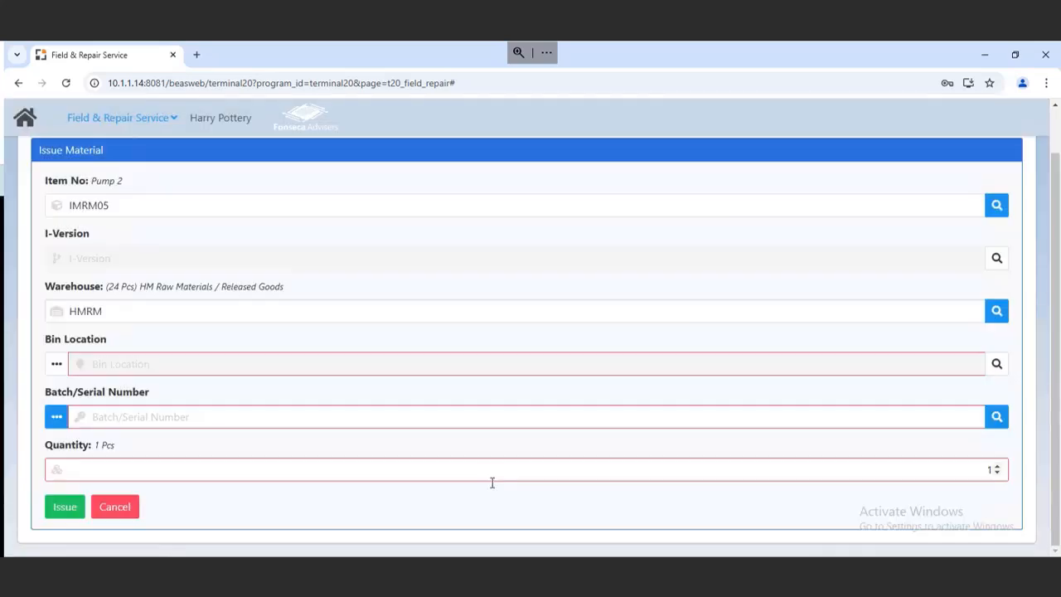
{"action": "left_click", "coordinate": [997, 417]}
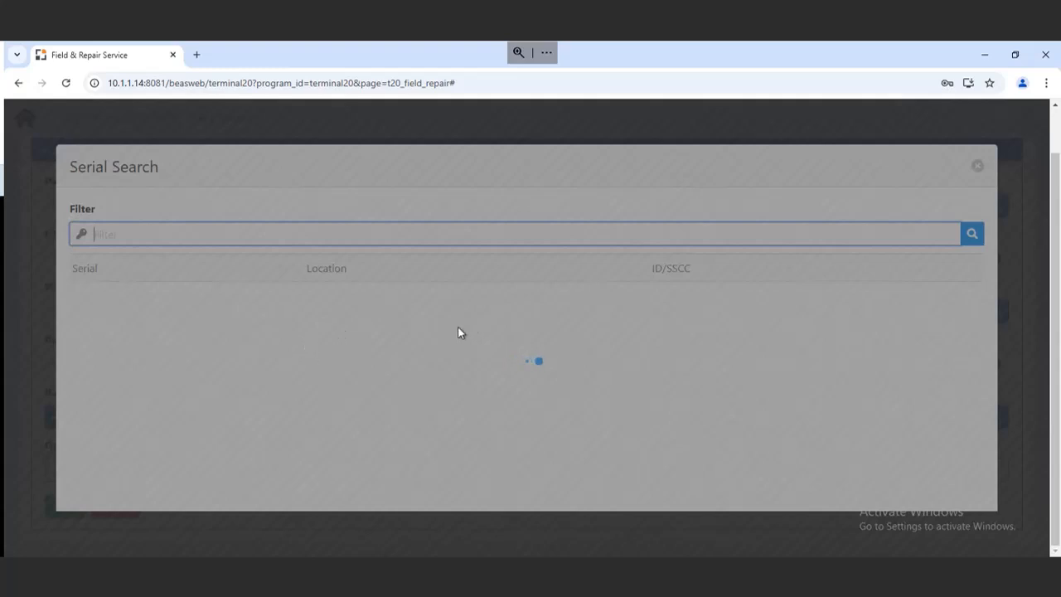
{"action": "scroll", "coordinate": [395, 377], "scroll_direction": "down", "scroll_amount": 5}
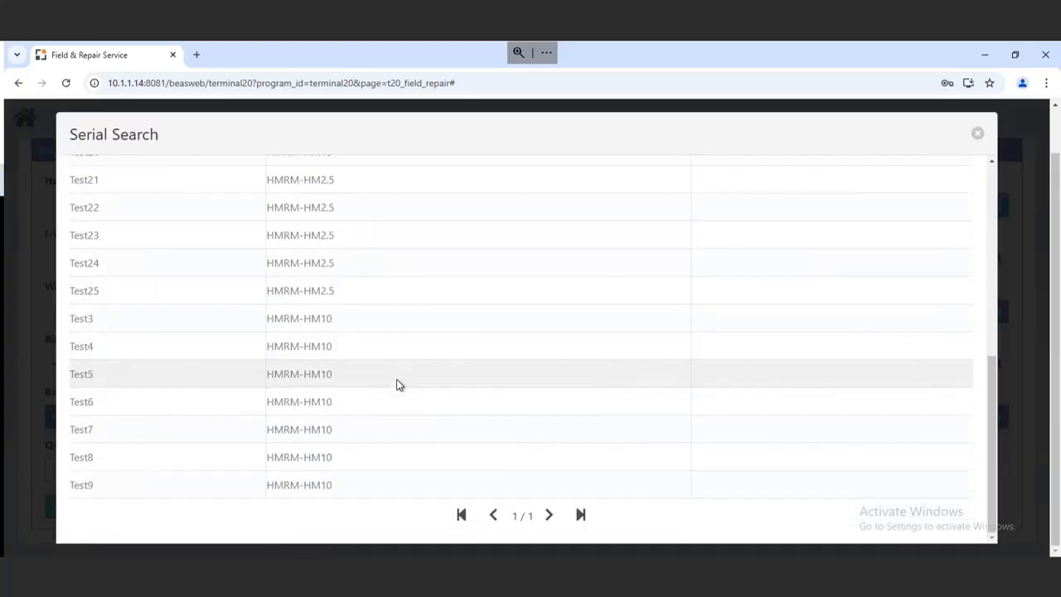
{"action": "scroll", "coordinate": [385, 394], "scroll_direction": "up", "scroll_amount": 5}
{"action": "scroll", "coordinate": [367, 393], "scroll_direction": "down", "scroll_amount": 3}
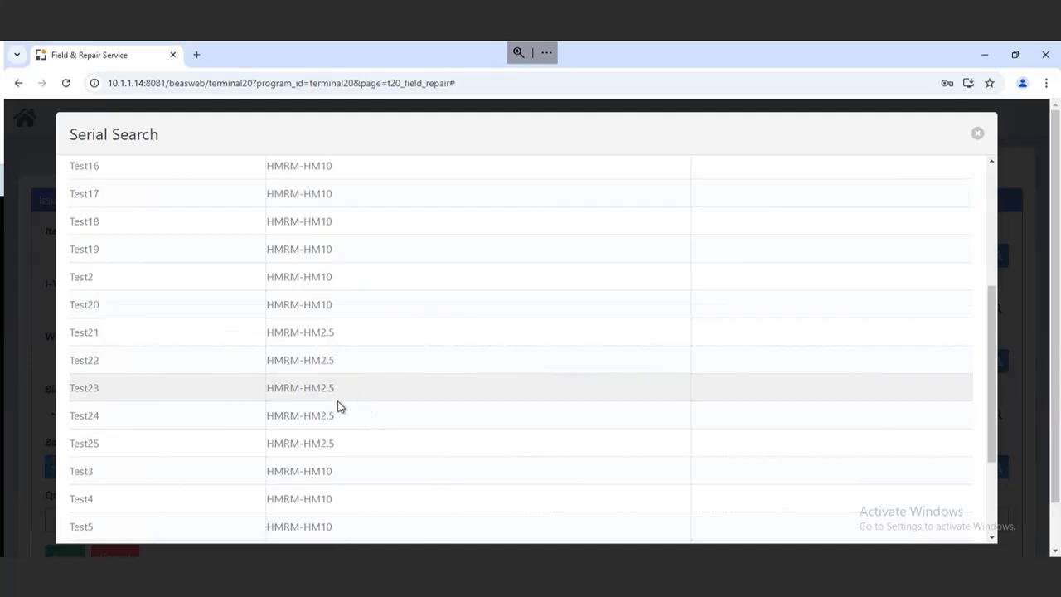
{"action": "left_click", "coordinate": [313, 371]}
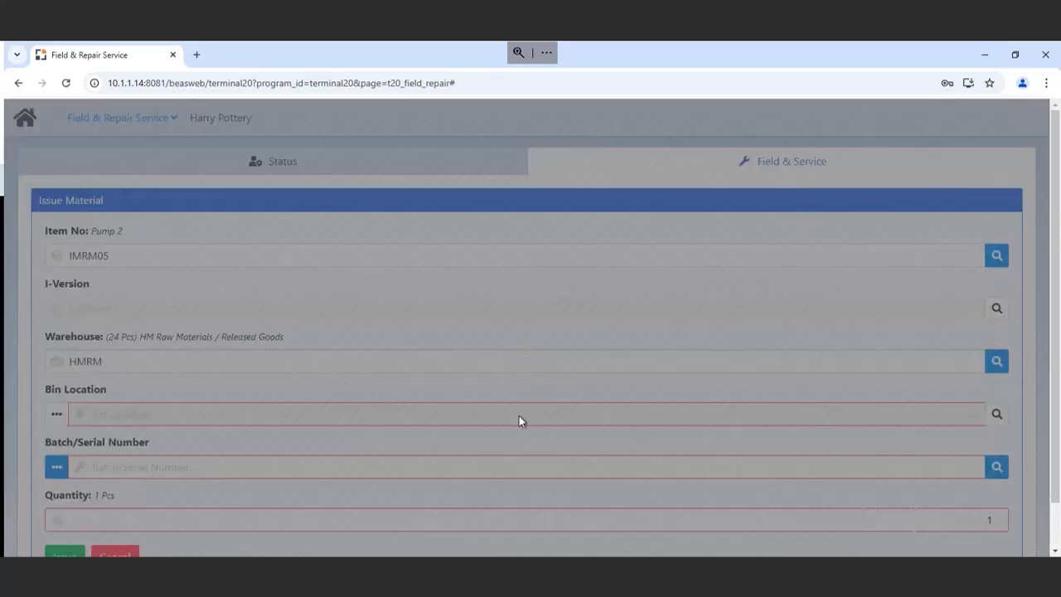
{"action": "scroll", "coordinate": [700, 464], "scroll_direction": "down", "scroll_amount": 2}
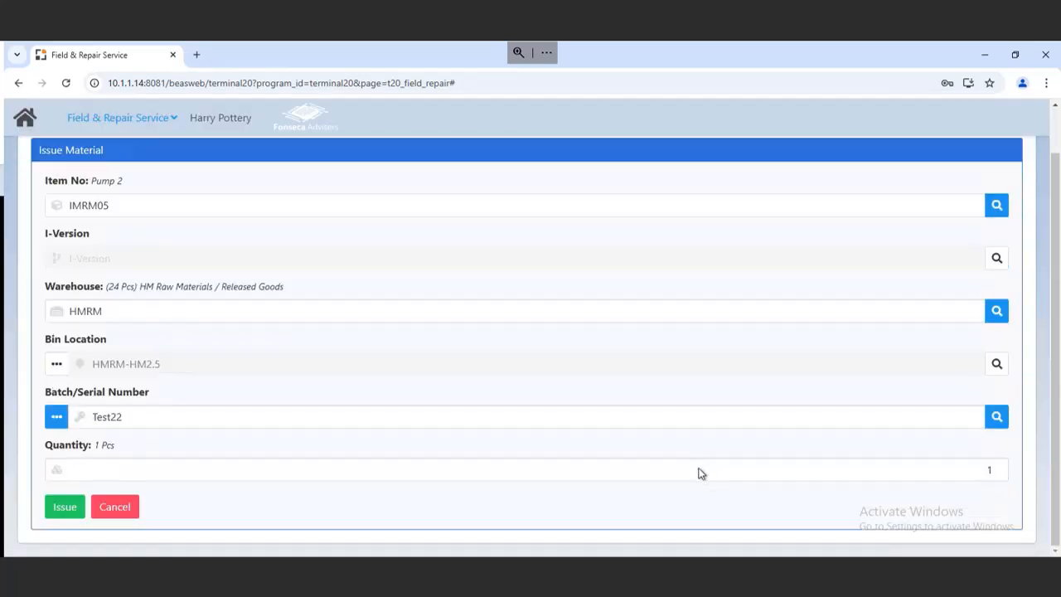
{"action": "left_click", "coordinate": [75, 507]}
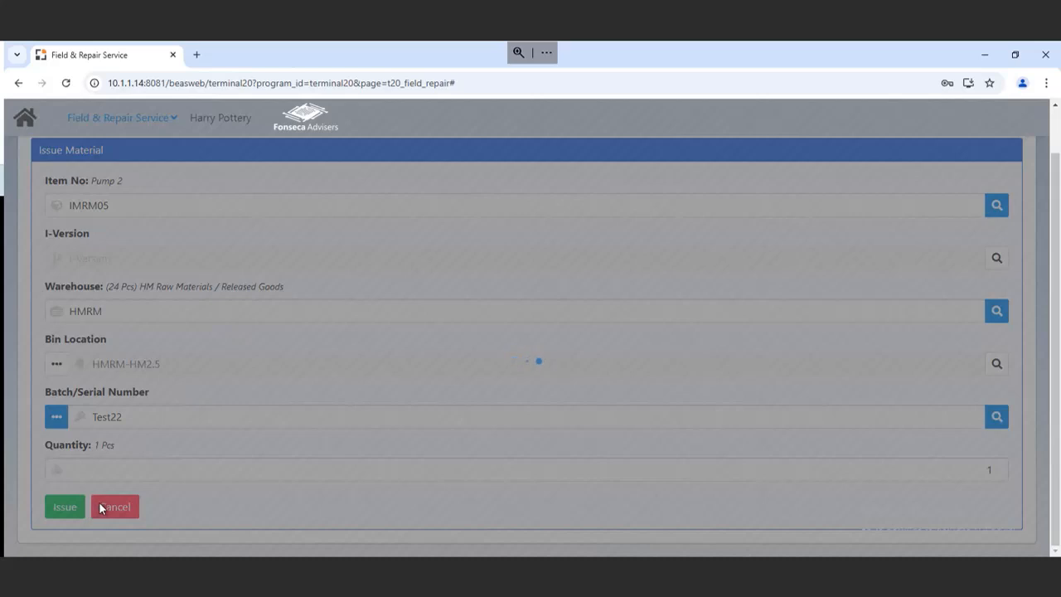
Review the job completion form's material details, photo and completion fields, then leave it.
{"action": "scroll", "coordinate": [746, 414], "scroll_direction": "down", "scroll_amount": 2}
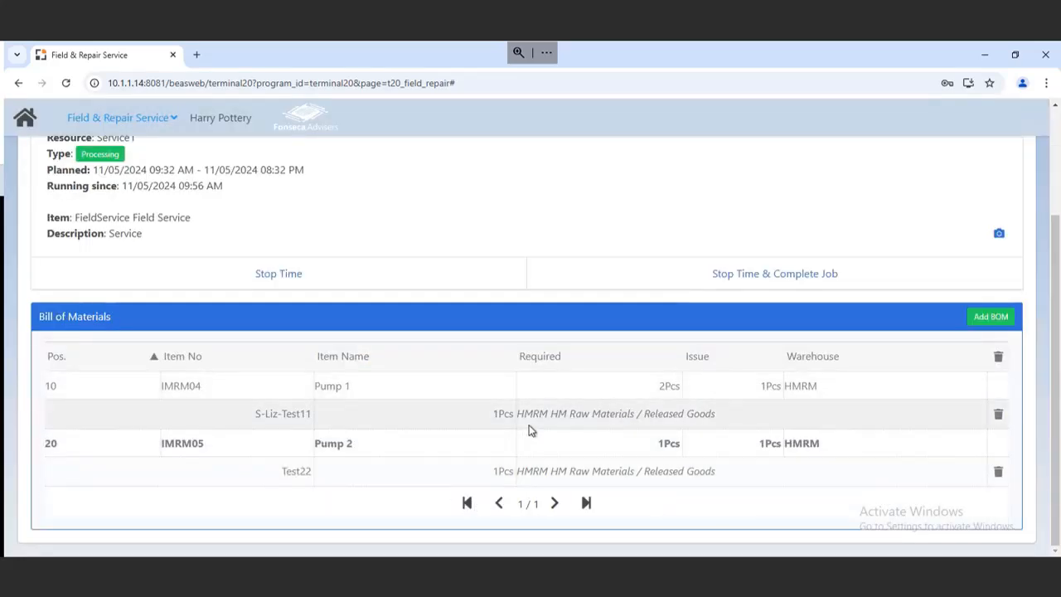
{"action": "left_click", "coordinate": [709, 274]}
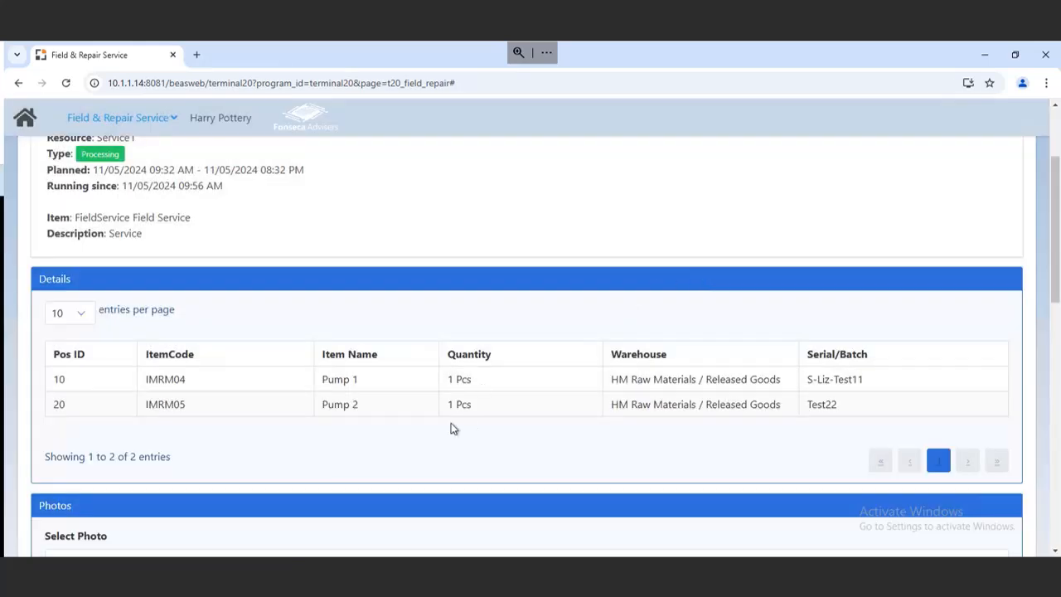
{"action": "scroll", "coordinate": [384, 431], "scroll_direction": "down", "scroll_amount": 6}
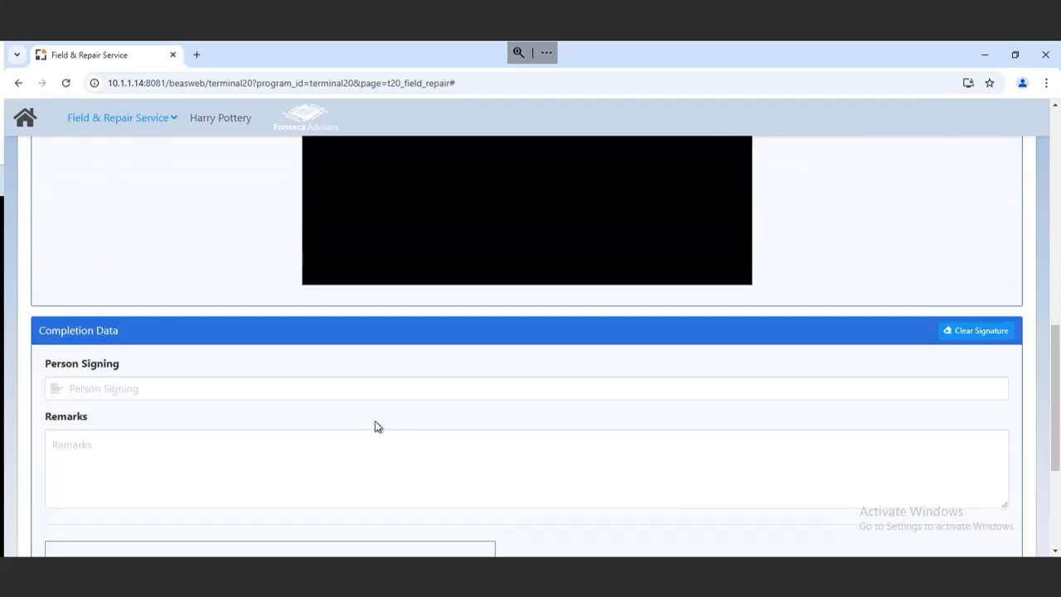
{"action": "scroll", "coordinate": [215, 312], "scroll_direction": "up", "scroll_amount": 3}
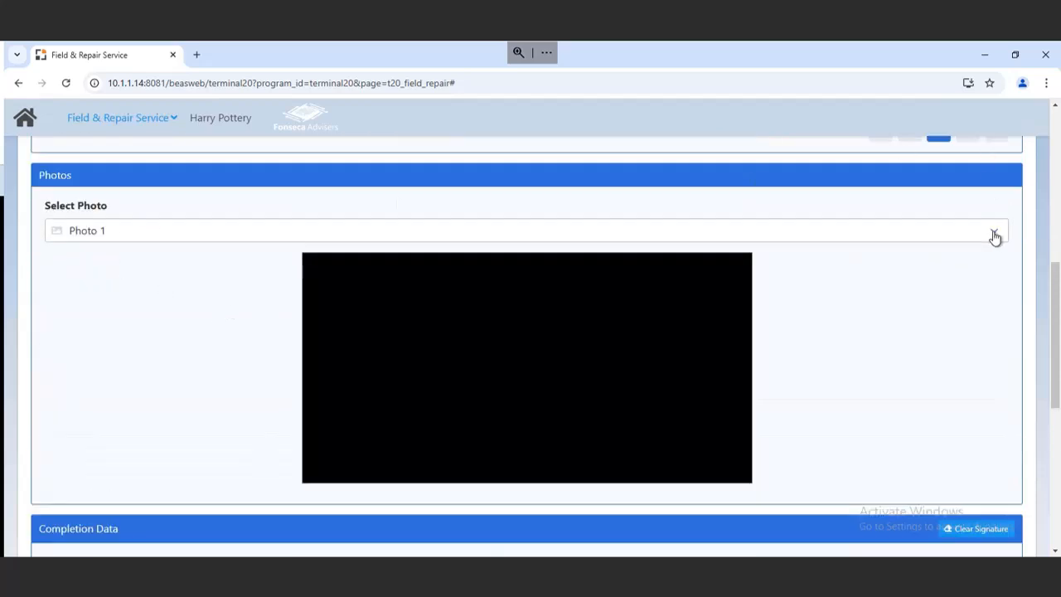
{"action": "left_click", "coordinate": [994, 233]}
{"action": "left_click", "coordinate": [895, 328]}
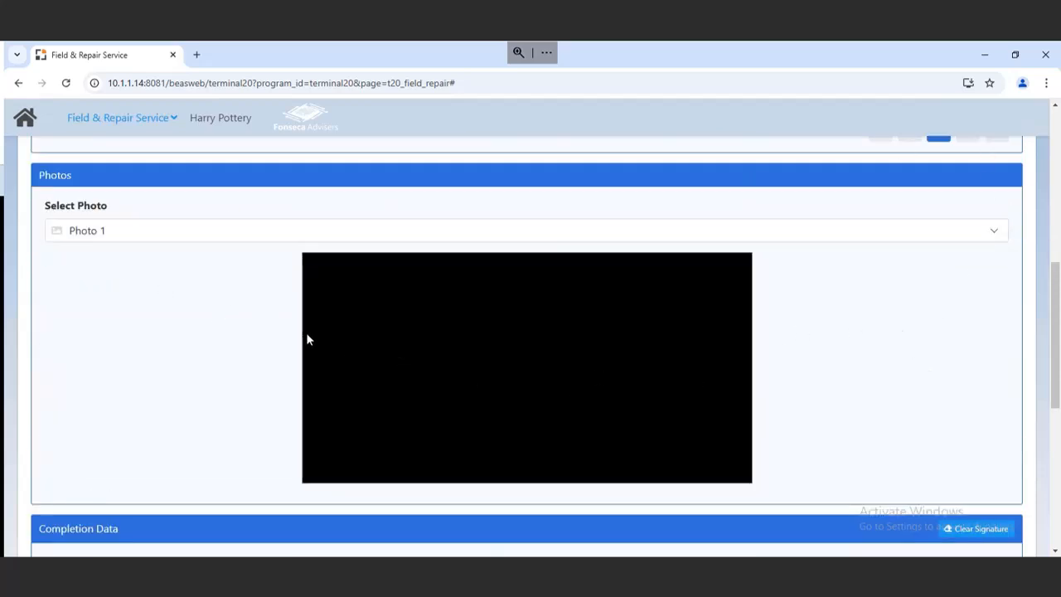
{"action": "scroll", "coordinate": [304, 332], "scroll_direction": "down", "scroll_amount": 5}
{"action": "scroll", "coordinate": [111, 304], "scroll_direction": "up", "scroll_amount": 2}
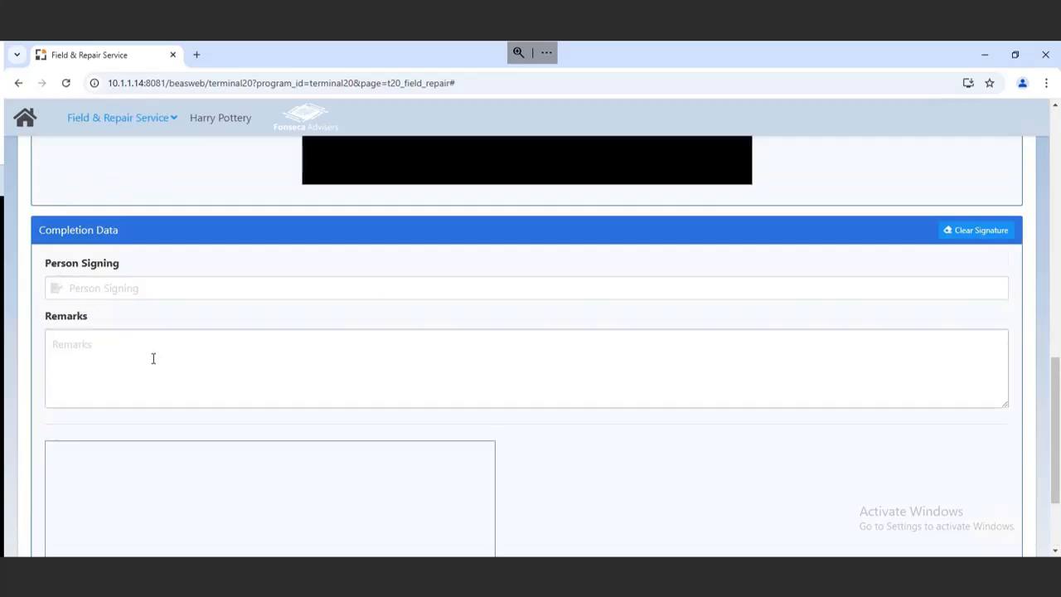
{"action": "left_click", "coordinate": [101, 354]}
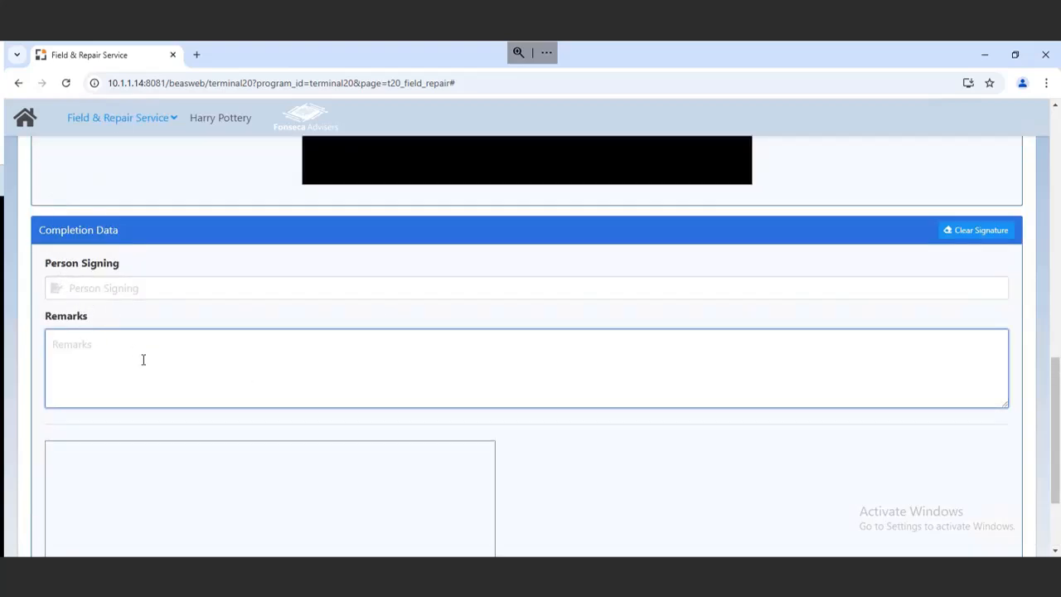
{"action": "scroll", "coordinate": [132, 377], "scroll_direction": "down", "scroll_amount": 2}
{"action": "left_click", "coordinate": [137, 523]}
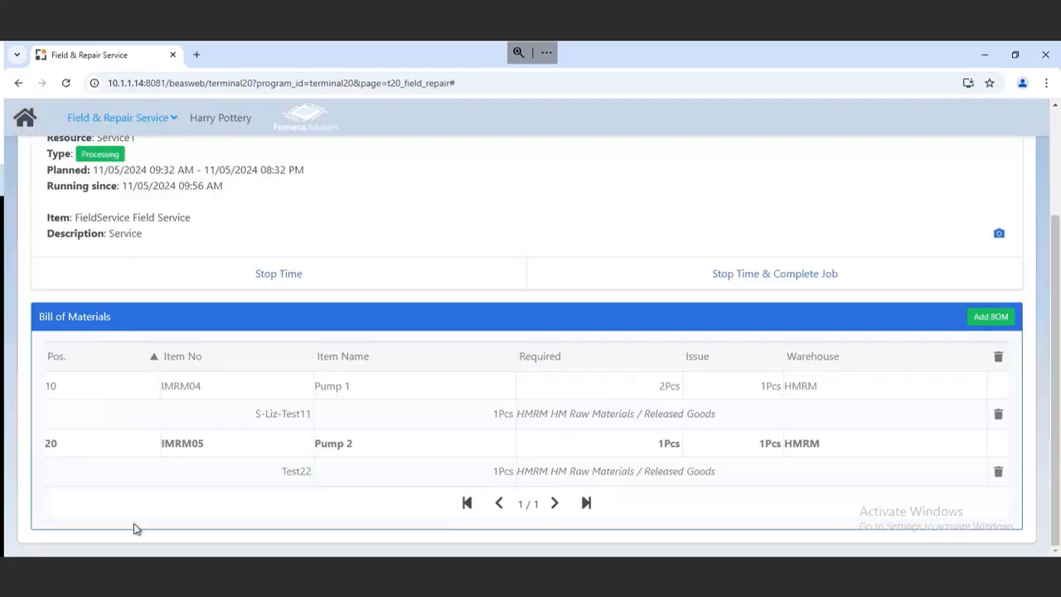
{"action": "left_click", "coordinate": [977, 319]}
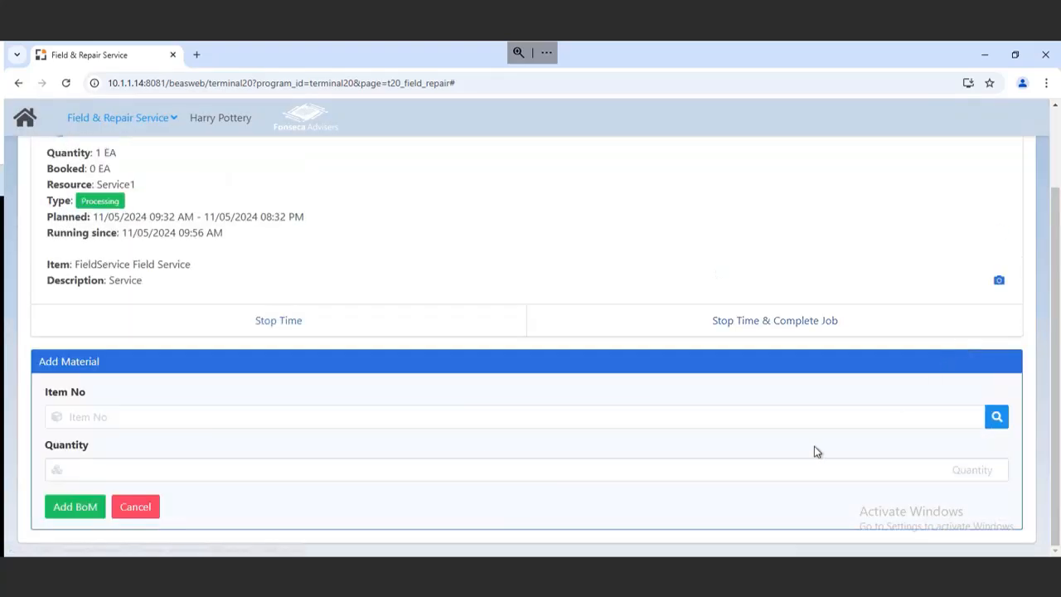
{"action": "left_click", "coordinate": [994, 419]}
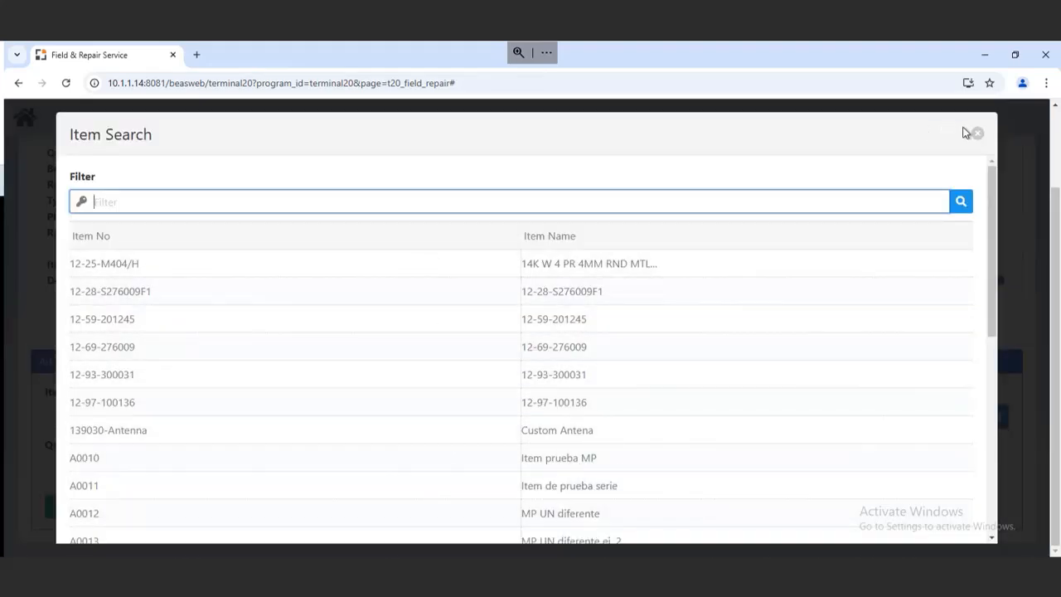
{"action": "scroll", "coordinate": [847, 387], "scroll_direction": "down", "scroll_amount": 4}
{"action": "scroll", "coordinate": [845, 386], "scroll_direction": "down", "scroll_amount": 2}
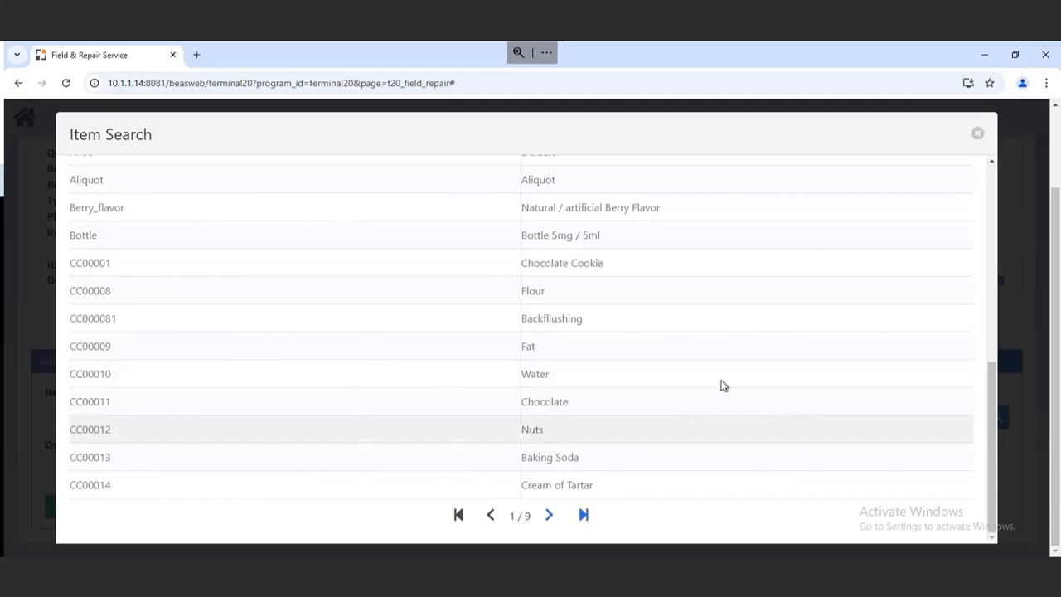
{"action": "scroll", "coordinate": [764, 351], "scroll_direction": "up", "scroll_amount": 6}
{"action": "left_click", "coordinate": [976, 136]}
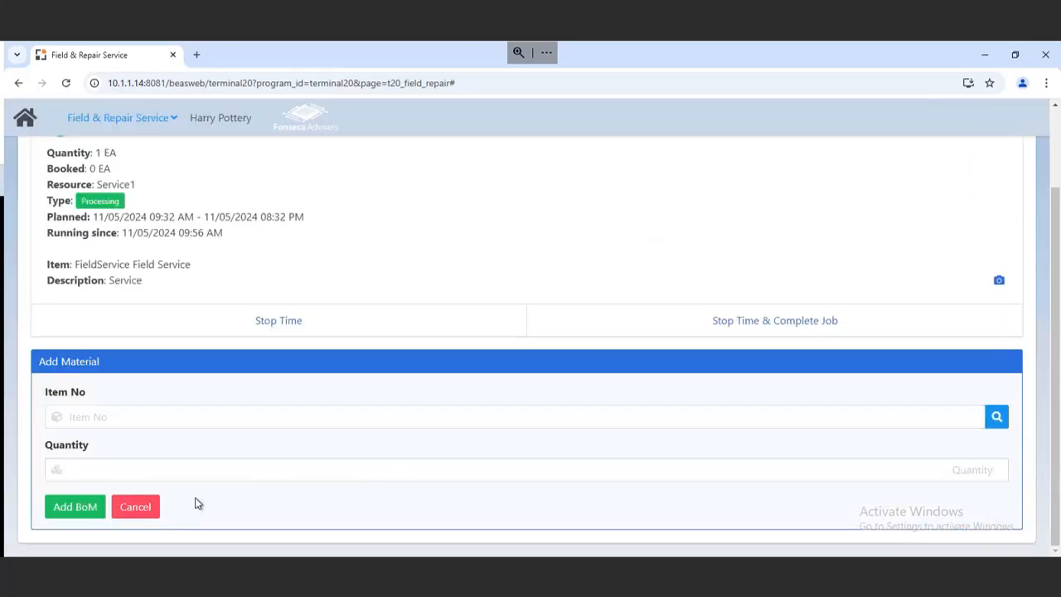
{"action": "left_click", "coordinate": [130, 509]}
Open the job completion form and enter CEOmybest Client as the person signing.
{"action": "scroll", "coordinate": [590, 435], "scroll_direction": "down", "scroll_amount": 1}
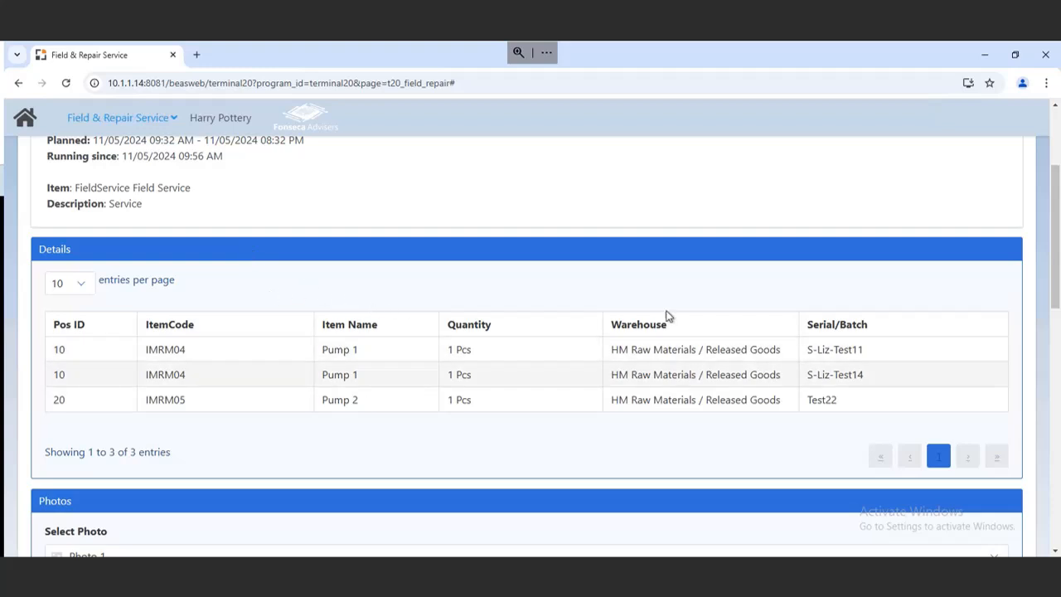
{"action": "scroll", "coordinate": [584, 460], "scroll_direction": "down", "scroll_amount": 5}
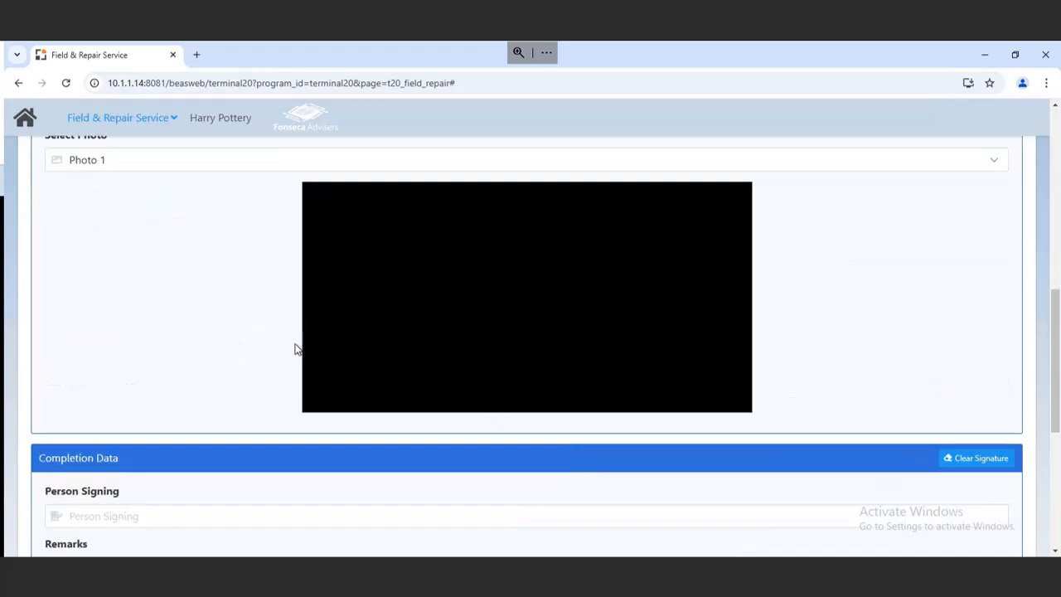
{"action": "scroll", "coordinate": [154, 370], "scroll_direction": "down", "scroll_amount": 2}
{"action": "left_click", "coordinate": [105, 315]}
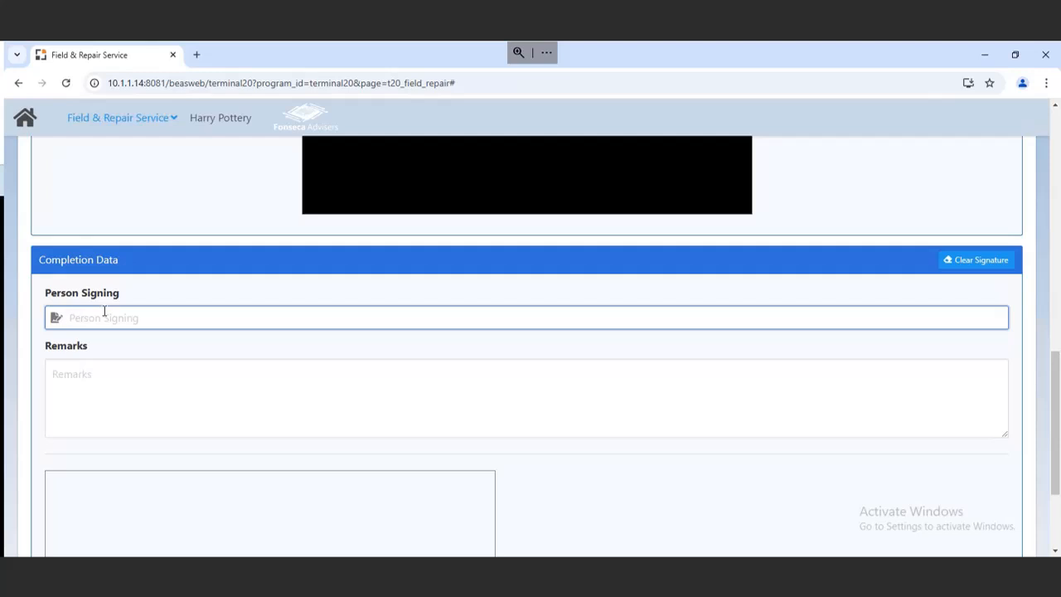
{"action": "type", "text": "CEOmybest Client"}
Enter the remark Satisfied our work.
{"action": "left_click", "coordinate": [169, 366]}
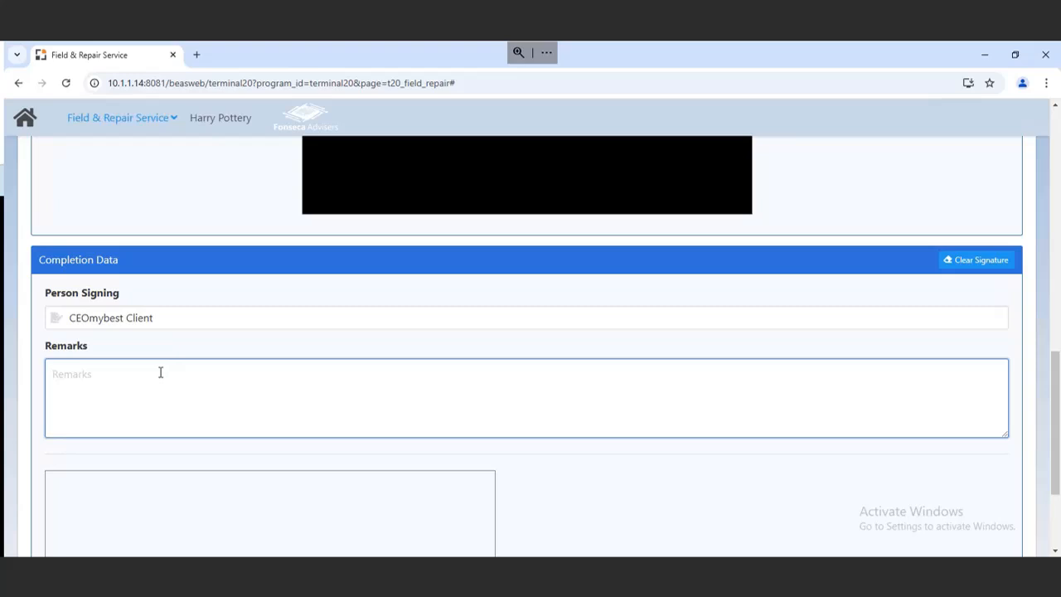
{"action": "type", "text": "Satisfied"}
{"action": "type", "text": "our work"}
Draw the customer signature and complete the service job.
{"action": "scroll", "coordinate": [234, 489], "scroll_direction": "down", "scroll_amount": 2}
{"action": "mouse_move", "coordinate": [218, 338]}
{"action": "left_mouse_down"}
{"action": "mouse_move", "coordinate": [229, 401]}
{"action": "mouse_move", "coordinate": [347, 371]}
{"action": "left_mouse_up"}
{"action": "left_click", "coordinate": [82, 524]}
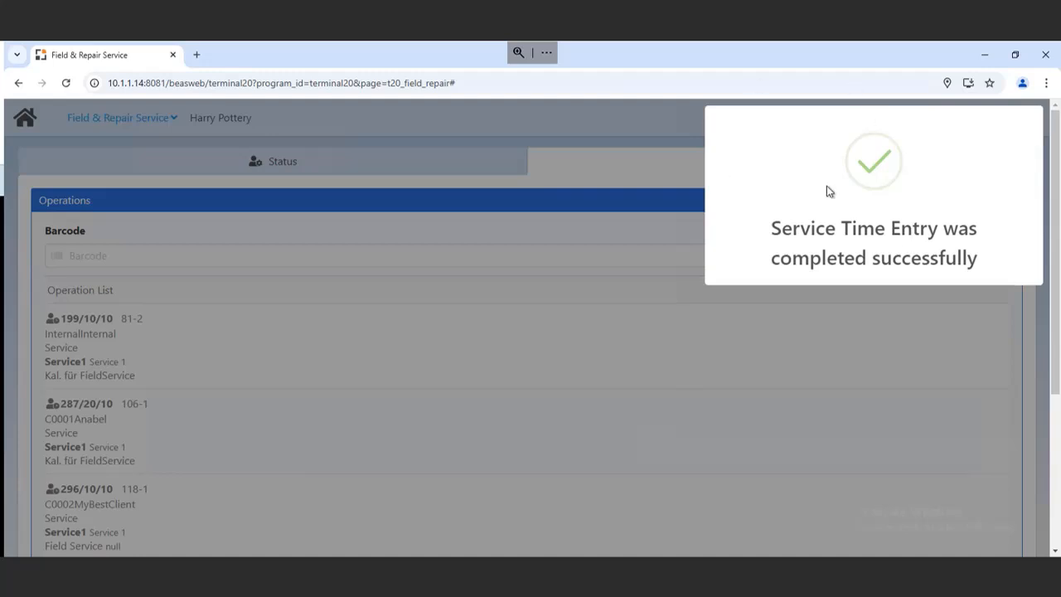
Open operation 302/20/10 and show its customer location on Google Maps, then close the map tab.
{"action": "scroll", "coordinate": [371, 346], "scroll_direction": "down", "scroll_amount": 3}
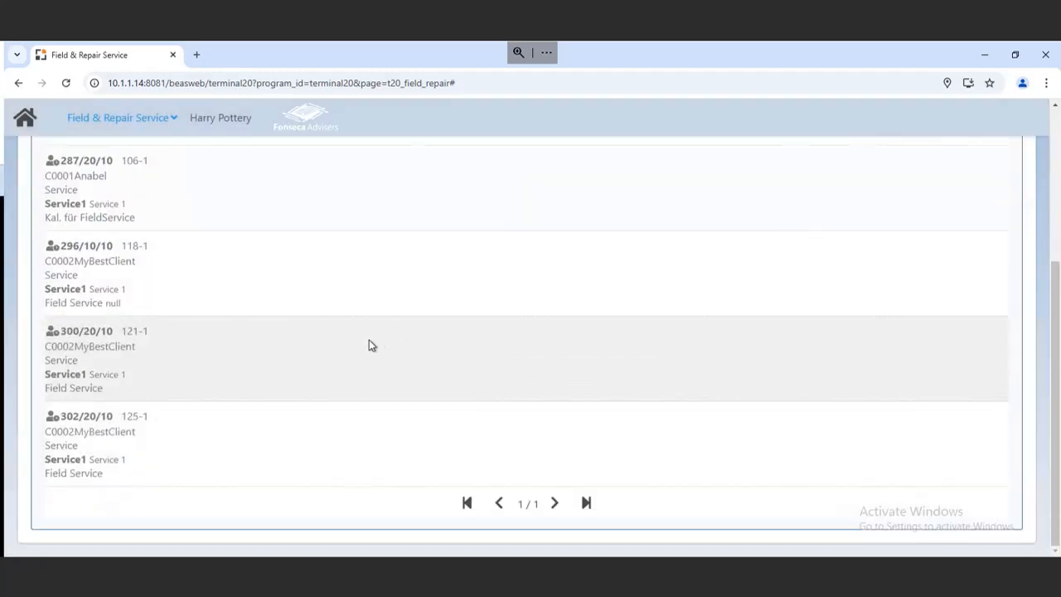
{"action": "scroll", "coordinate": [141, 249], "scroll_direction": "up", "scroll_amount": 3}
{"action": "scroll", "coordinate": [137, 270], "scroll_direction": "down", "scroll_amount": 3}
{"action": "scroll", "coordinate": [308, 351], "scroll_direction": "up", "scroll_amount": 3}
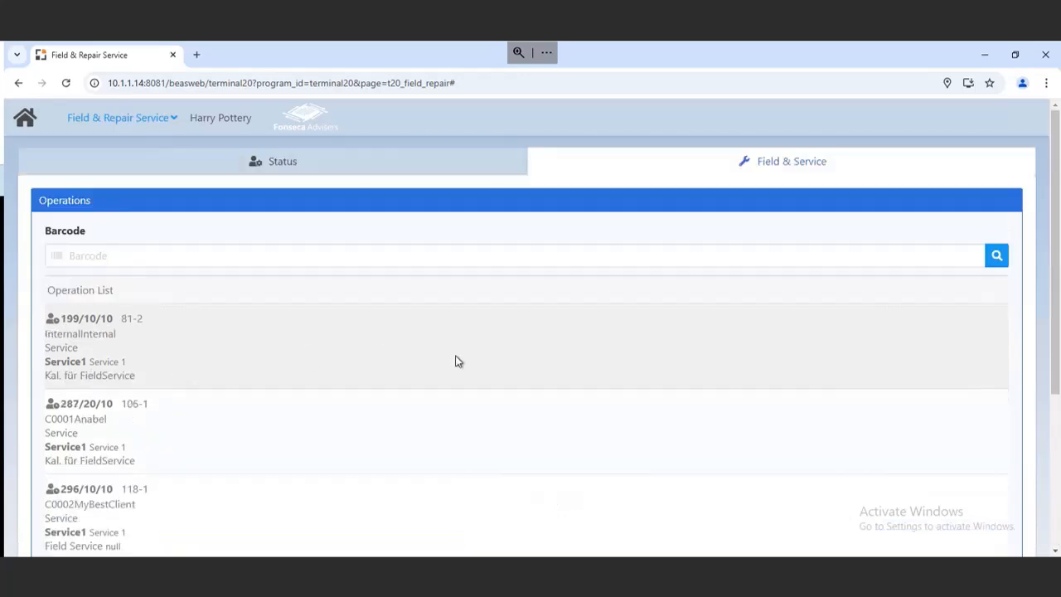
{"action": "scroll", "coordinate": [463, 362], "scroll_direction": "down", "scroll_amount": 3}
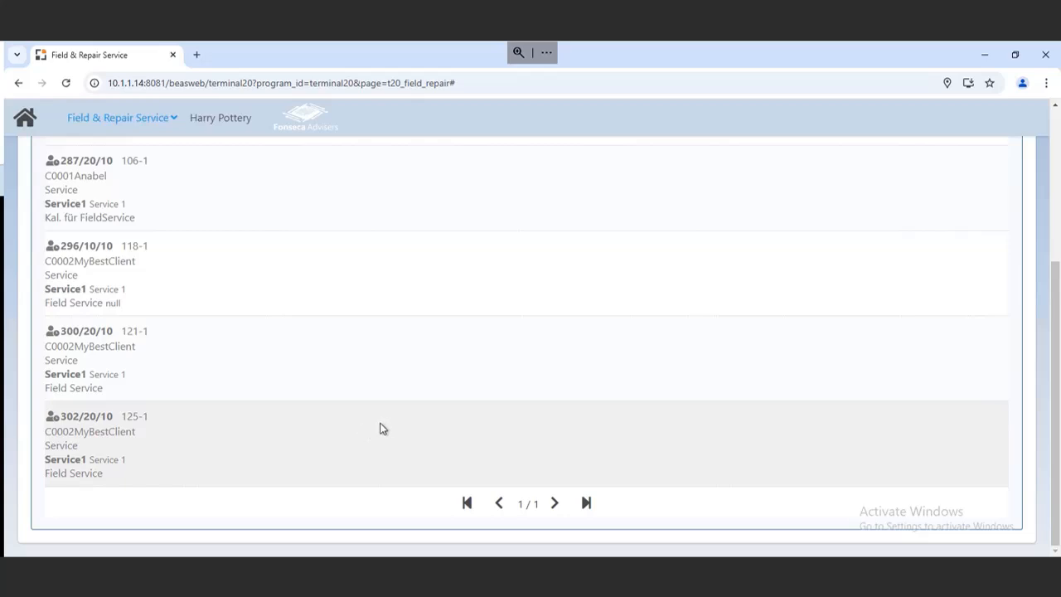
{"action": "left_click", "coordinate": [265, 421]}
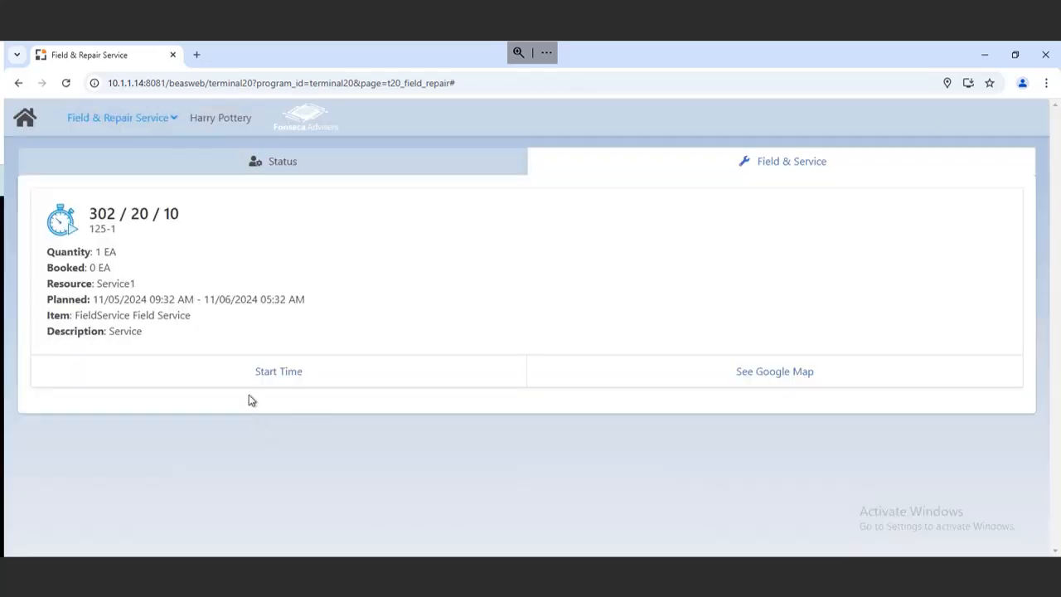
{"action": "left_click", "coordinate": [737, 373]}
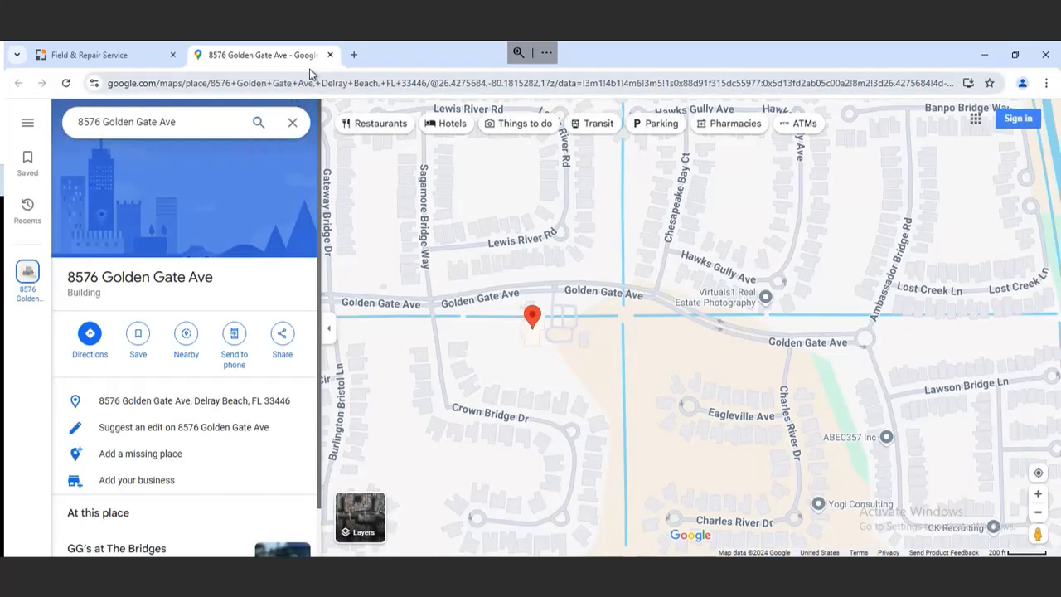
{"action": "left_click", "coordinate": [330, 55]}
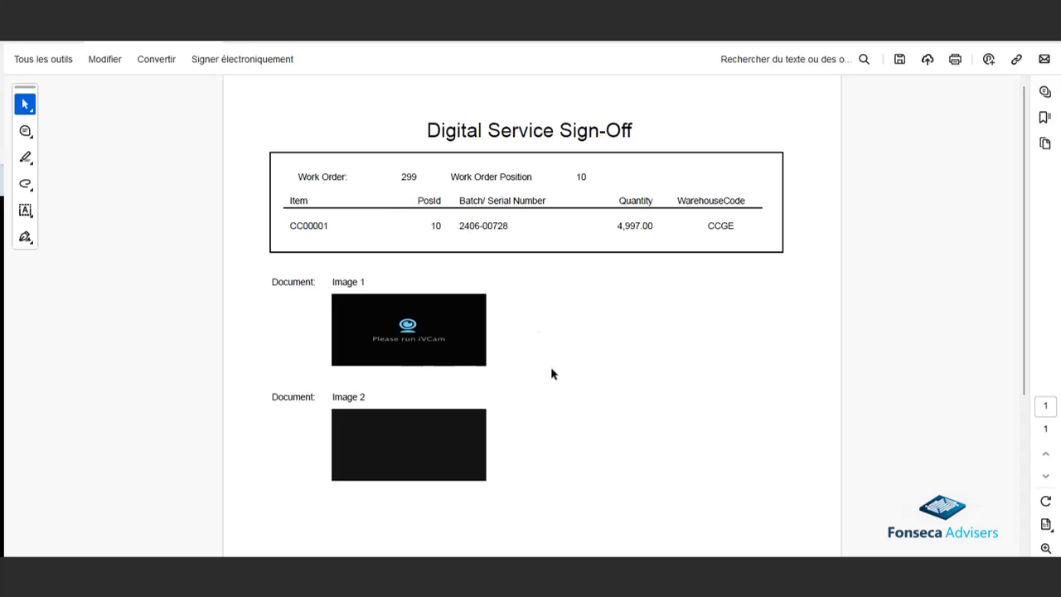
Review the Digital Service Sign-Off PDF, then the documents attached to work order position 302/10.
{"action": "scroll", "coordinate": [547, 378], "scroll_direction": "down", "scroll_amount": 1}
{"action": "scroll", "coordinate": [545, 384], "scroll_direction": "down", "scroll_amount": 2}
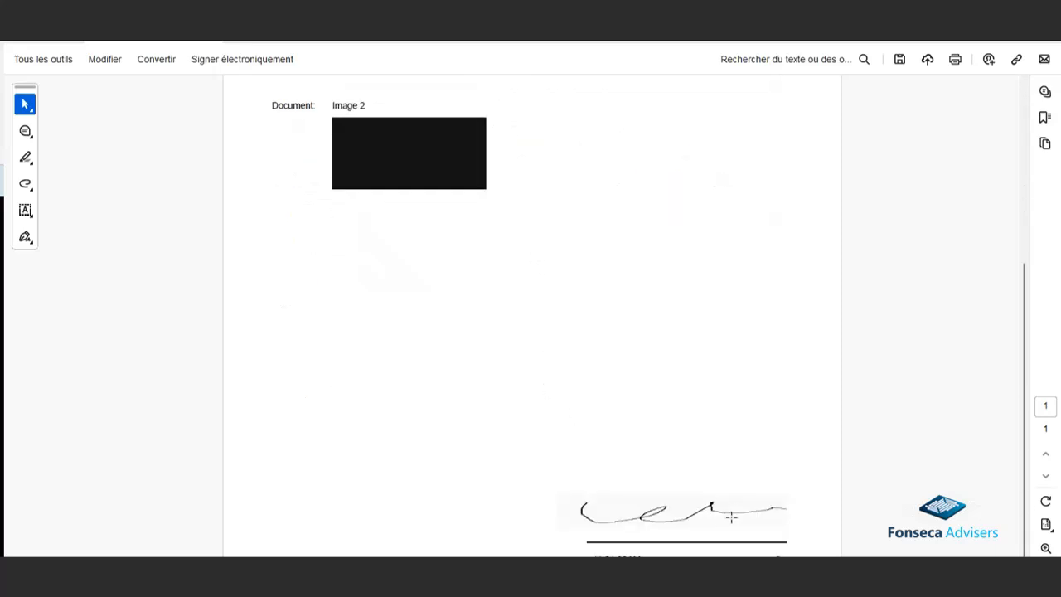
{"action": "scroll", "coordinate": [475, 381], "scroll_direction": "up", "scroll_amount": 3}
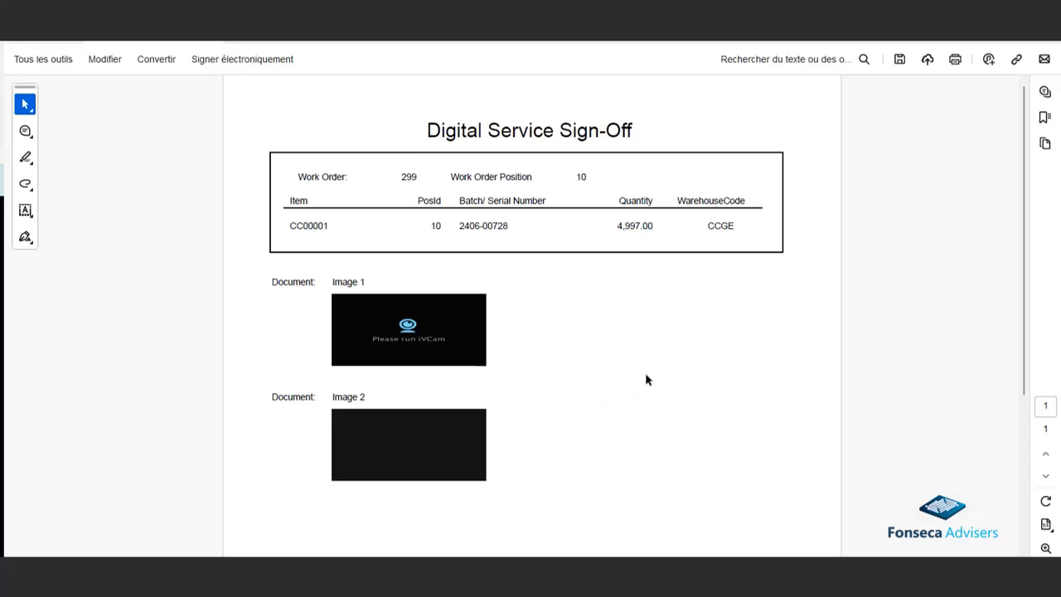
{"action": "left_click", "coordinate": [1044, 42]}
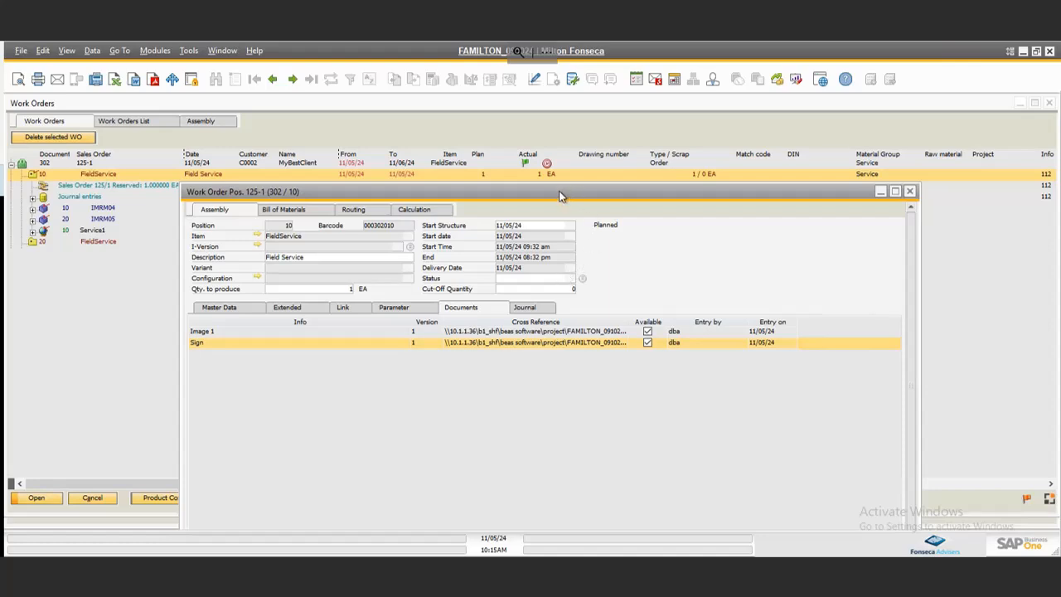
{"action": "left_click_drag", "start_coordinate": [559, 197], "coordinate": [564, 146]}
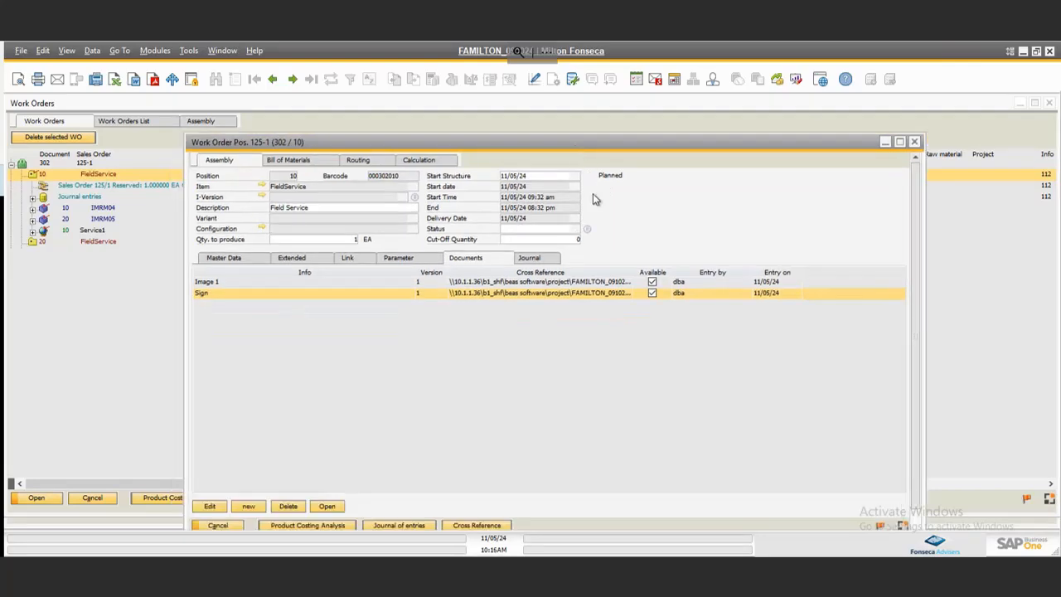